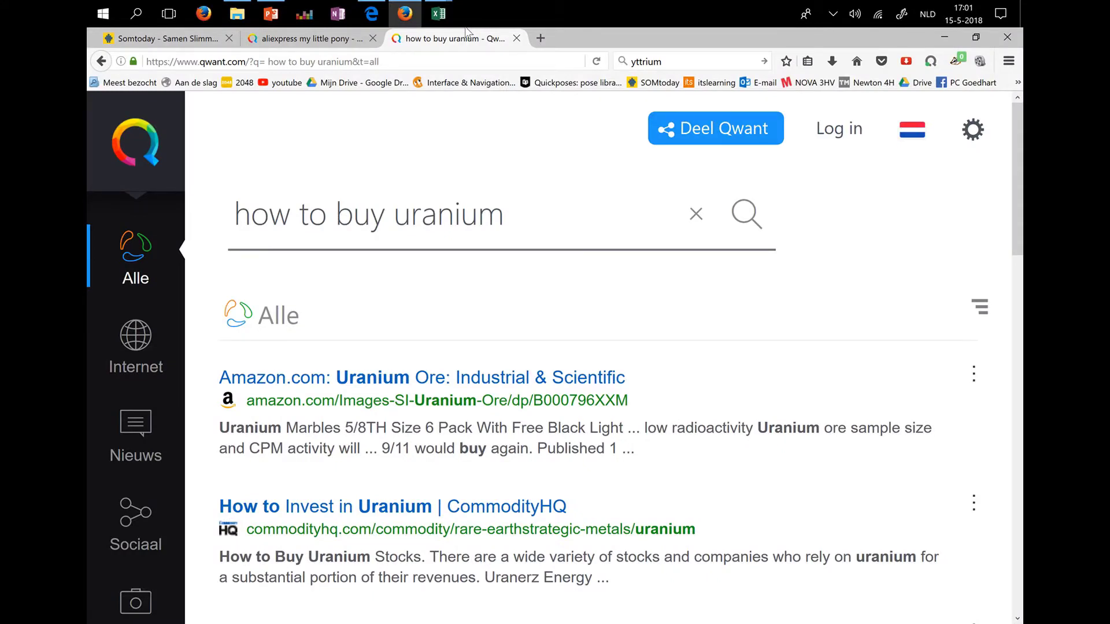
Launch Excel by searching EXCEL in the Start menu and open workbook Map1.
{"action": "left_click", "coordinate": [105, 9]}
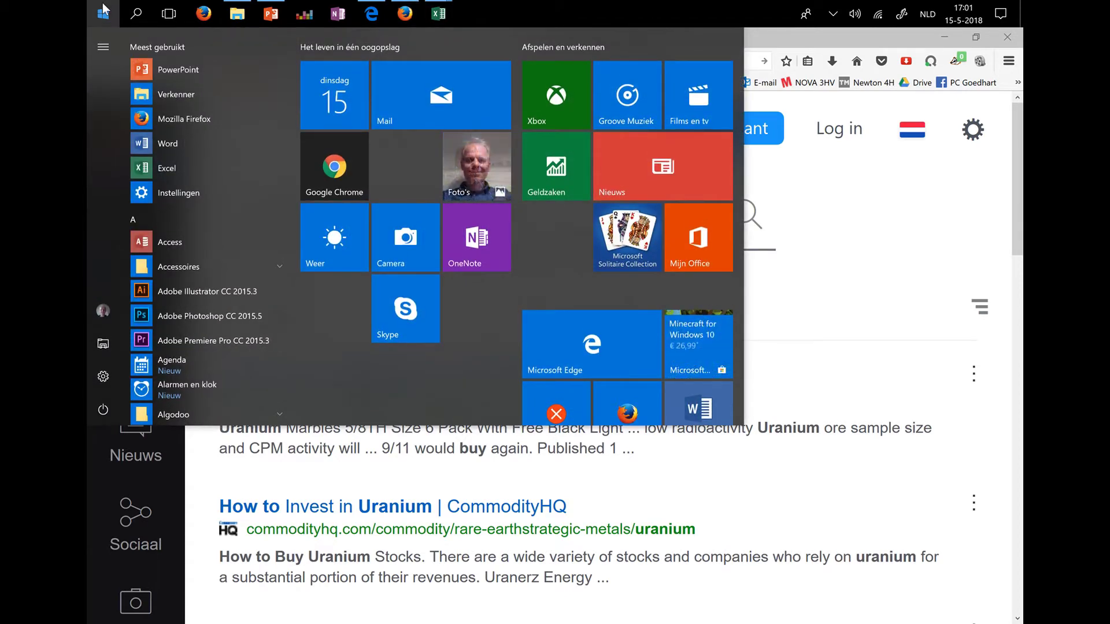
{"action": "type", "text": "EXCEL"}
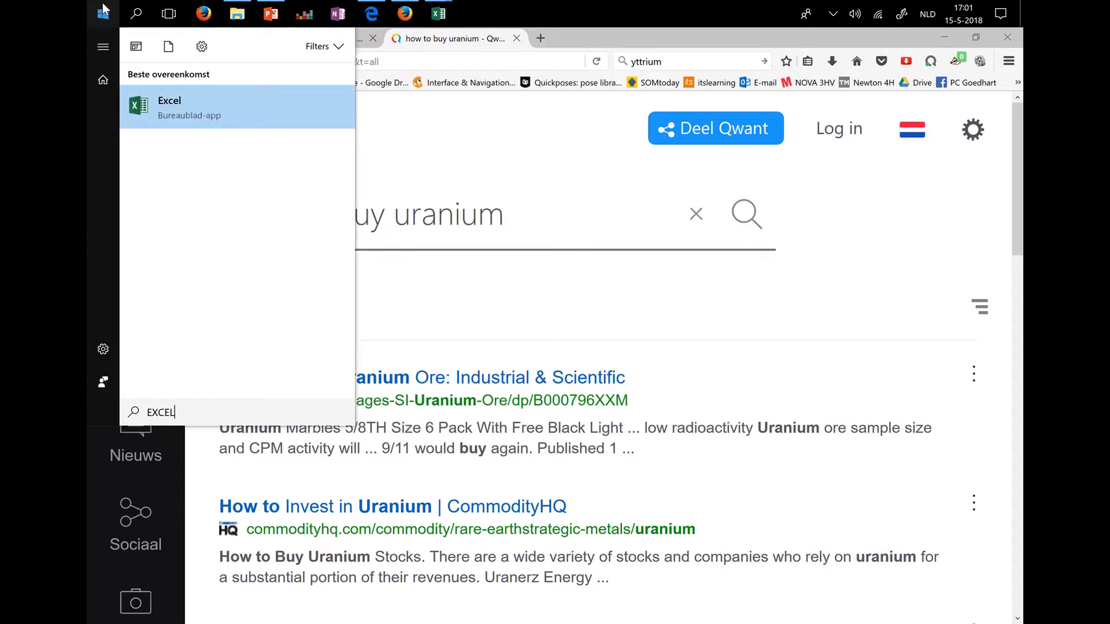
{"action": "left_click", "coordinate": [207, 99]}
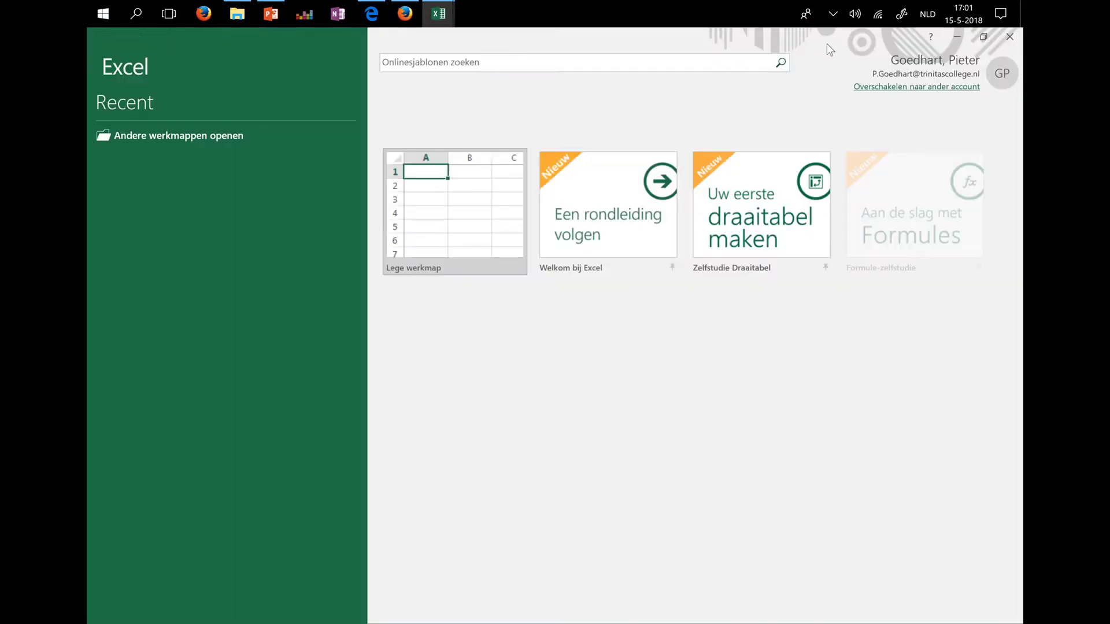
{"action": "key", "text": "Escape"}
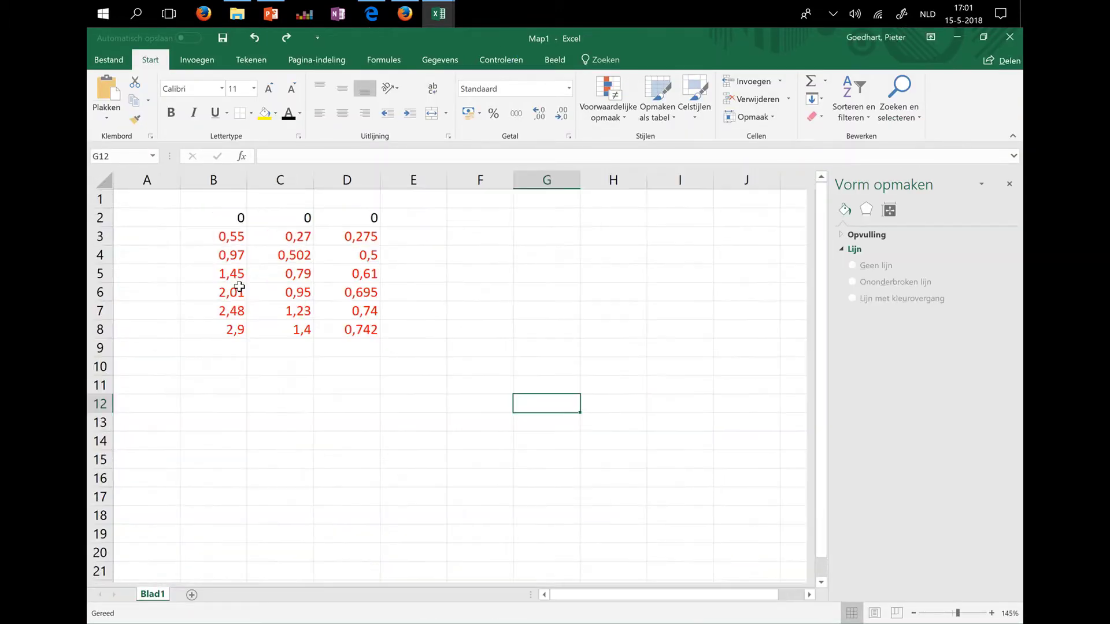
Set the values in B2:B8 and C2:C8 to show three decimals.
{"action": "scroll", "coordinate": [239, 287], "scroll_direction": "up", "scroll_amount": 1, "text": "ctrl"}
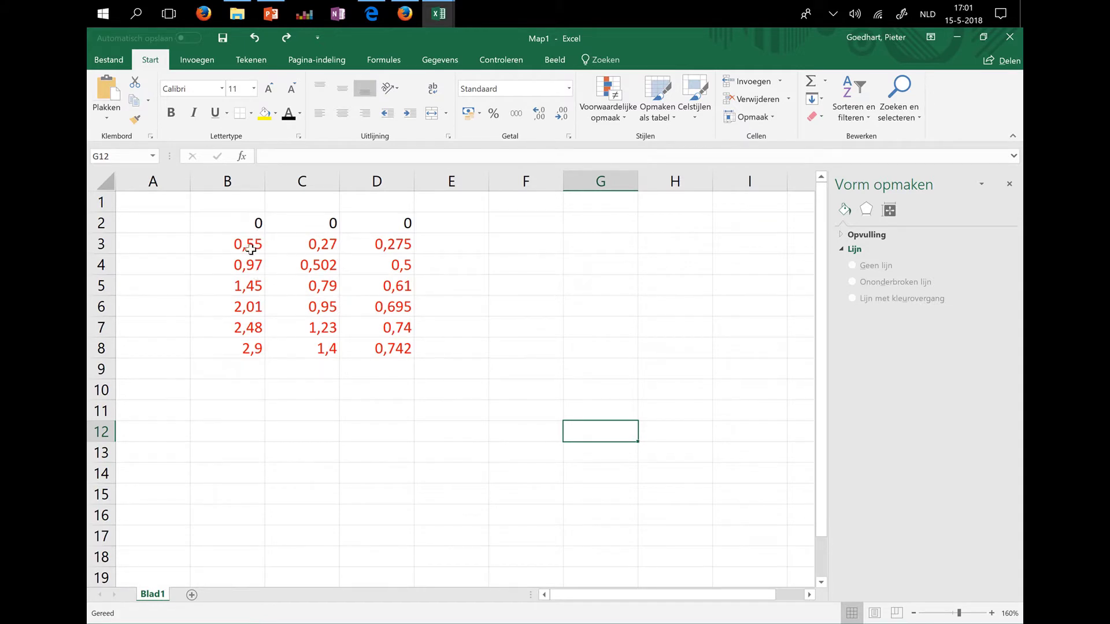
{"action": "left_click_drag", "start_coordinate": [249, 242], "coordinate": [237, 350]}
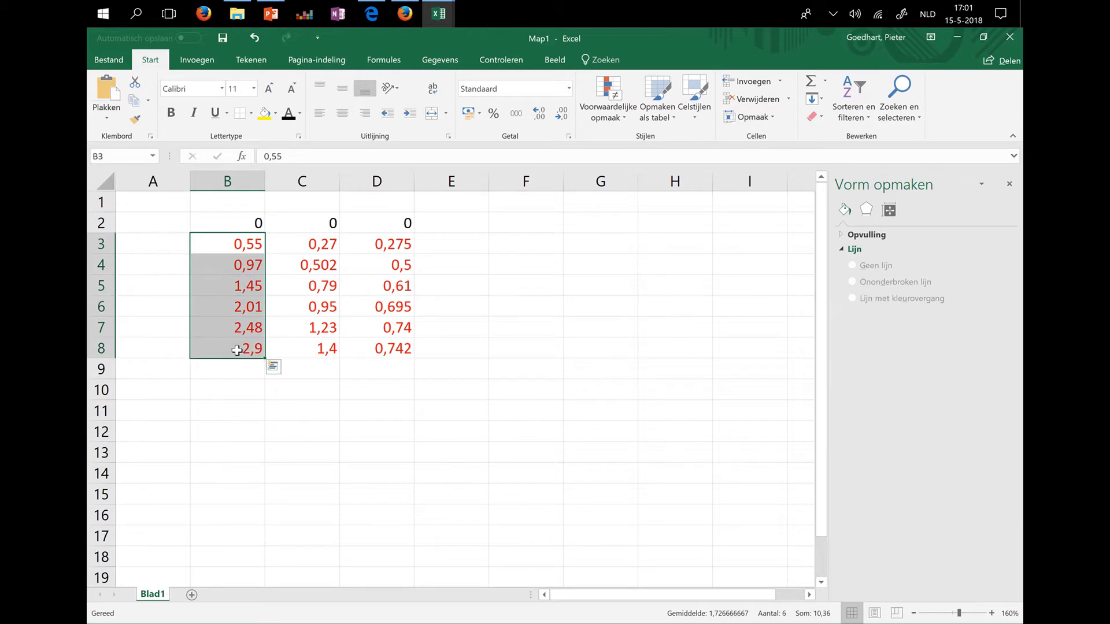
{"action": "left_click_drag", "start_coordinate": [243, 224], "coordinate": [244, 355]}
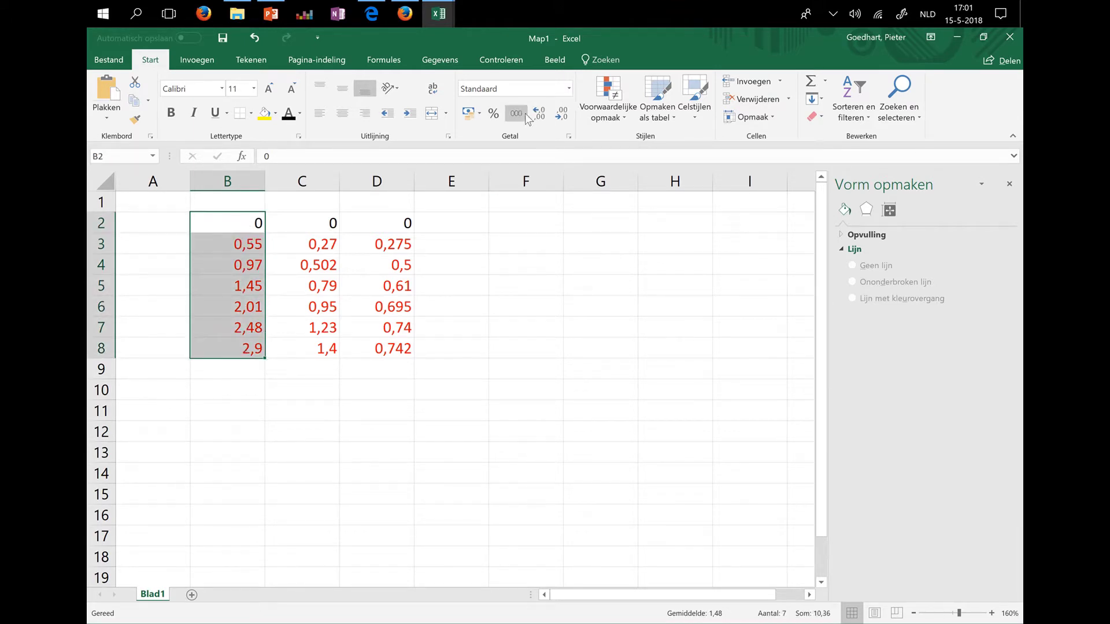
{"action": "left_click", "coordinate": [542, 115]}
{"action": "left_click", "coordinate": [562, 113]}
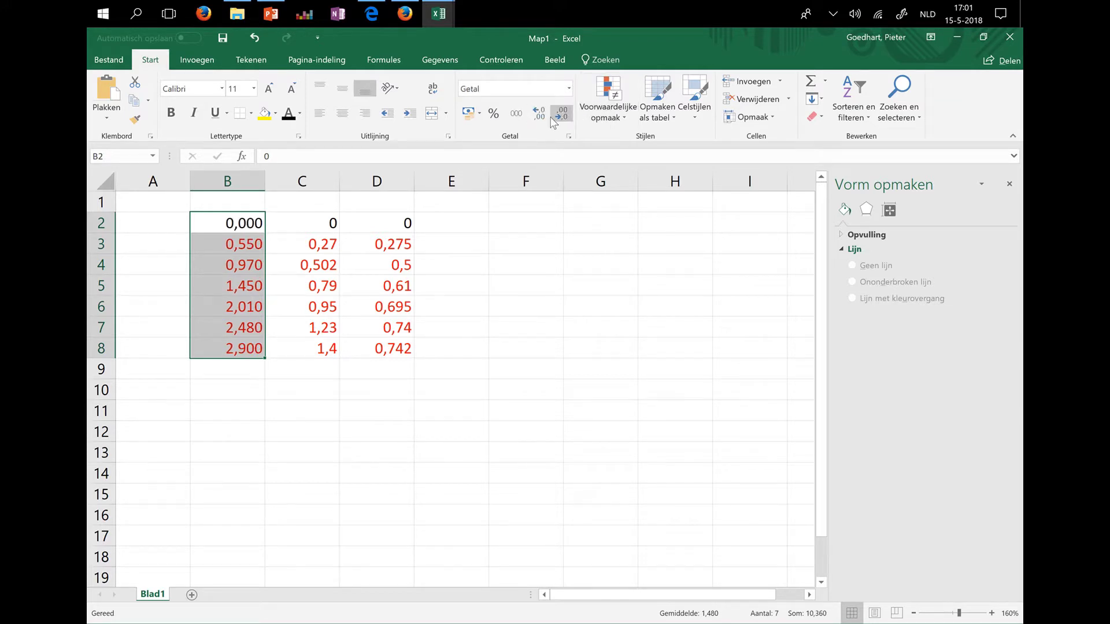
{"action": "left_click_drag", "start_coordinate": [309, 224], "coordinate": [320, 350]}
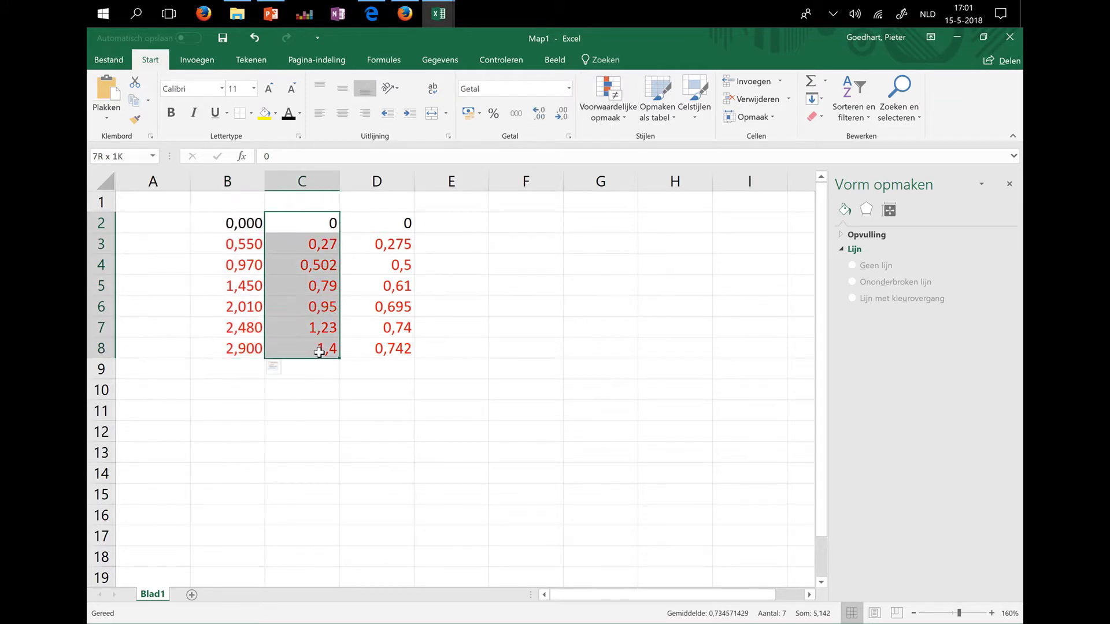
{"action": "left_click", "coordinate": [539, 114]}
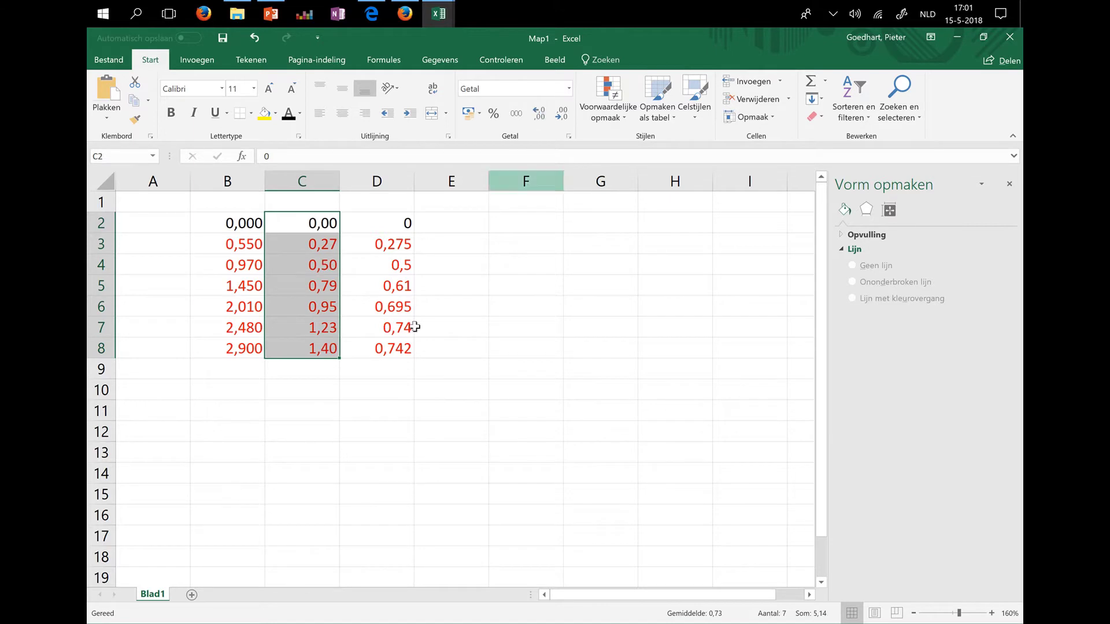
{"action": "left_click", "coordinate": [539, 113]}
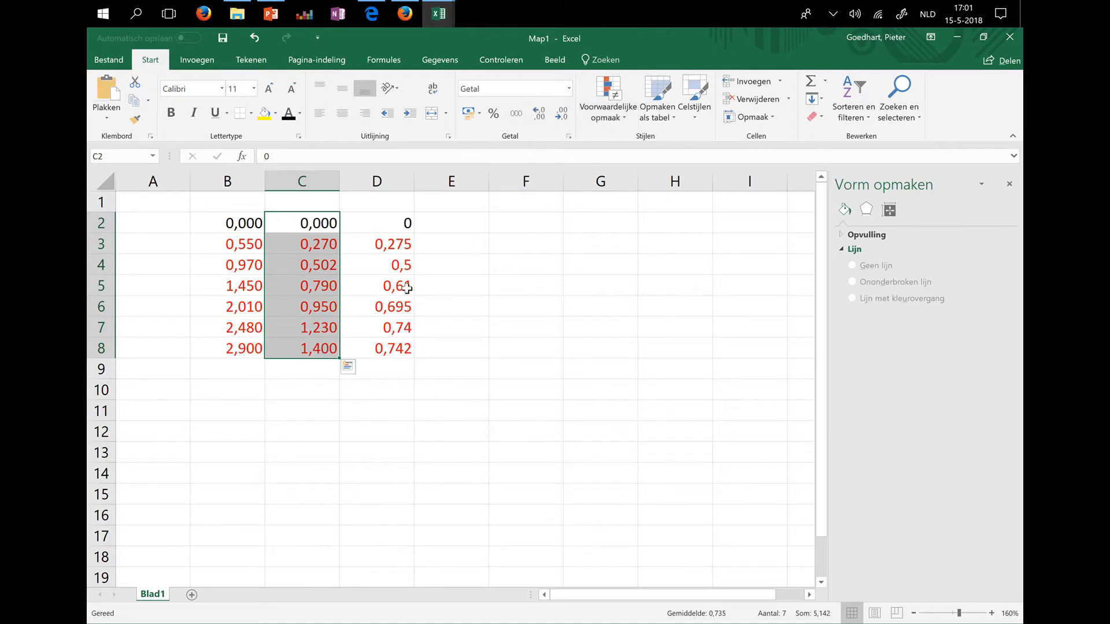
Set the column D values (D2:D8) to three decimals, e.g. 0,742.
{"action": "left_click_drag", "start_coordinate": [389, 224], "coordinate": [395, 352]}
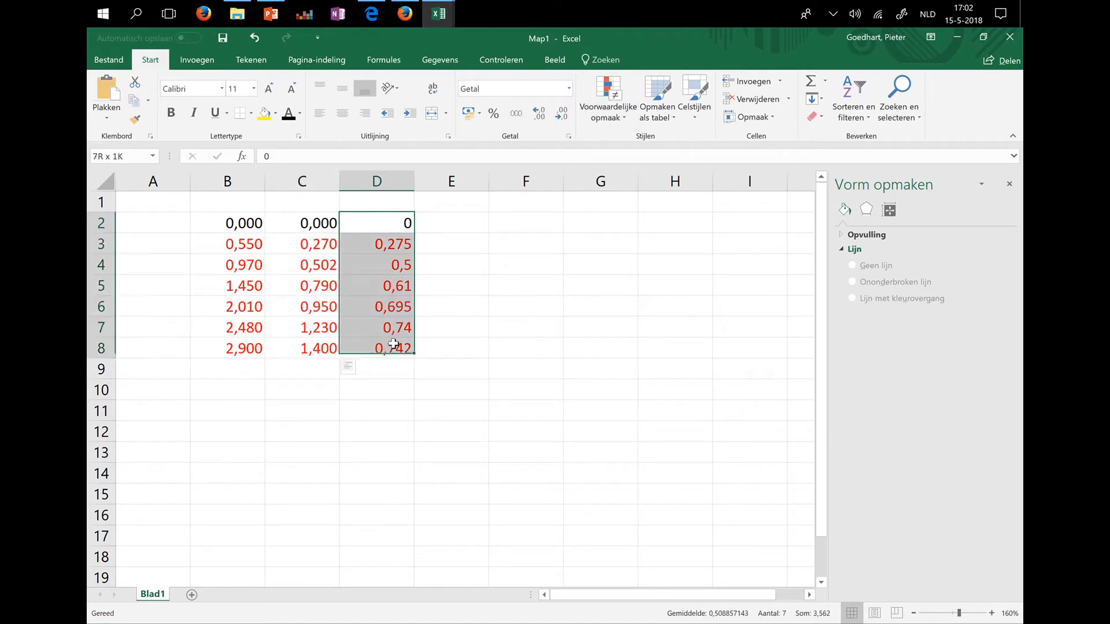
{"action": "left_click", "coordinate": [410, 308]}
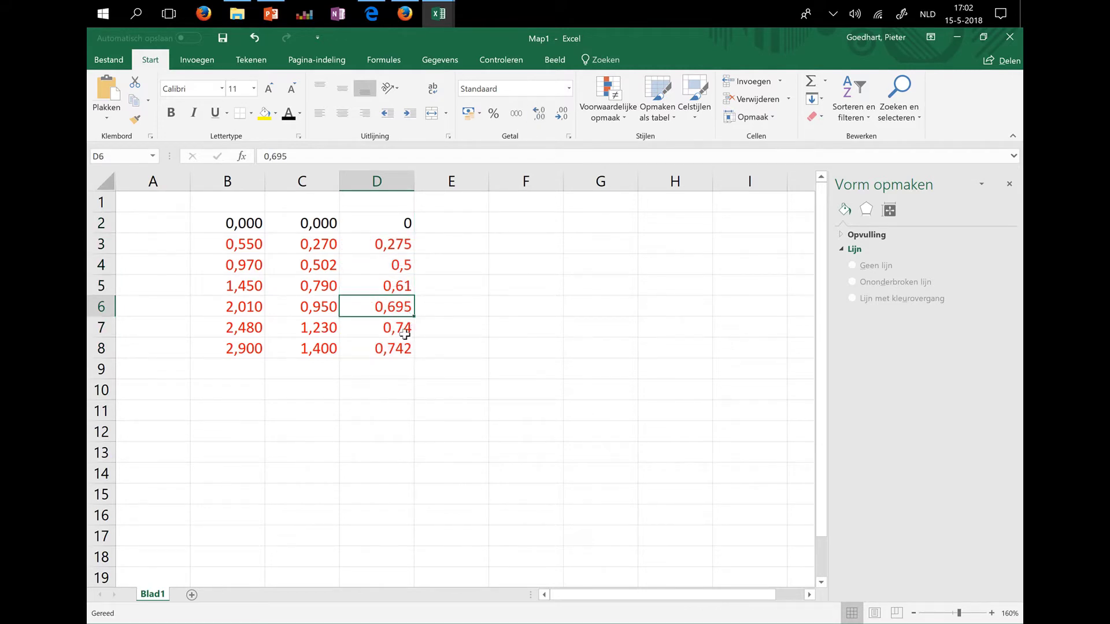
{"action": "left_click_drag", "start_coordinate": [403, 348], "coordinate": [391, 223]}
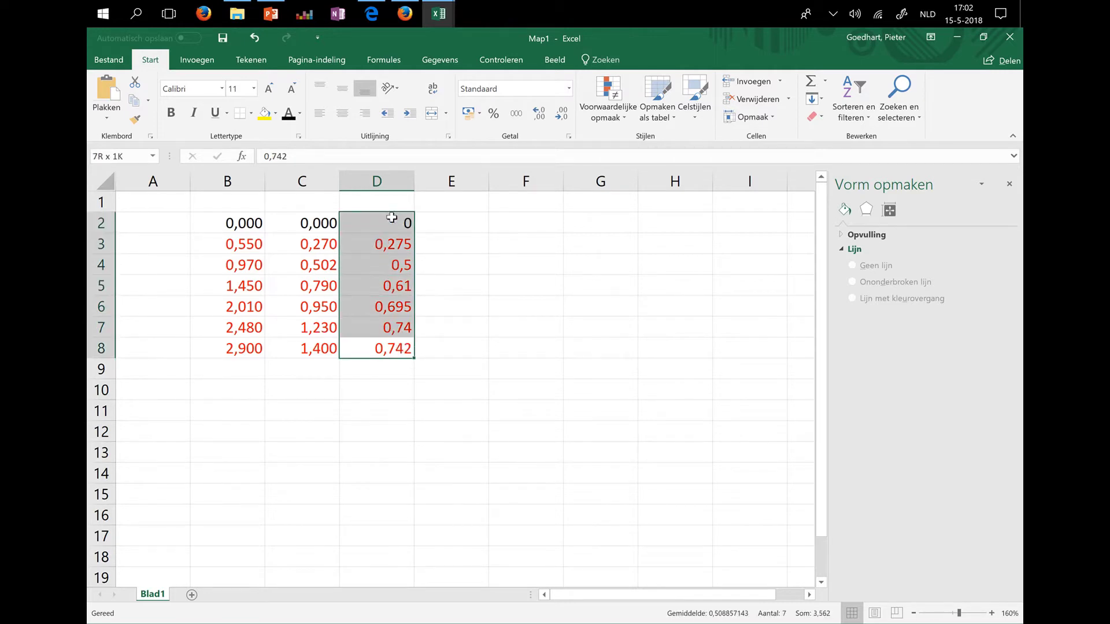
{"action": "left_click", "coordinate": [542, 115]}
{"action": "left_click", "coordinate": [561, 113]}
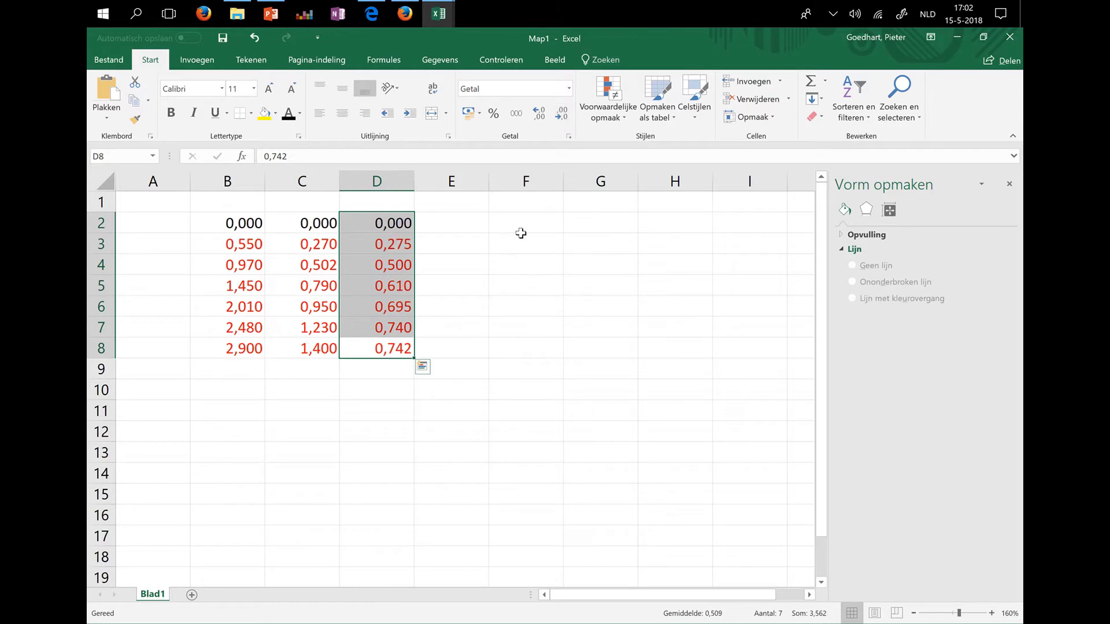
{"action": "left_click", "coordinate": [545, 118]}
{"action": "left_click", "coordinate": [545, 118]}
{"action": "left_click", "coordinate": [546, 118]}
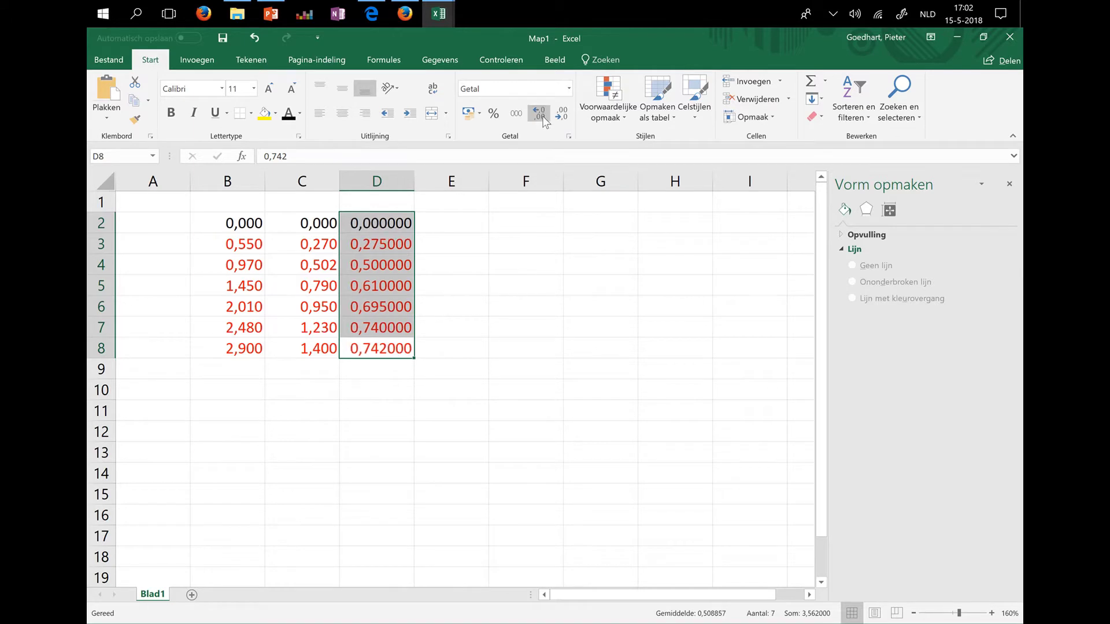
{"action": "left_click", "coordinate": [545, 119]}
{"action": "left_click", "coordinate": [545, 119]}
{"action": "left_click", "coordinate": [562, 119]}
{"action": "left_click", "coordinate": [562, 119]}
{"action": "left_click", "coordinate": [562, 118]}
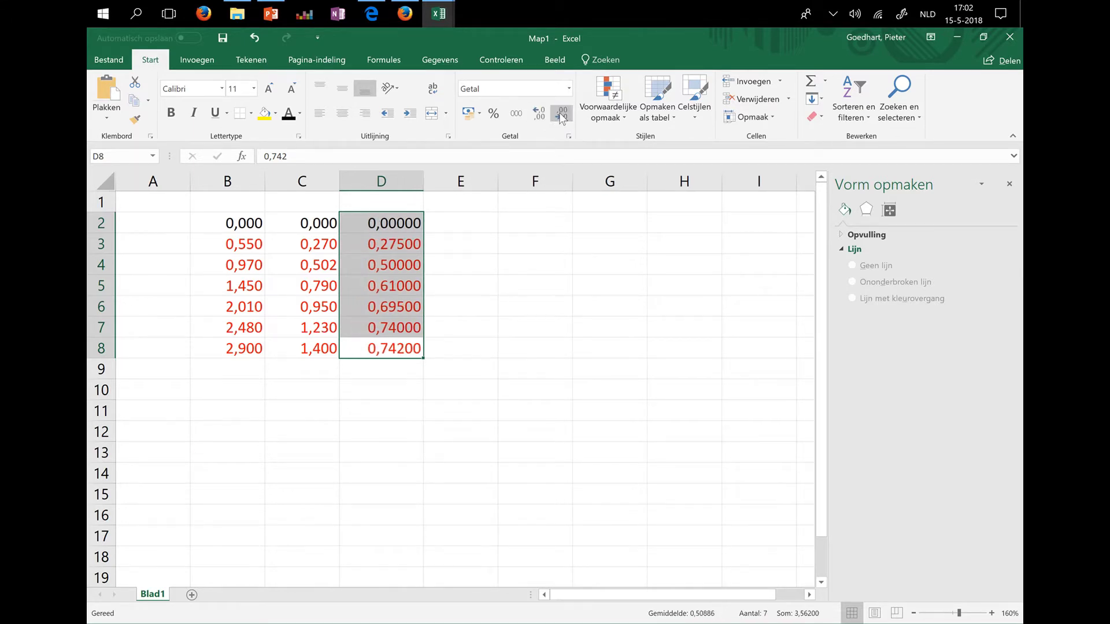
{"action": "left_click", "coordinate": [562, 119]}
{"action": "left_click", "coordinate": [562, 119]}
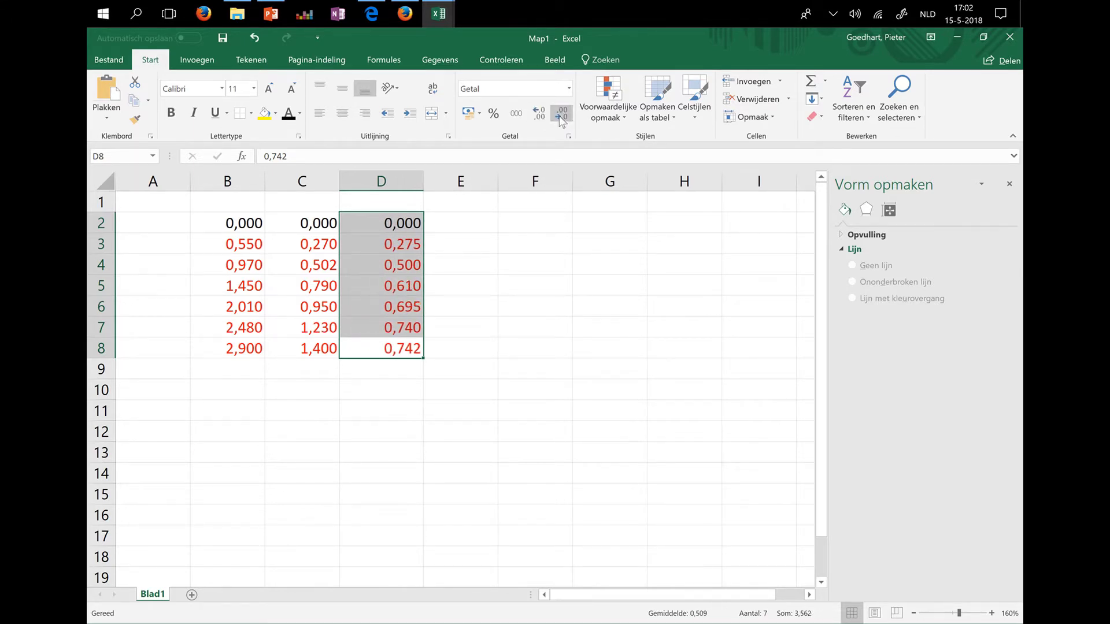
{"action": "left_click", "coordinate": [454, 303]}
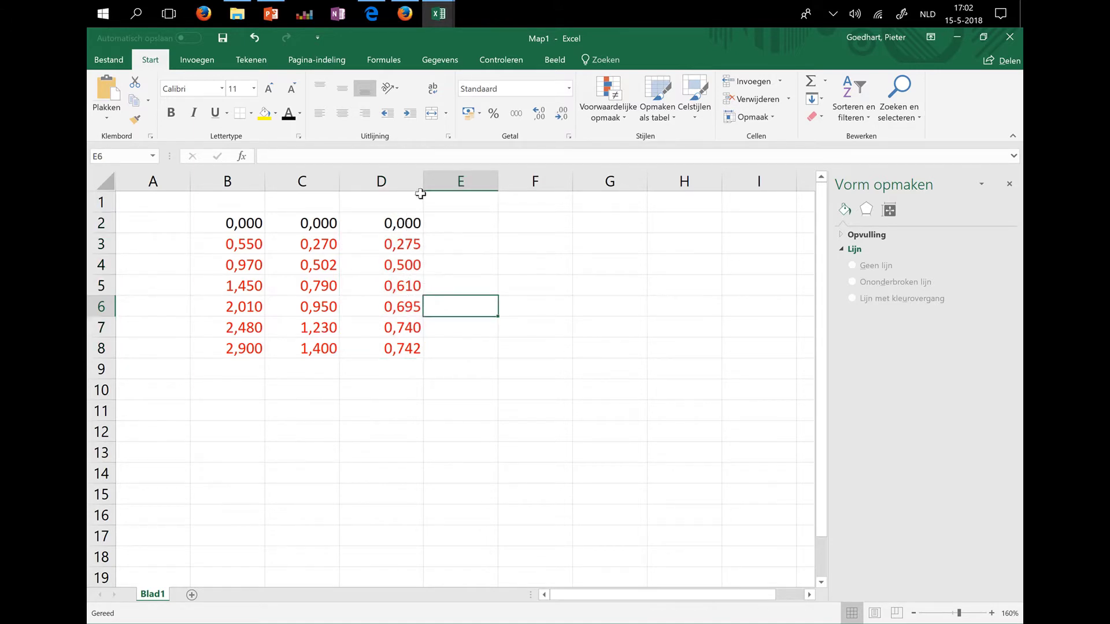
Narrow column D to normal width and insert a blank row at row 2.
{"action": "left_click_drag", "start_coordinate": [423, 181], "coordinate": [414, 182]}
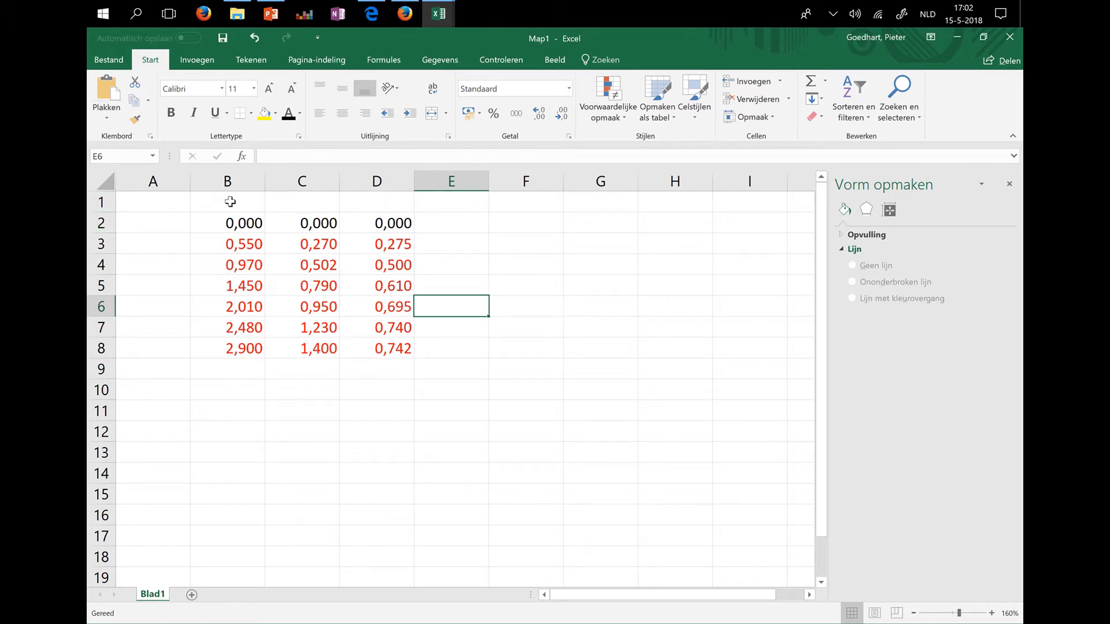
{"action": "left_click", "coordinate": [102, 223]}
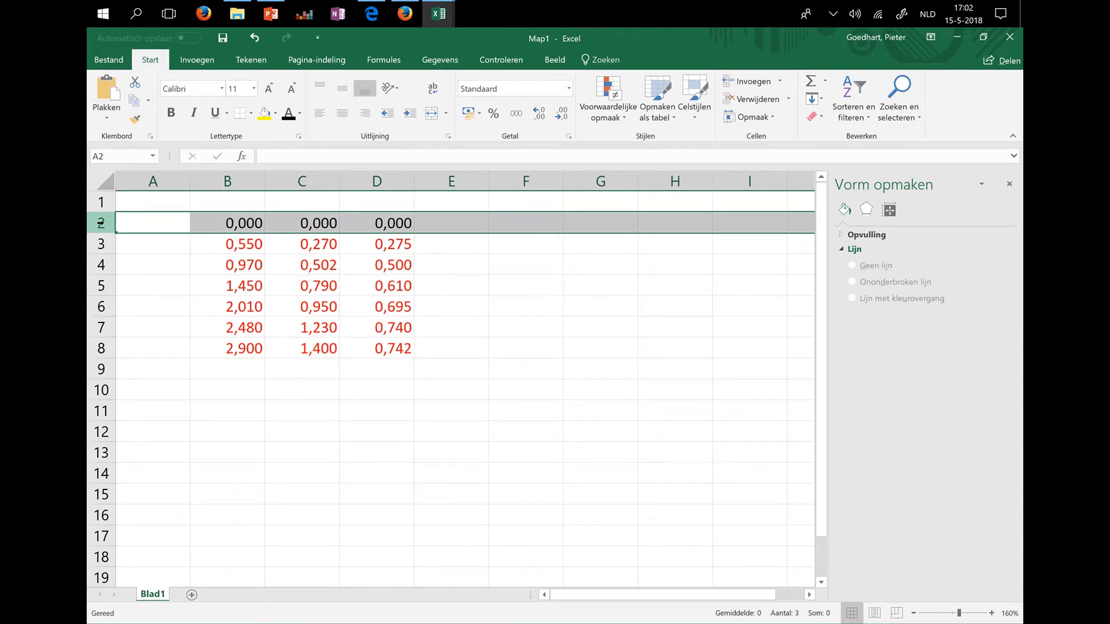
{"action": "right_click", "coordinate": [102, 224]}
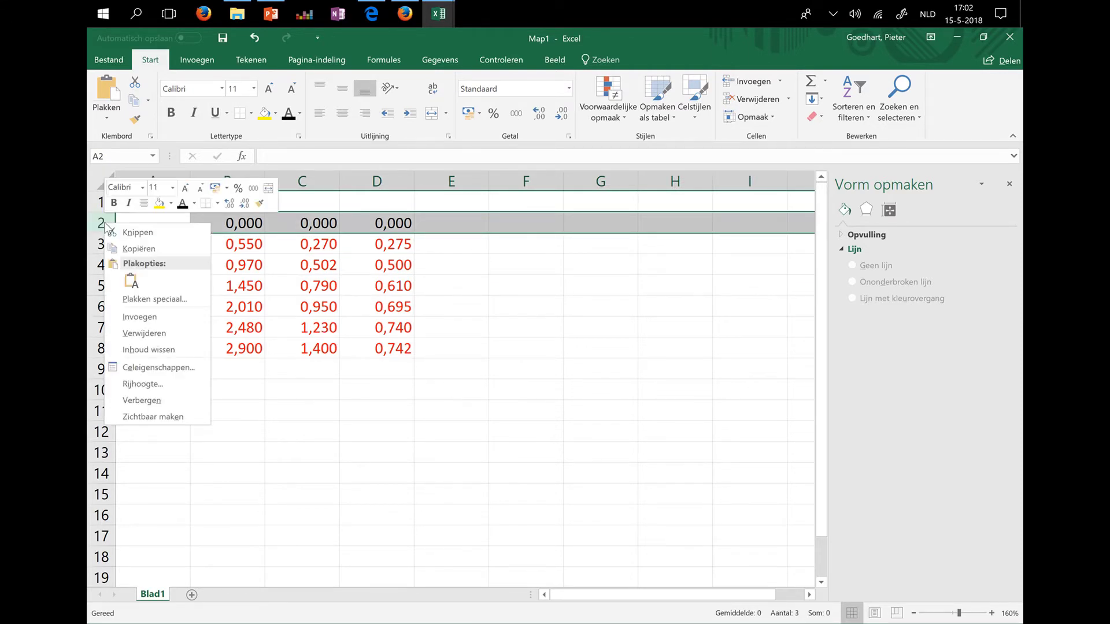
{"action": "left_click", "coordinate": [155, 316]}
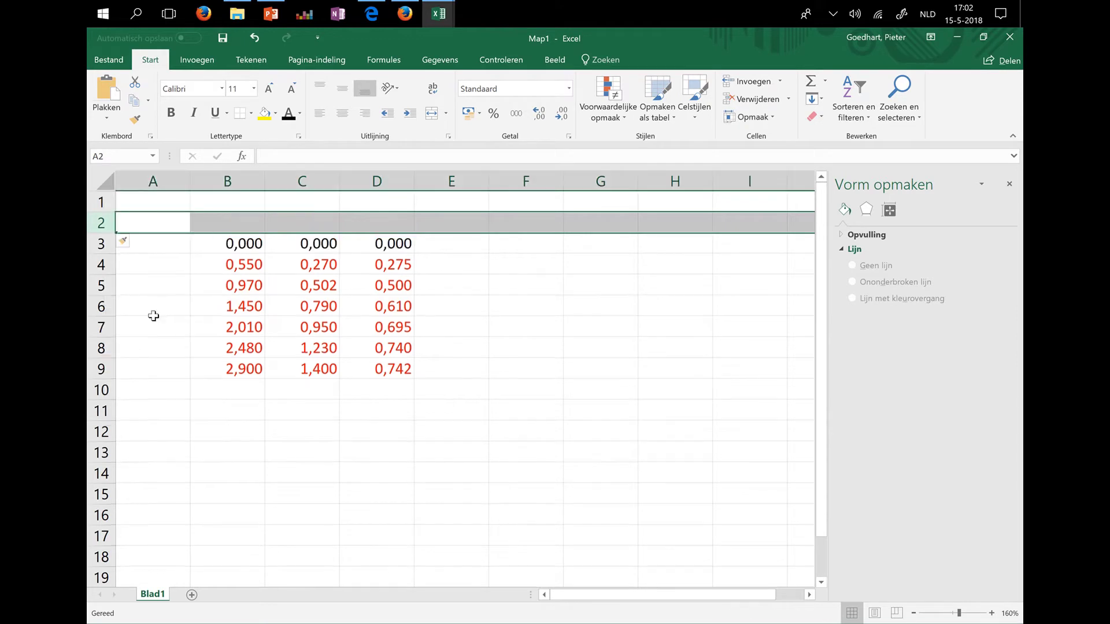
Insert two more blank rows with Alt, I, R so the data starts at row 5.
{"action": "left_click", "coordinate": [242, 224]}
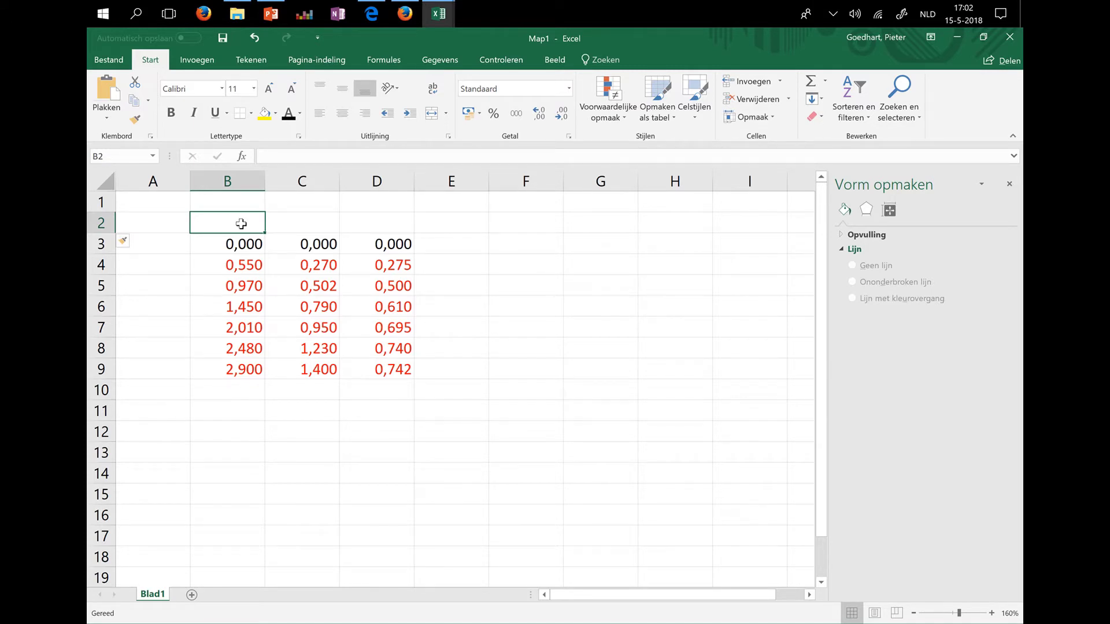
{"action": "key", "text": "alt"}
{"action": "key", "text": "i"}
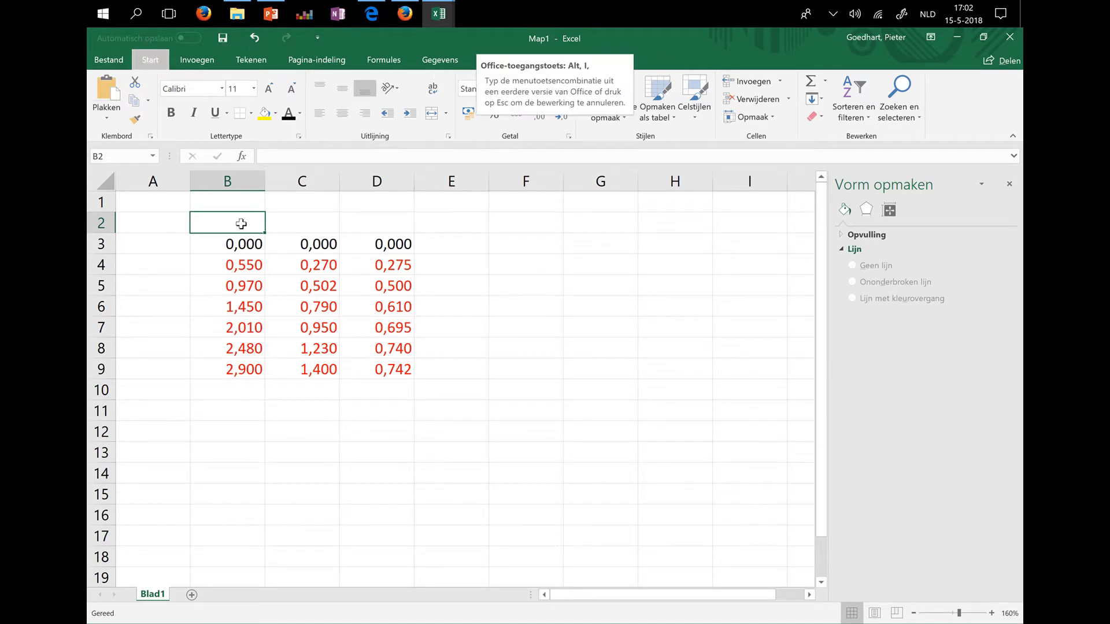
{"action": "key", "text": "r"}
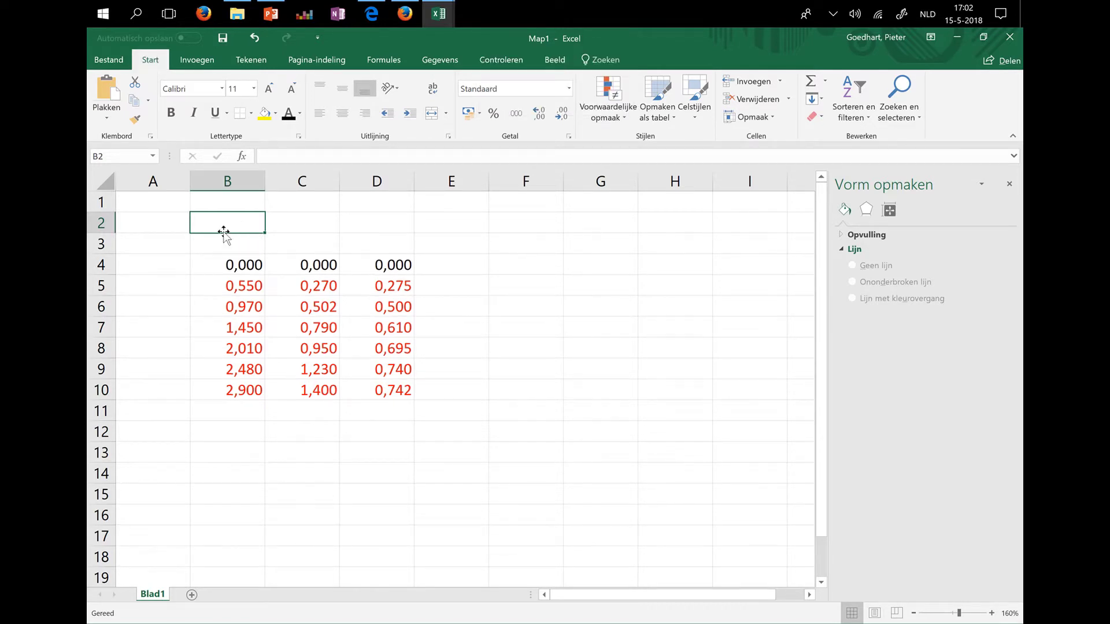
{"action": "key", "text": "alt"}
{"action": "key", "text": "i"}
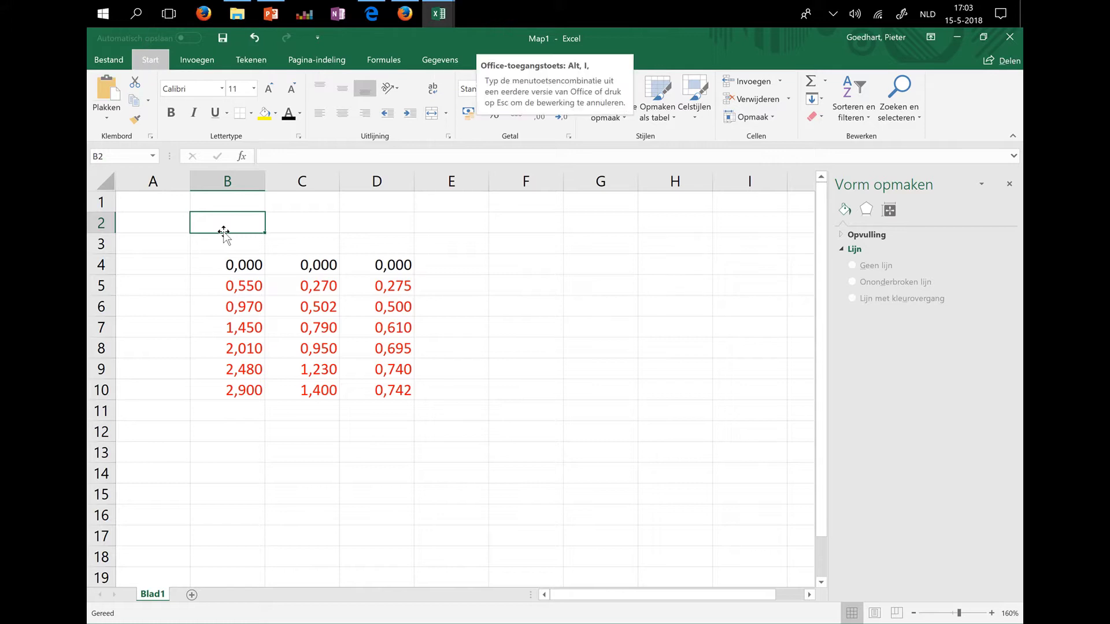
{"action": "key", "text": "r"}
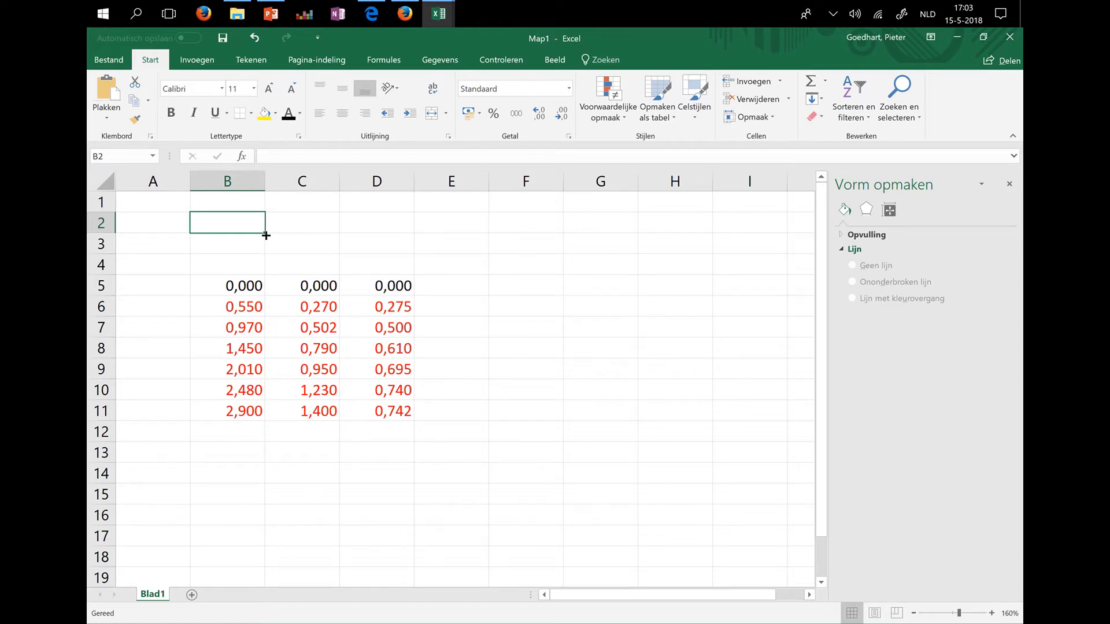
Enter headers U (Volt), I (A) and I (A) in B4:D4.
{"action": "left_click", "coordinate": [253, 265]}
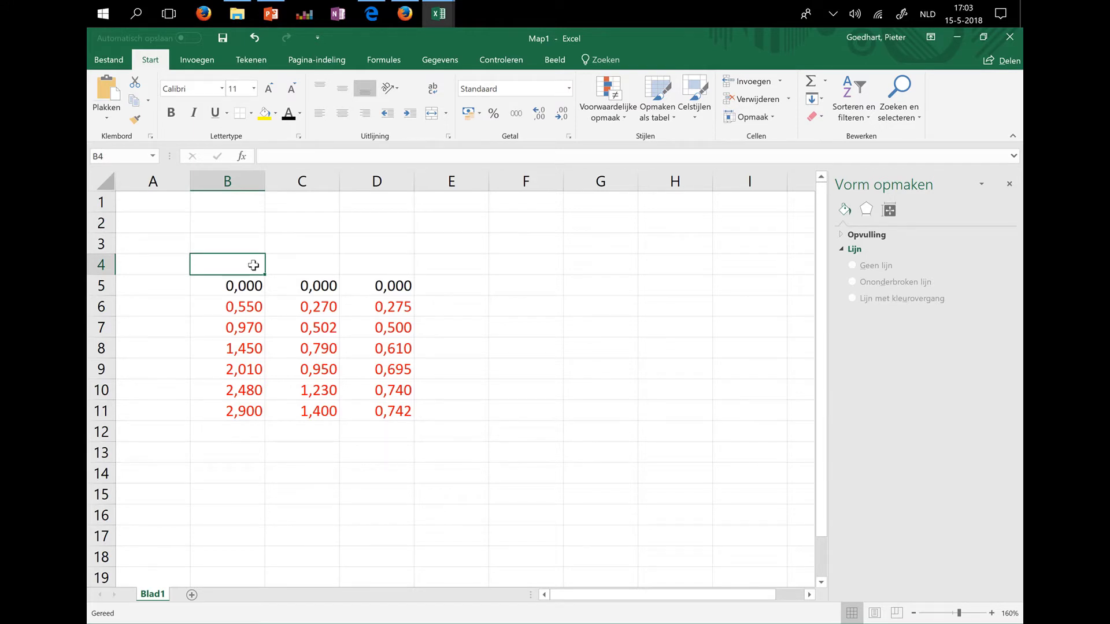
{"action": "type", "text": "u"}
{"action": "key", "text": "BackSpace"}
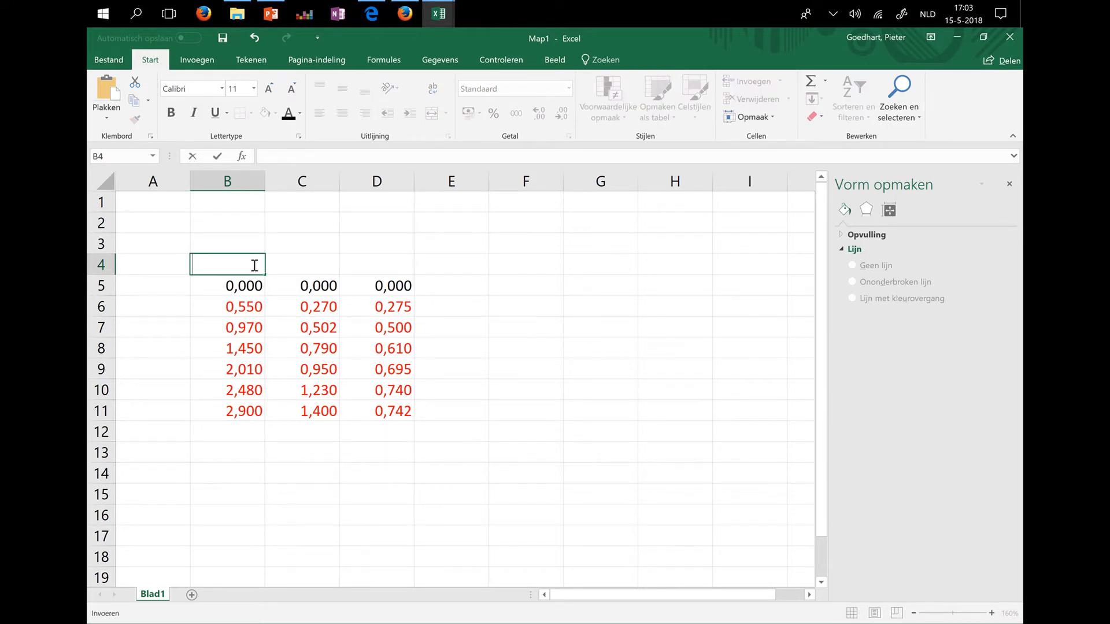
{"action": "type", "text": "u"}
{"action": "key", "text": "BackSpace"}
{"action": "type", "text": "U"}
{"action": "type", "text": "*("}
{"action": "type", "text": "Volt"}
{"action": "key", "text": "Tab"}
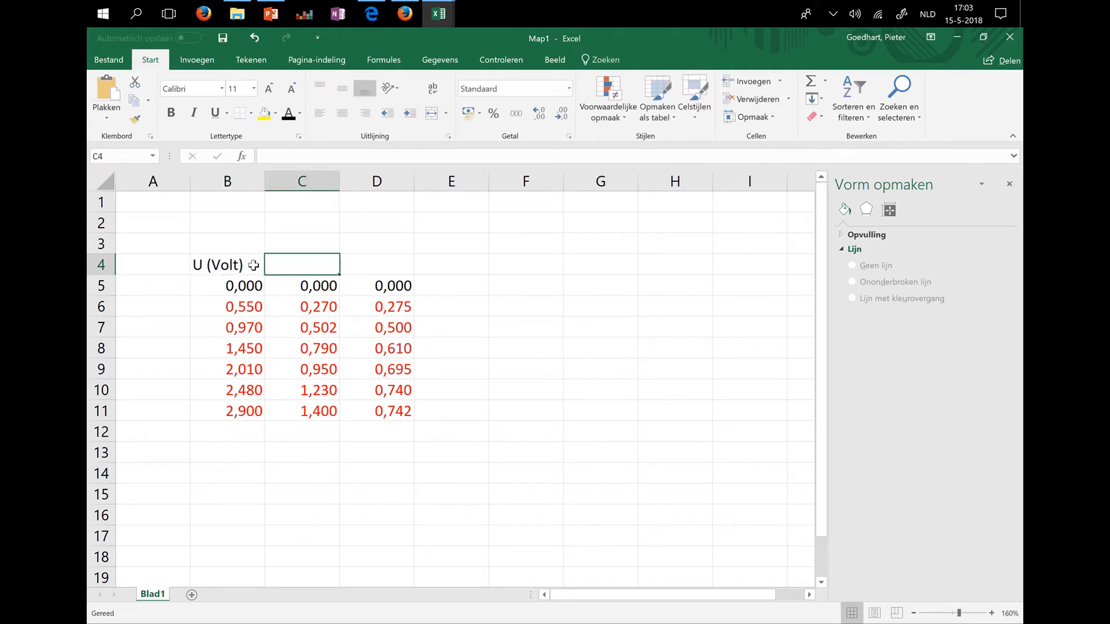
{"action": "type", "text": "I"}
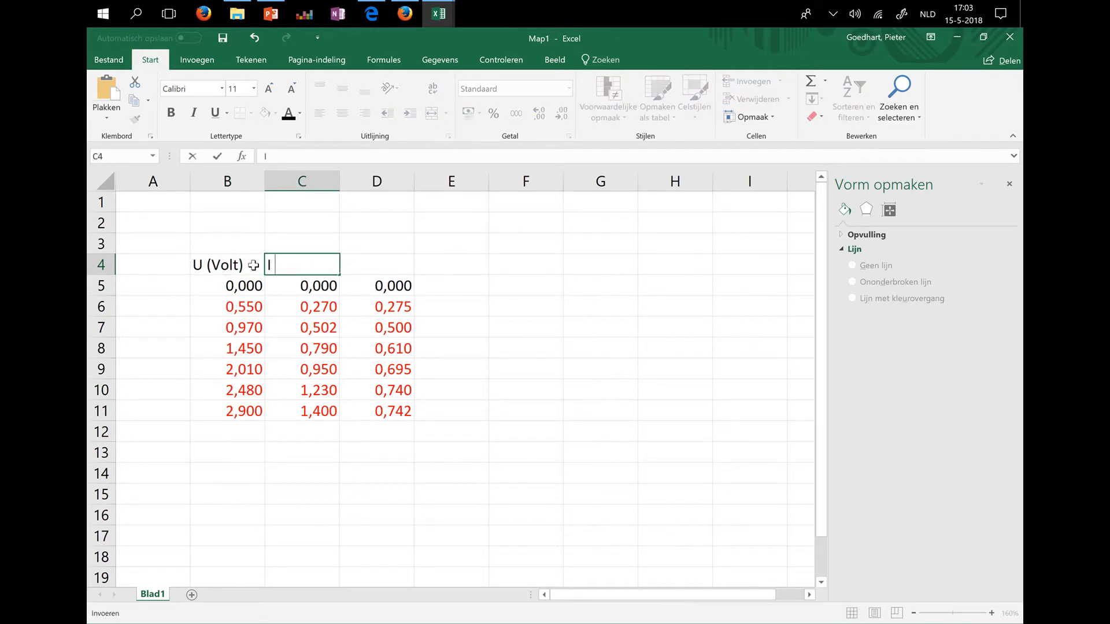
{"action": "type", "text": " (A"}
{"action": "key", "text": "Tab"}
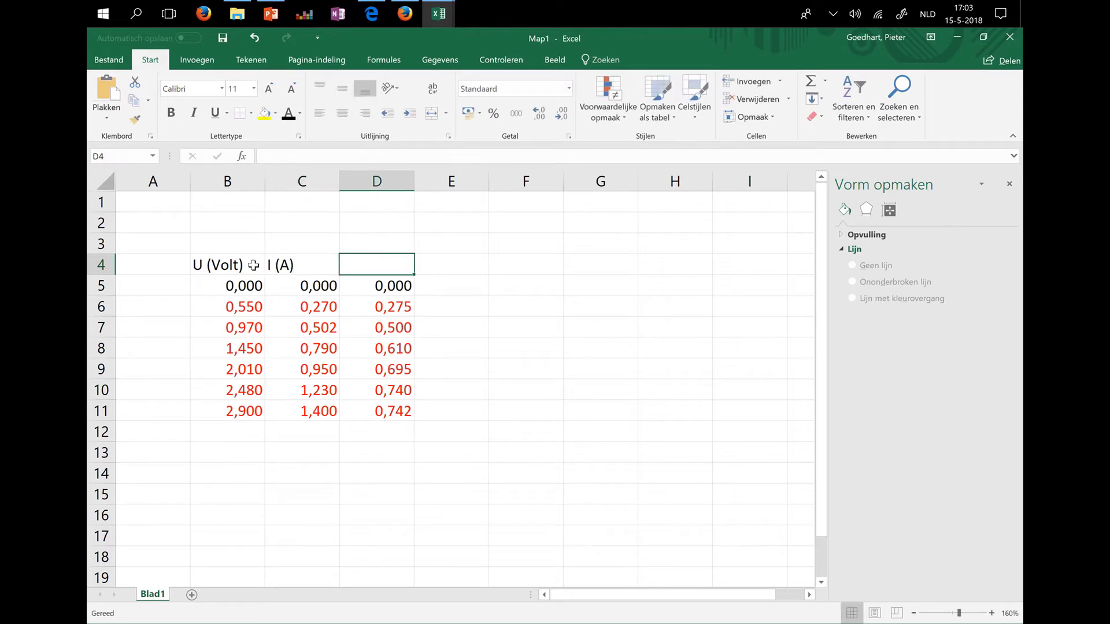
{"action": "type", "text": "I ("}
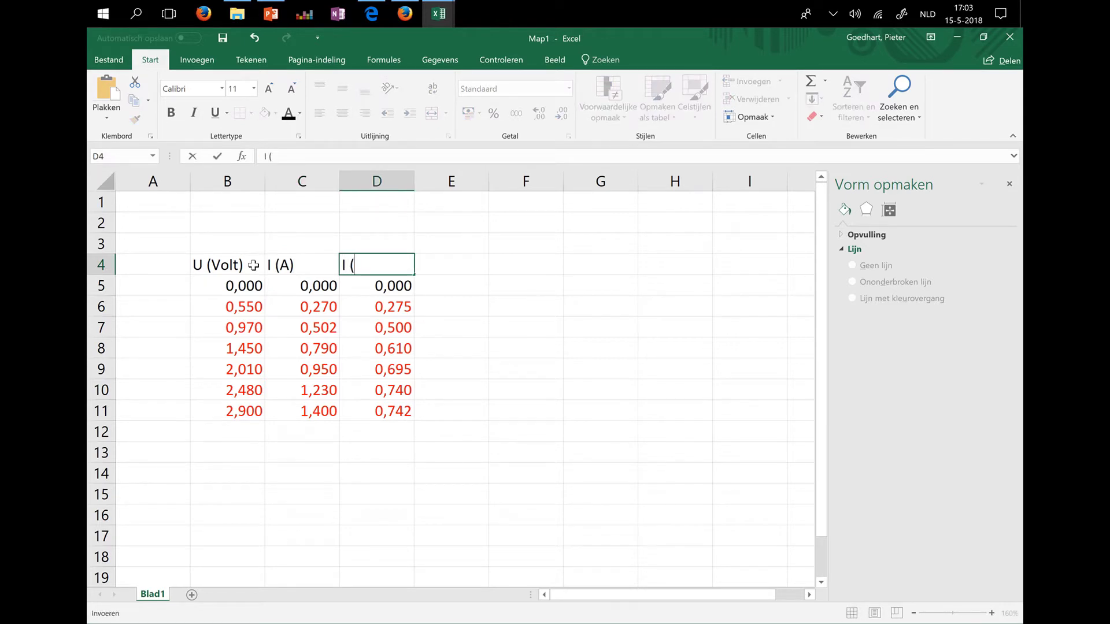
{"action": "type", "text": "Ac"}
{"action": "key", "text": "Up"}
Label C3 'Constantaan' and D3 'Gloeilamp', then select the values B5:D11.
{"action": "key", "text": "Left"}
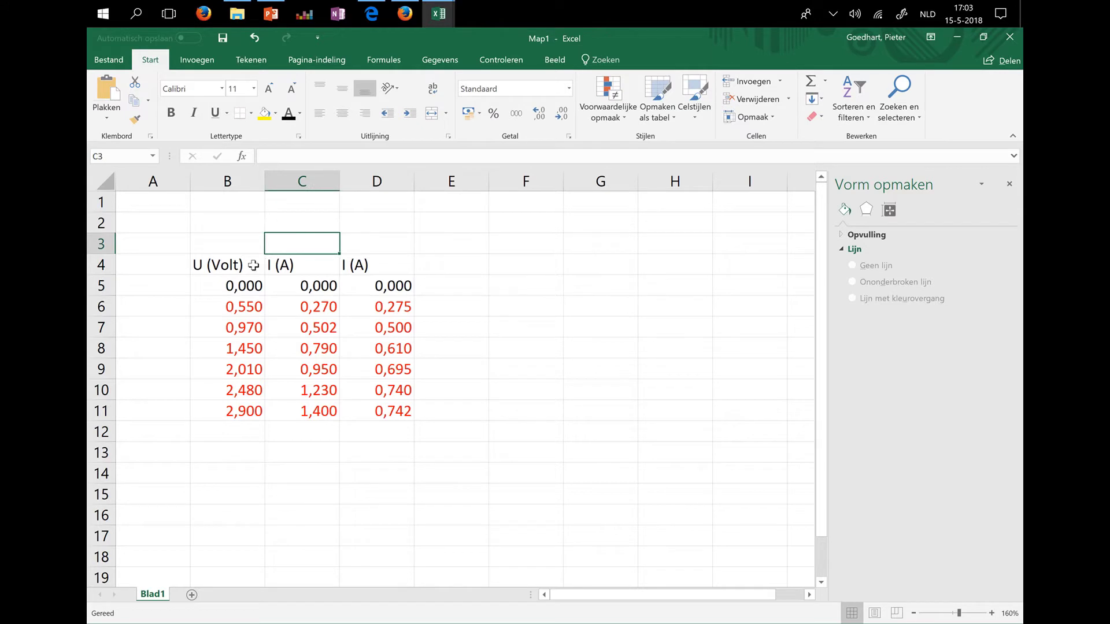
{"action": "type", "text": "Constantaan"}
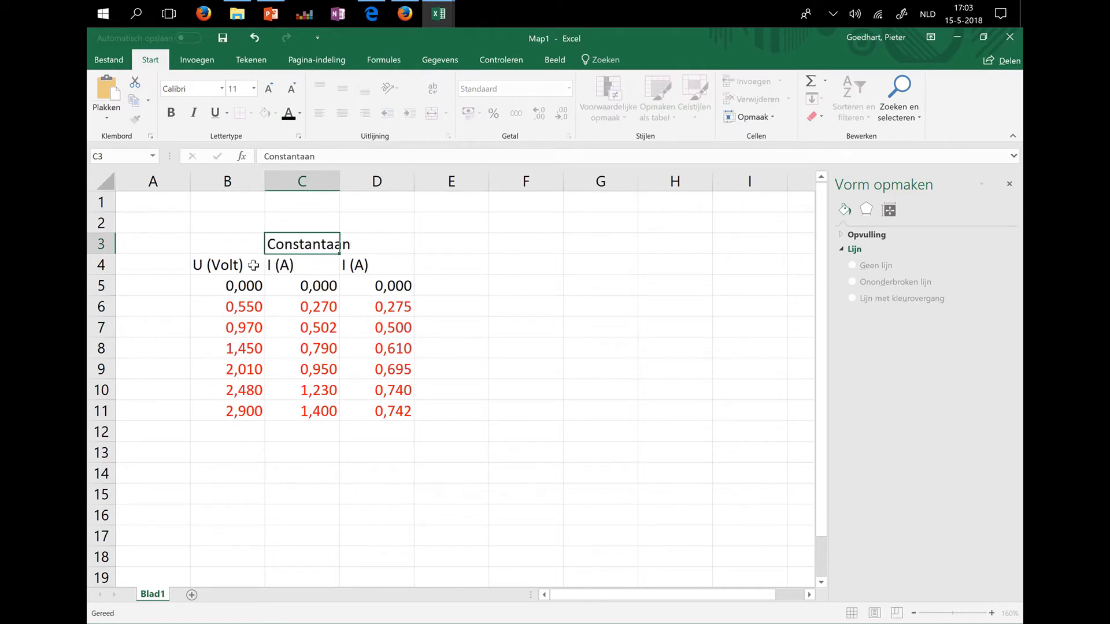
{"action": "key", "text": "Tab"}
{"action": "type", "text": "Gl"}
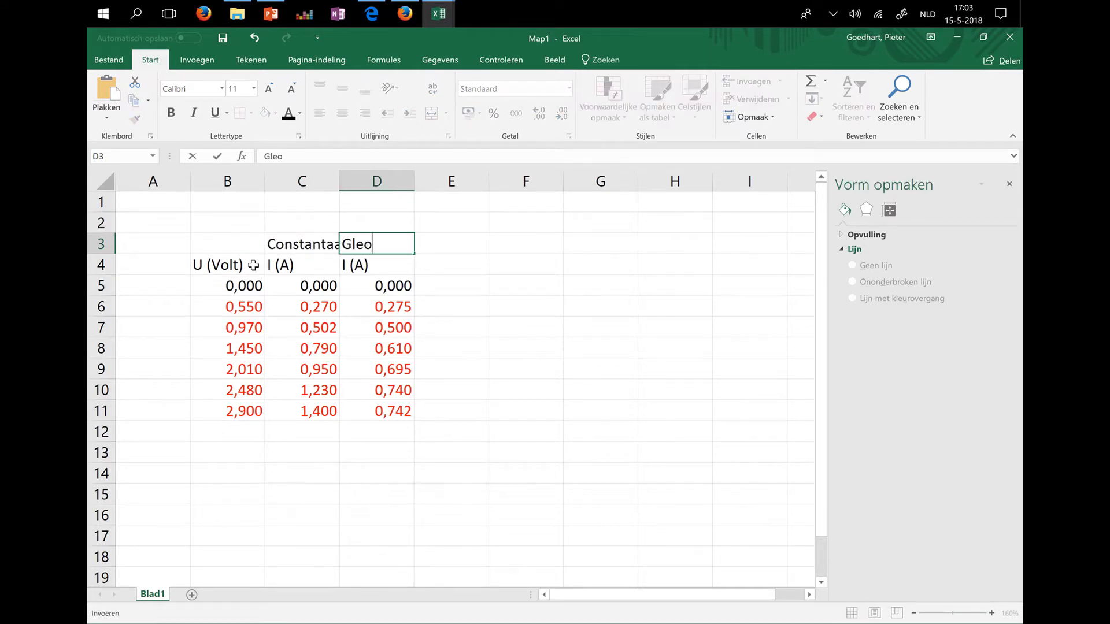
{"action": "key", "text": "BackSpace"}
{"action": "key", "text": "BackSpace"}
{"action": "type", "text": "oei"}
{"action": "type", "text": "l"}
{"action": "type", "text": "ma"}
{"action": "key", "text": "BackSpace"}
{"action": "key", "text": "BackSpace"}
{"action": "type", "text": "amp"}
{"action": "key", "text": "Return"}
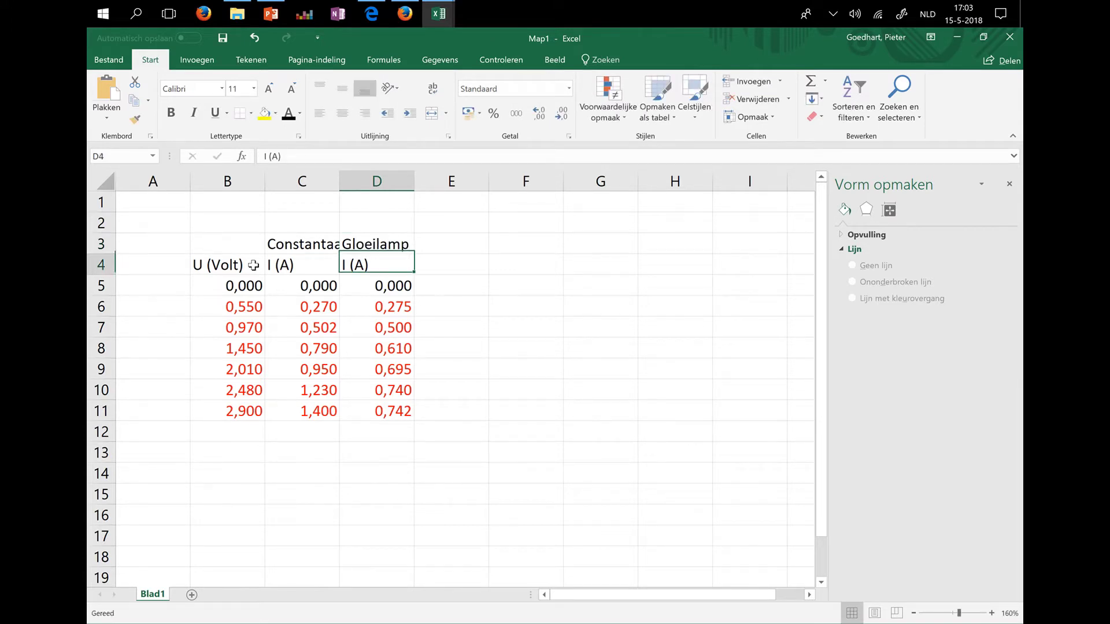
{"action": "left_click", "coordinate": [221, 283]}
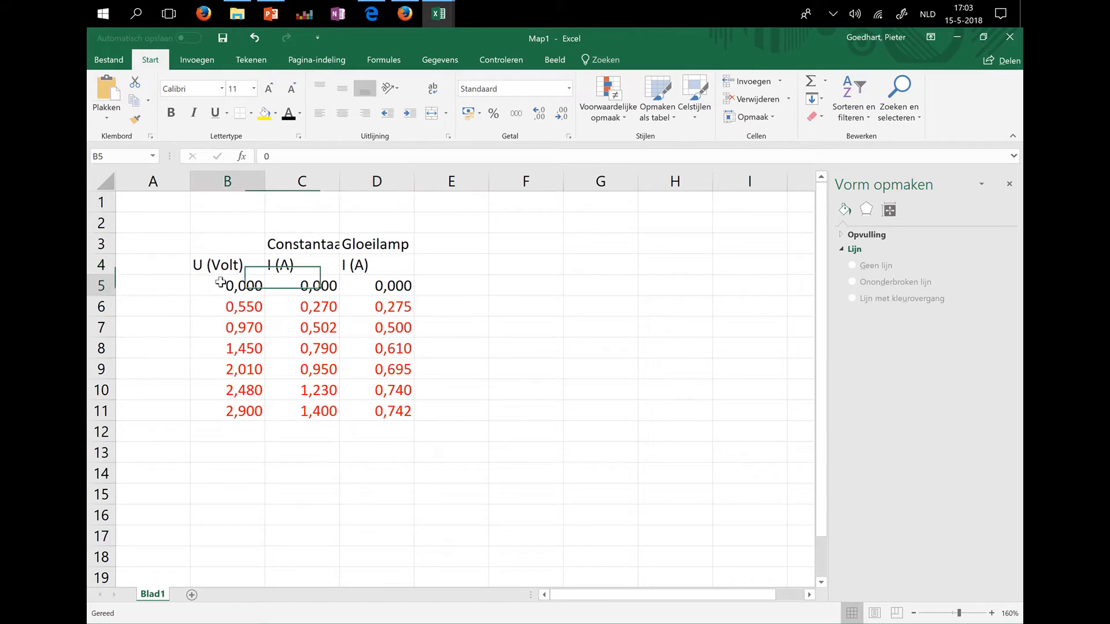
{"action": "left_click_drag", "start_coordinate": [220, 282], "coordinate": [397, 421]}
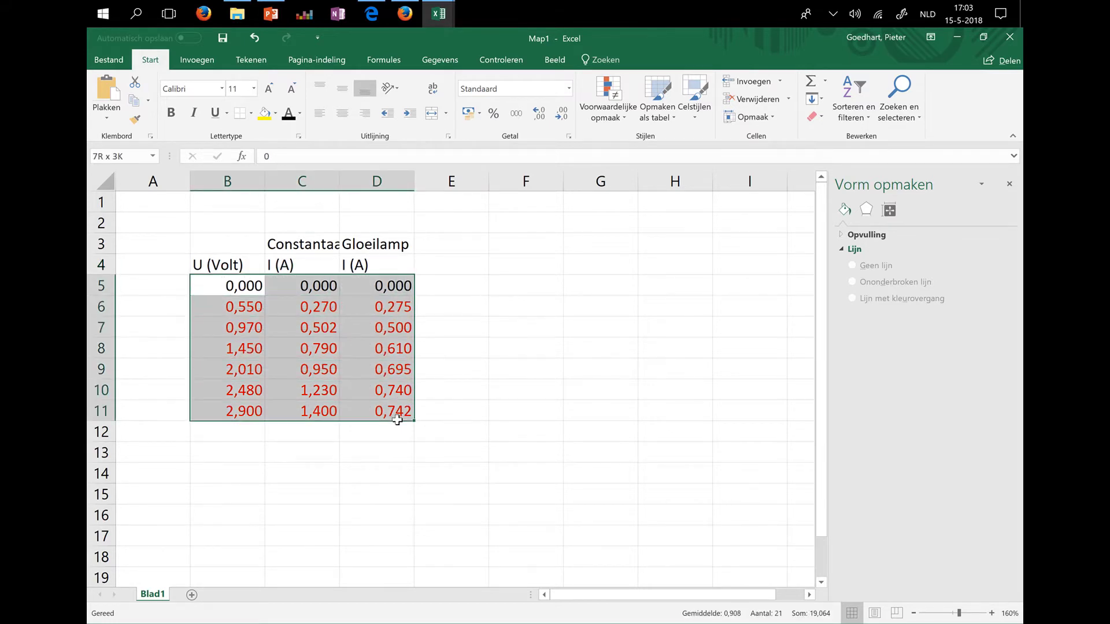
Change the B5:D11 values from red to black, then select voltages B5:B11.
{"action": "left_click", "coordinate": [287, 113]}
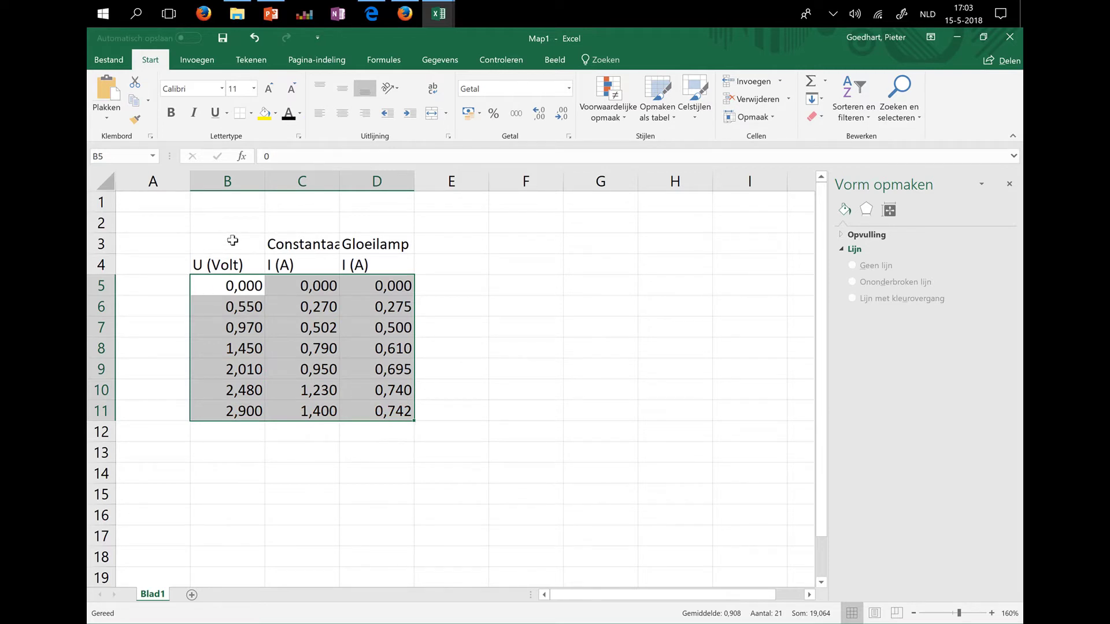
{"action": "left_click", "coordinate": [479, 308]}
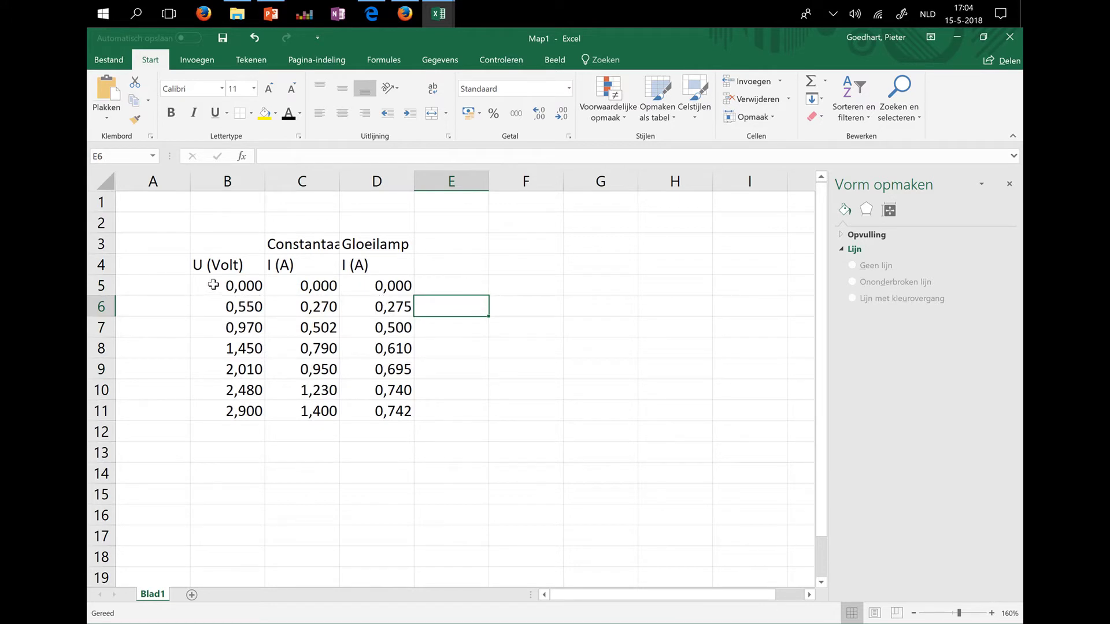
{"action": "mouse_move", "coordinate": [216, 284]}
{"action": "left_mouse_down"}
{"action": "mouse_move", "coordinate": [286, 295]}
{"action": "mouse_move", "coordinate": [252, 409]}
{"action": "left_mouse_up"}
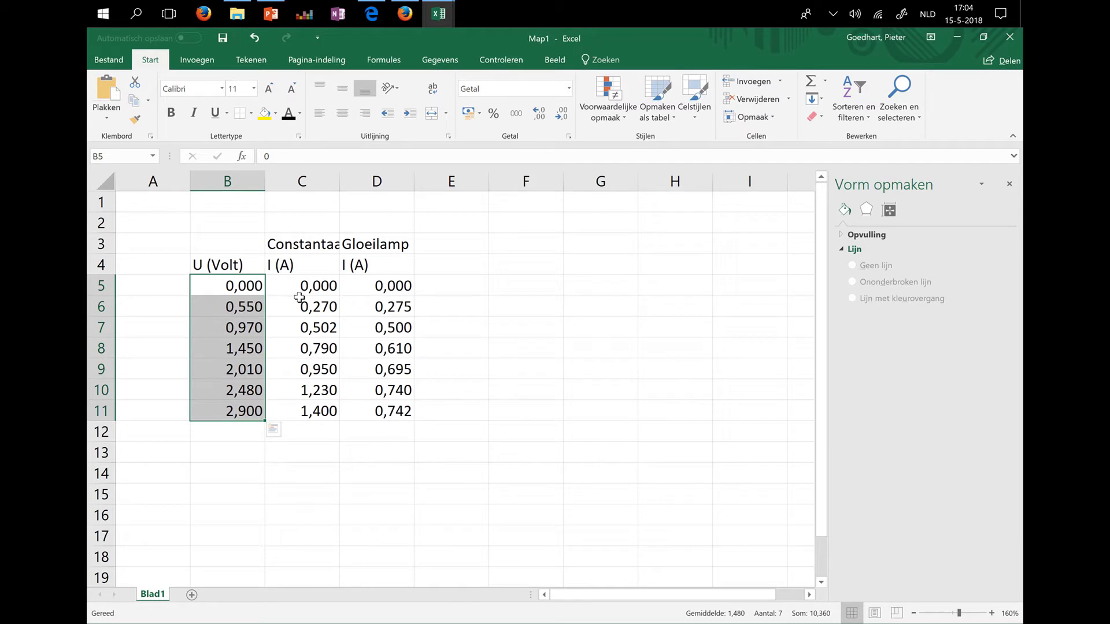
Extend the selection to B5:C11 and show the Invoegen commands.
{"action": "left_click_drag", "start_coordinate": [301, 286], "coordinate": [303, 411], "text": "ctrl"}
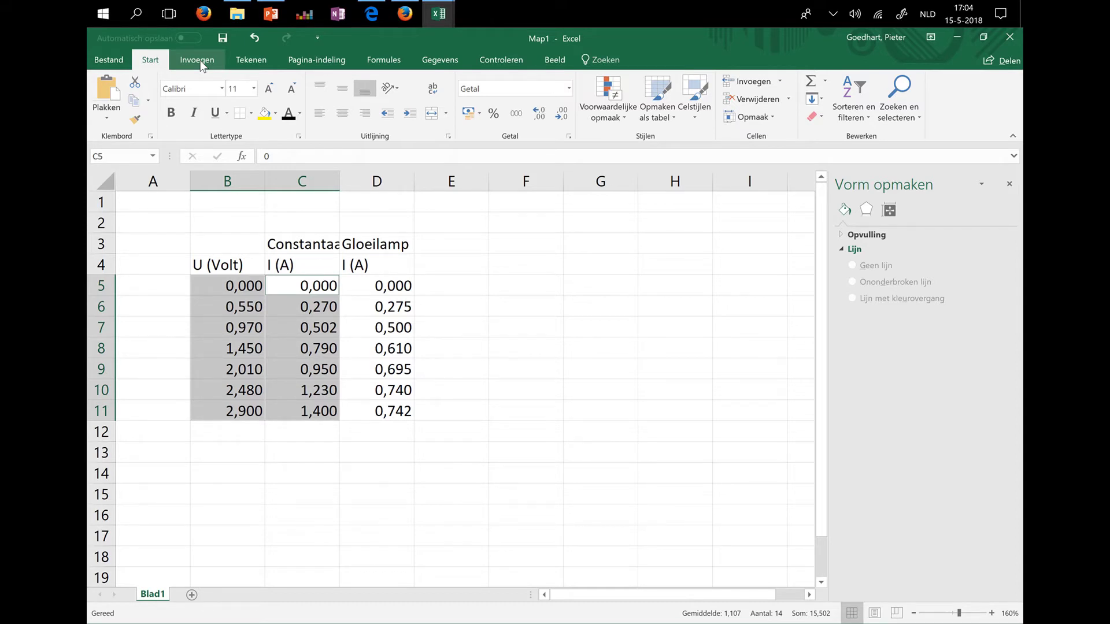
{"action": "left_click", "coordinate": [202, 65]}
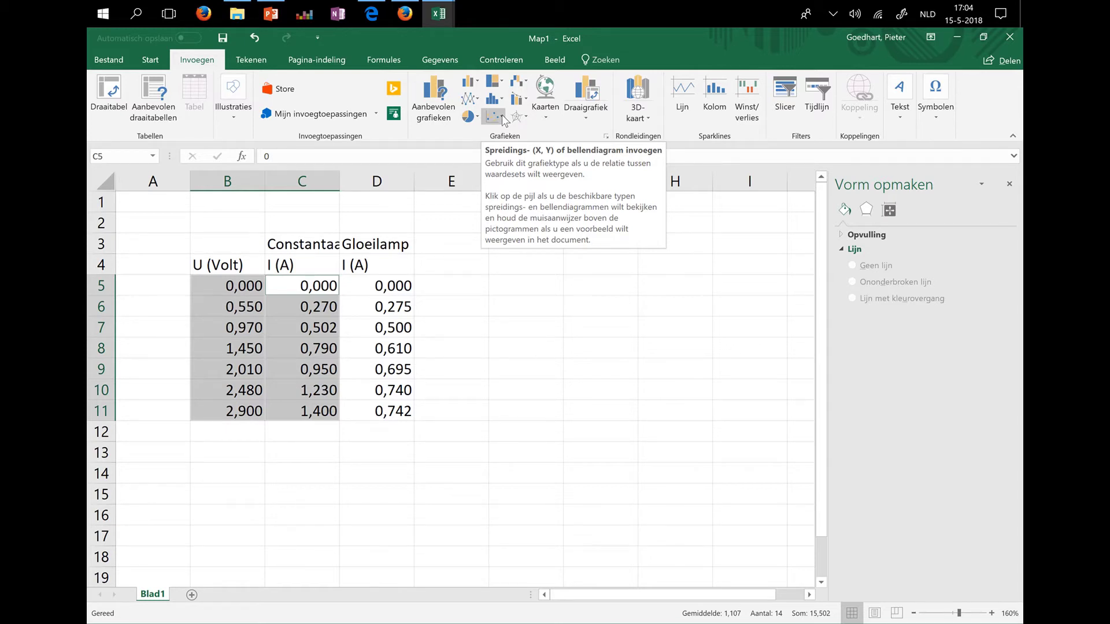
Insert a plain X-Y scatter chart of voltage against Constantaan current.
{"action": "left_click", "coordinate": [502, 115]}
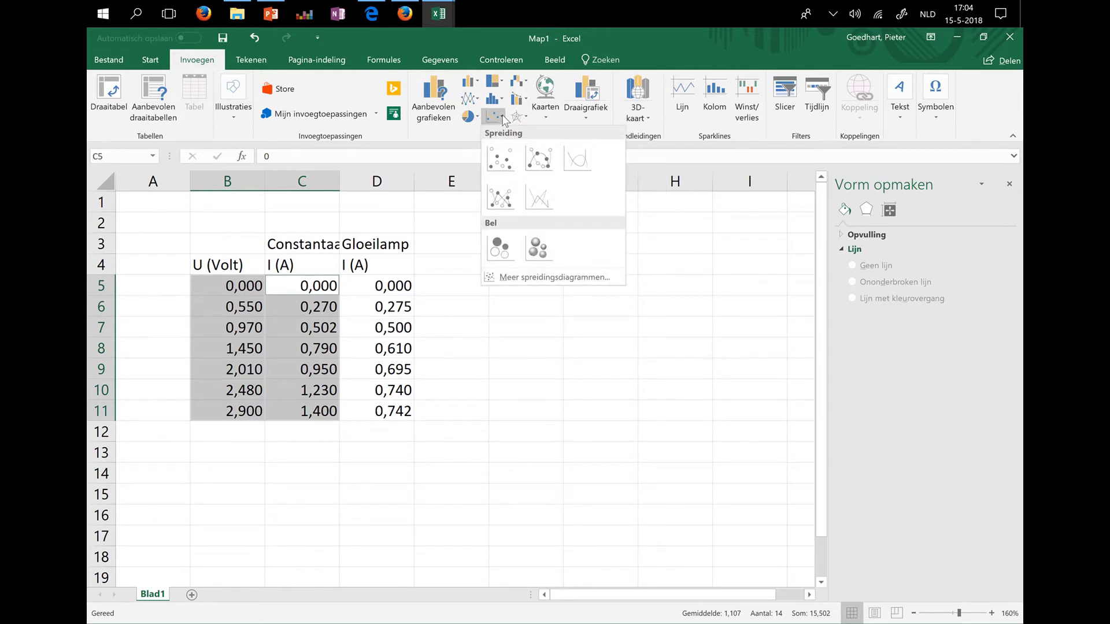
{"action": "left_click", "coordinate": [502, 157]}
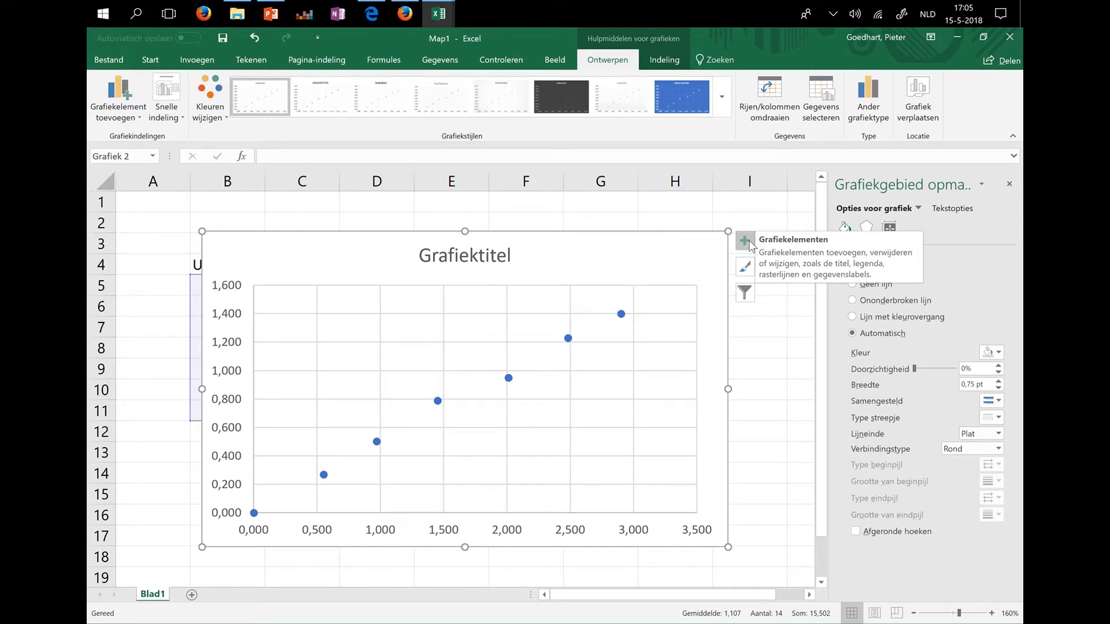
Enable Astitels and name them 'Spanning (V)' horizontally and 'Stroom (Ampere)' vertically.
{"action": "left_click", "coordinate": [745, 241]}
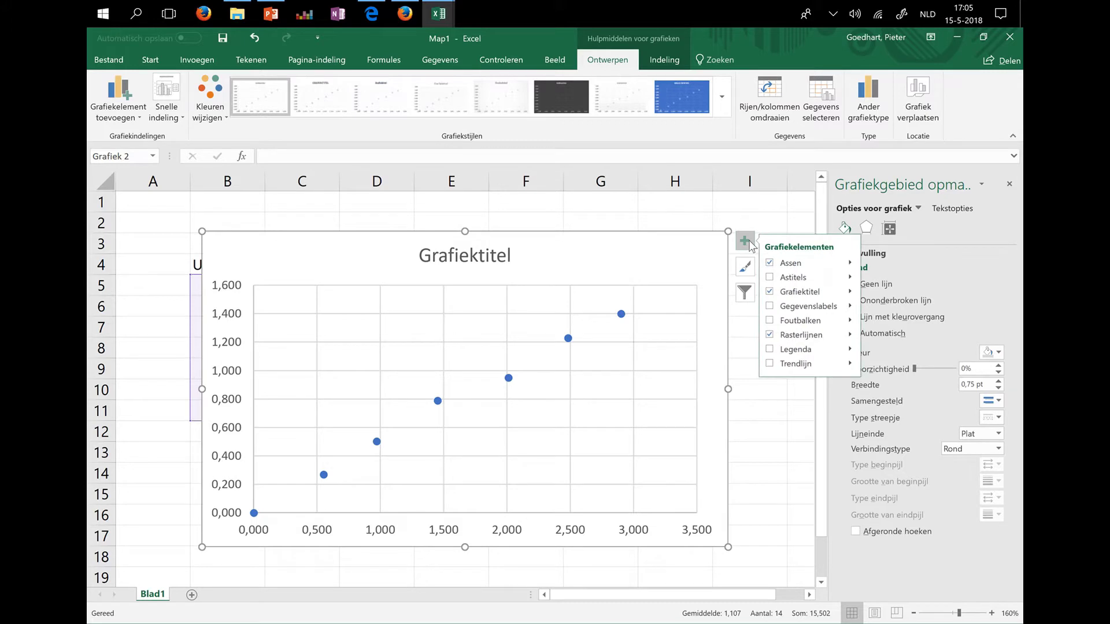
{"action": "left_click", "coordinate": [770, 278]}
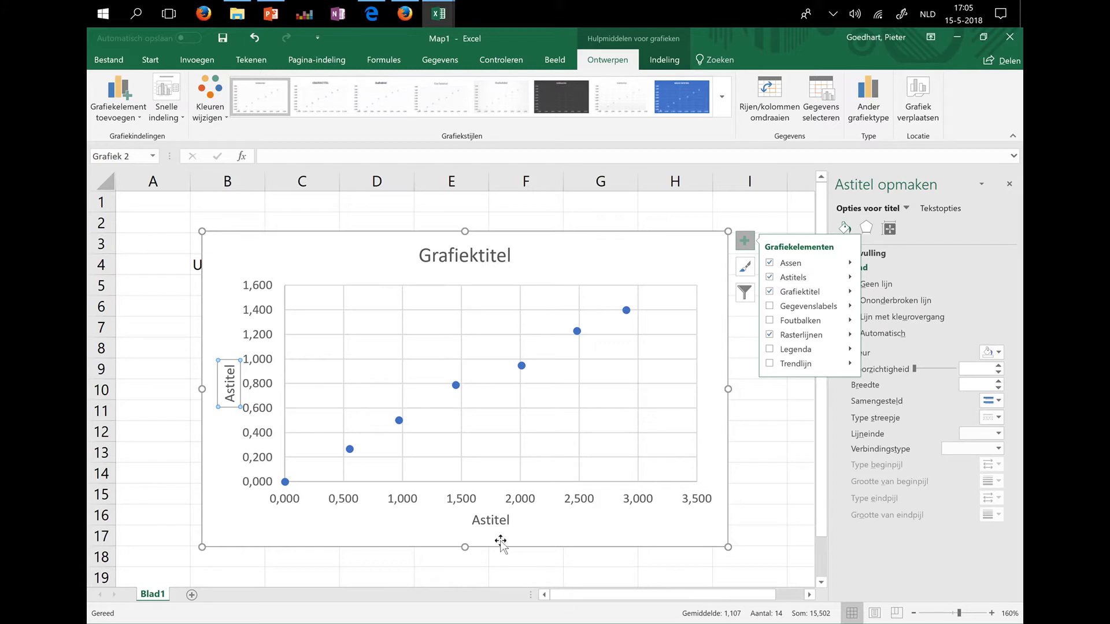
{"action": "left_click", "coordinate": [492, 520]}
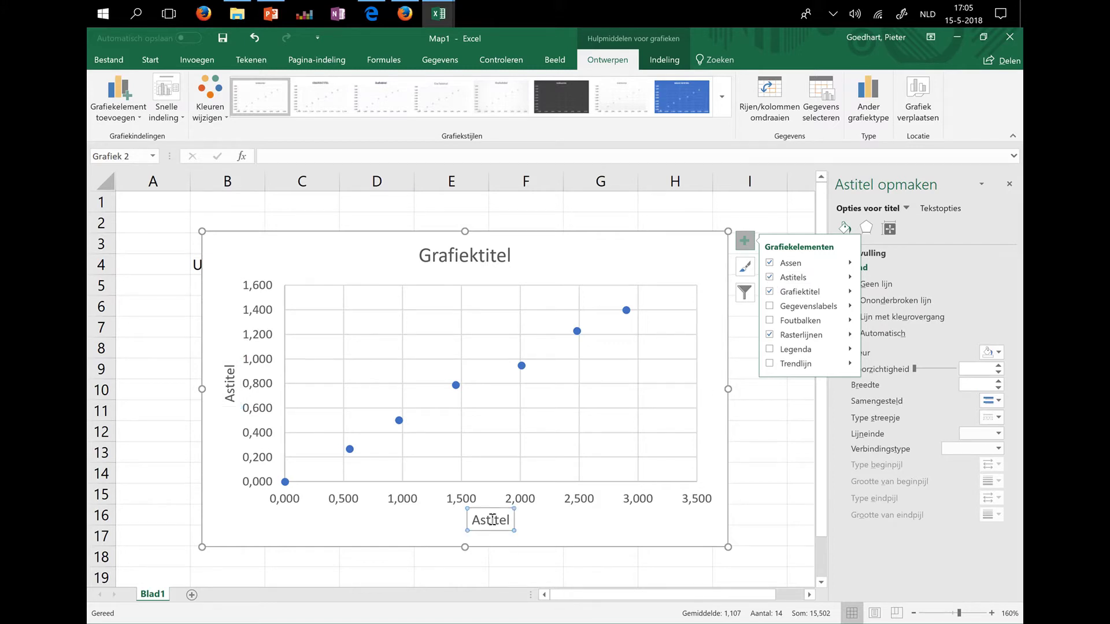
{"action": "double_click", "coordinate": [493, 520]}
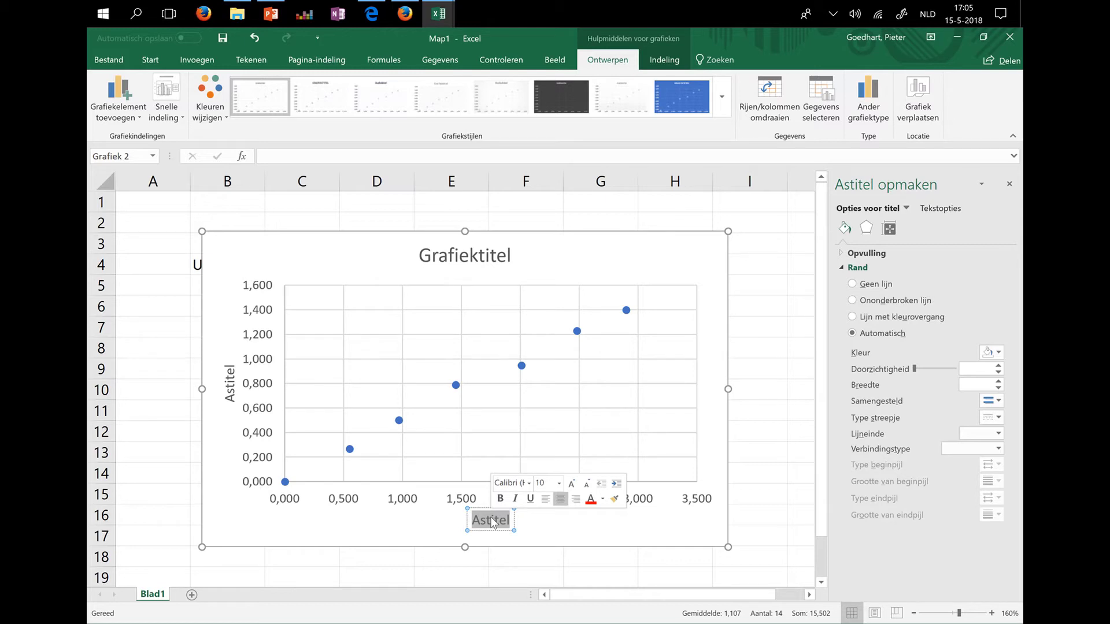
{"action": "key", "text": "BackSpace"}
{"action": "type", "text": "Sp"}
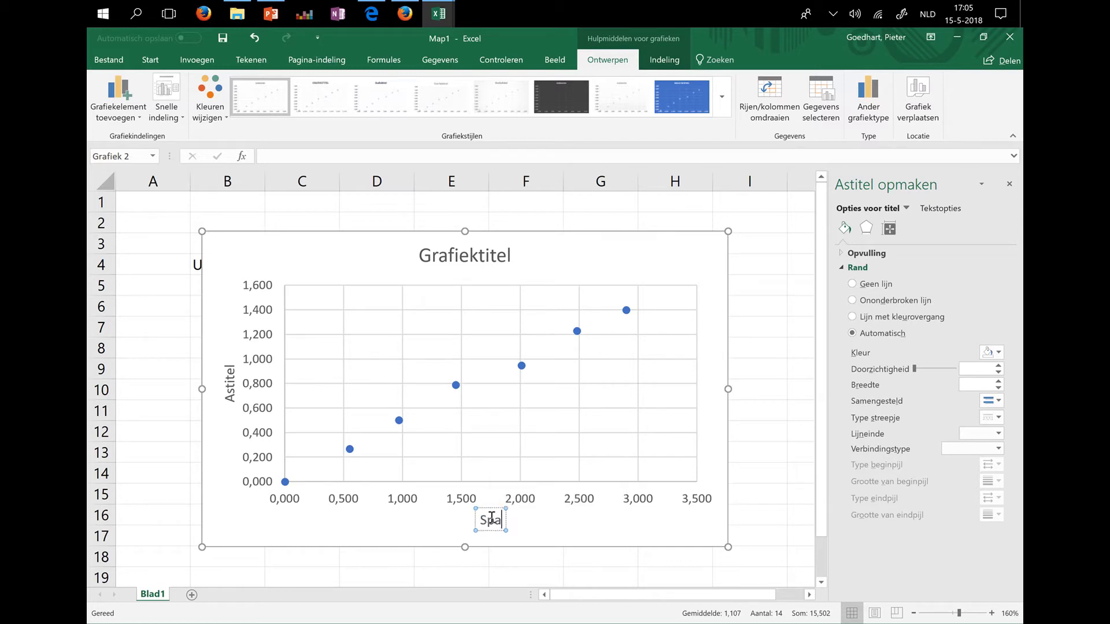
{"action": "type", "text": "annin"}
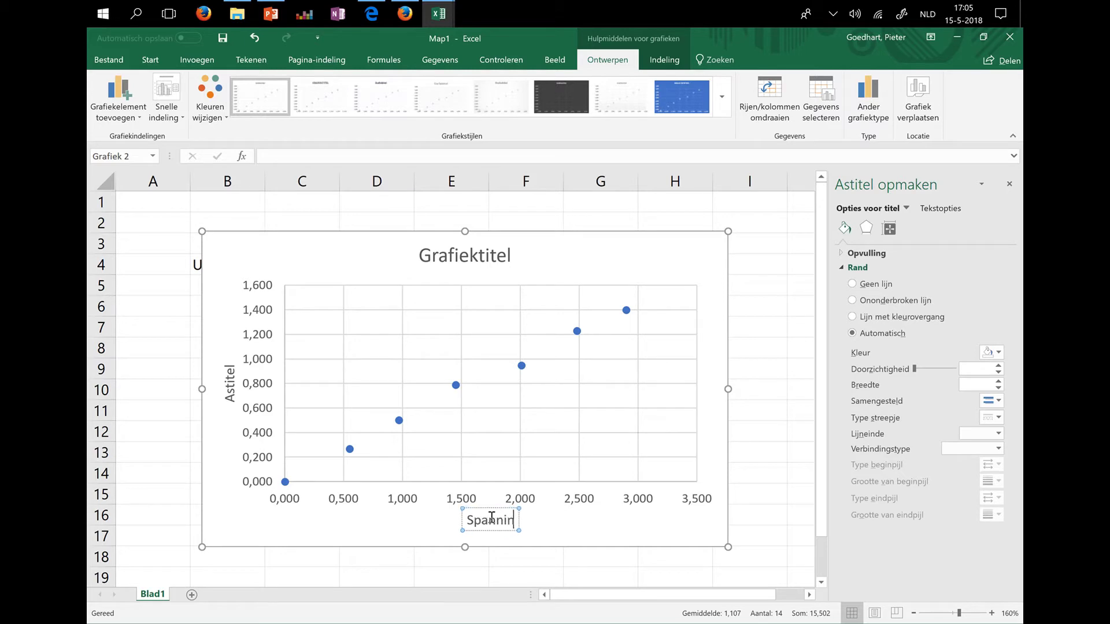
{"action": "type", "text": "g (V)"}
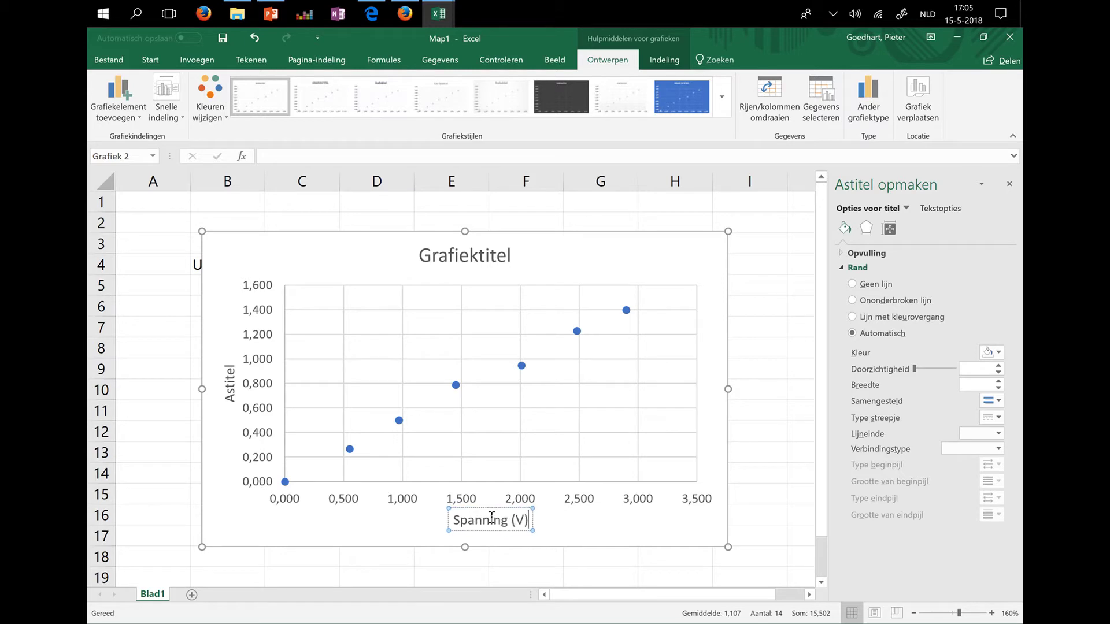
{"action": "left_click", "coordinate": [230, 388]}
{"action": "double_click", "coordinate": [230, 387]}
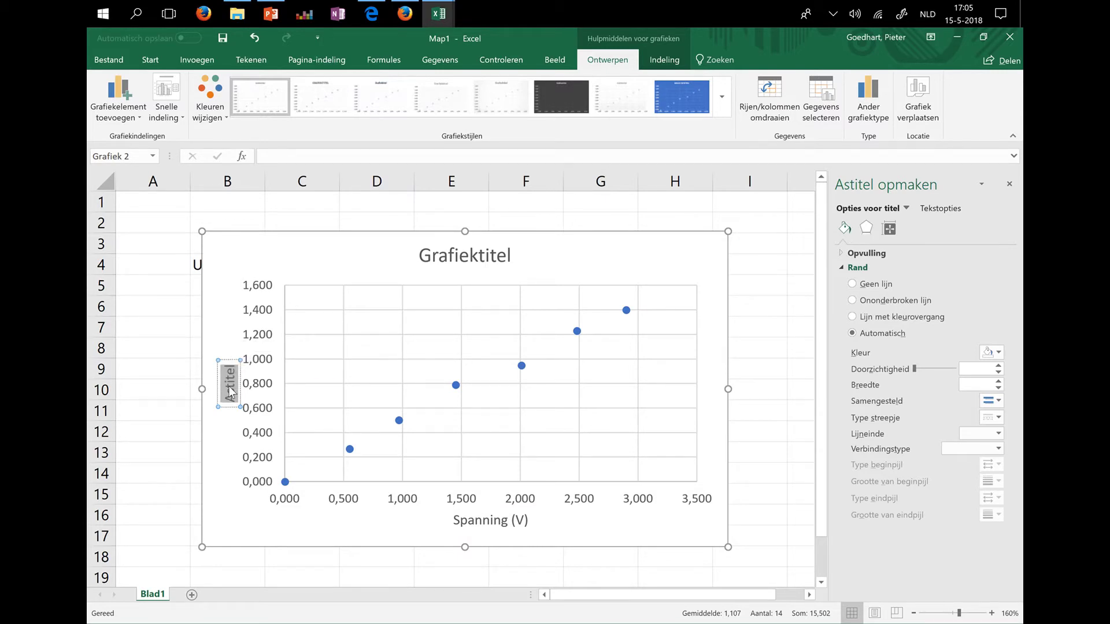
{"action": "type", "text": "Stroom "}
{"action": "type", "text": "(Amper"}
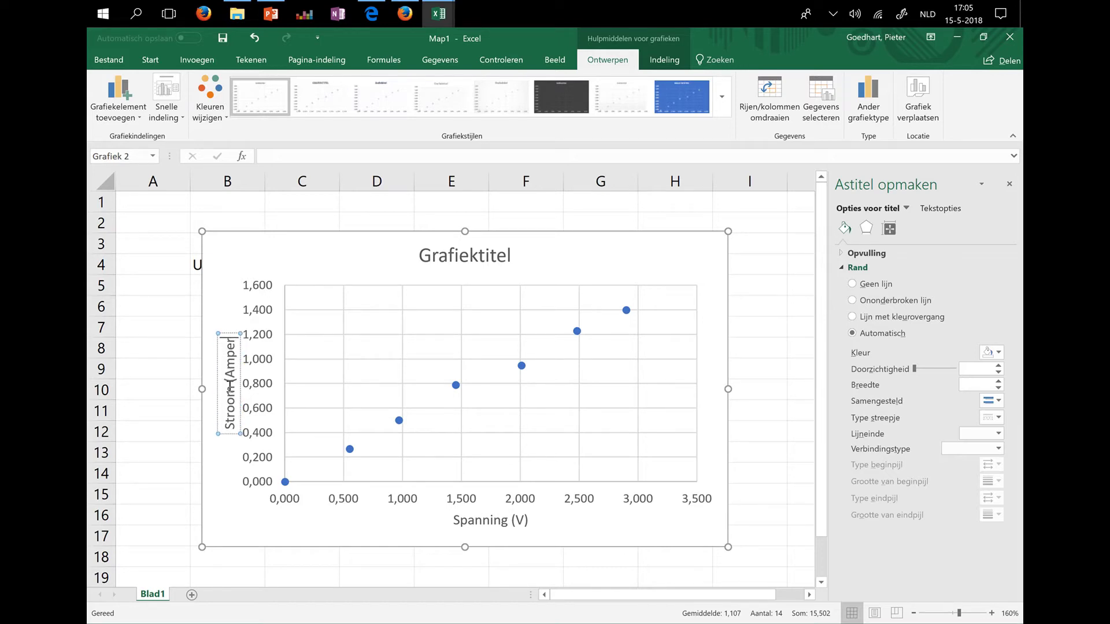
{"action": "type", "text": "e)"}
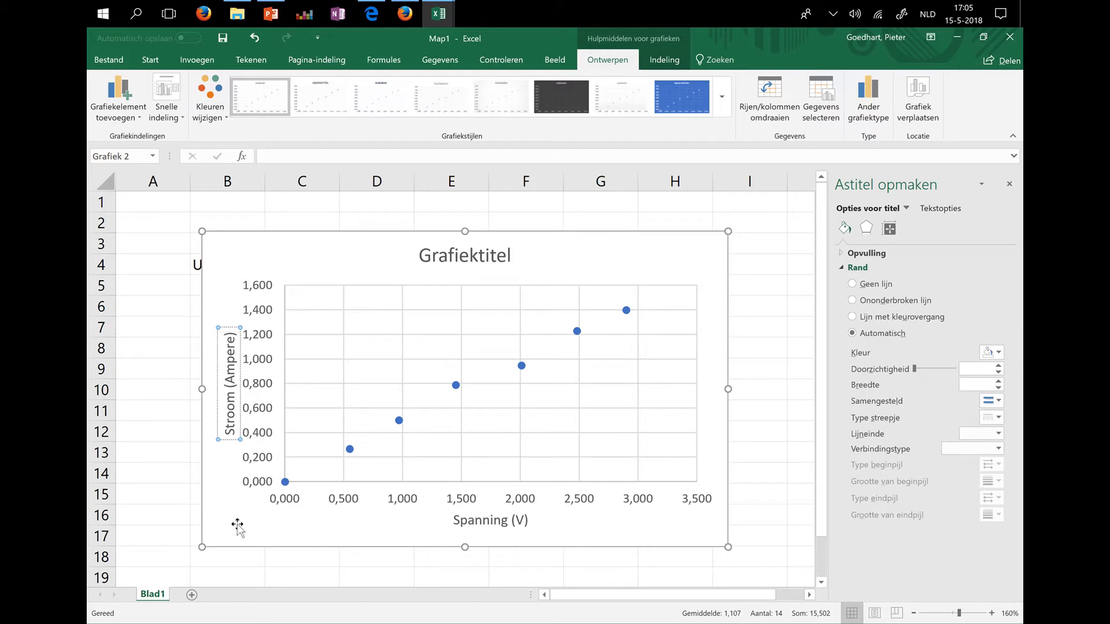
{"action": "left_click", "coordinate": [238, 527]}
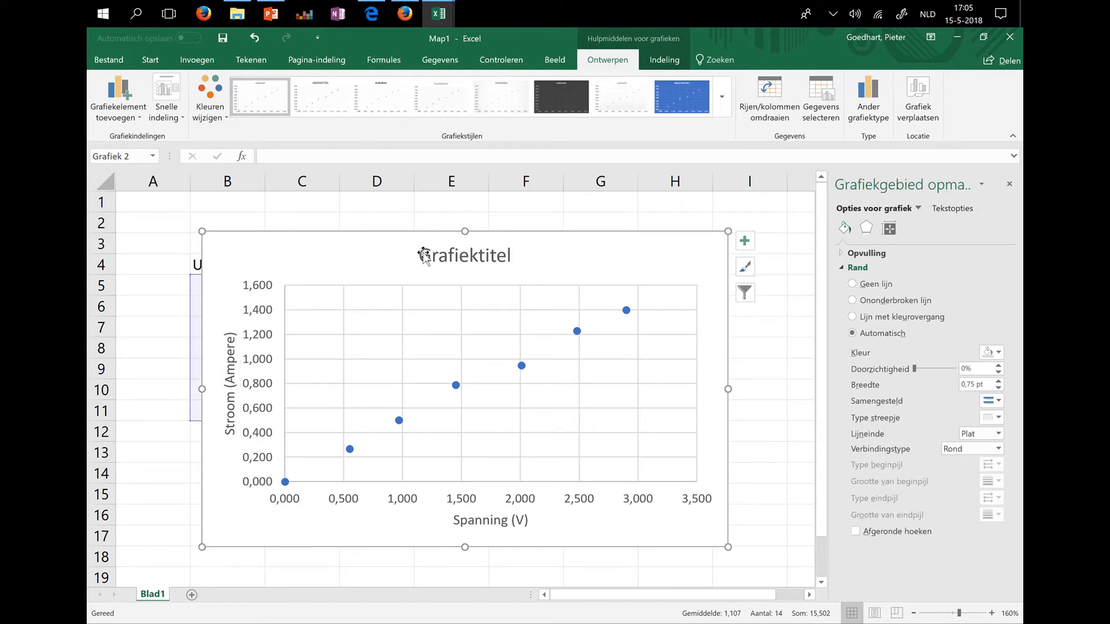
Delete the 'Grafiektitel' chart title and select the plotted data series.
{"action": "left_click", "coordinate": [451, 265]}
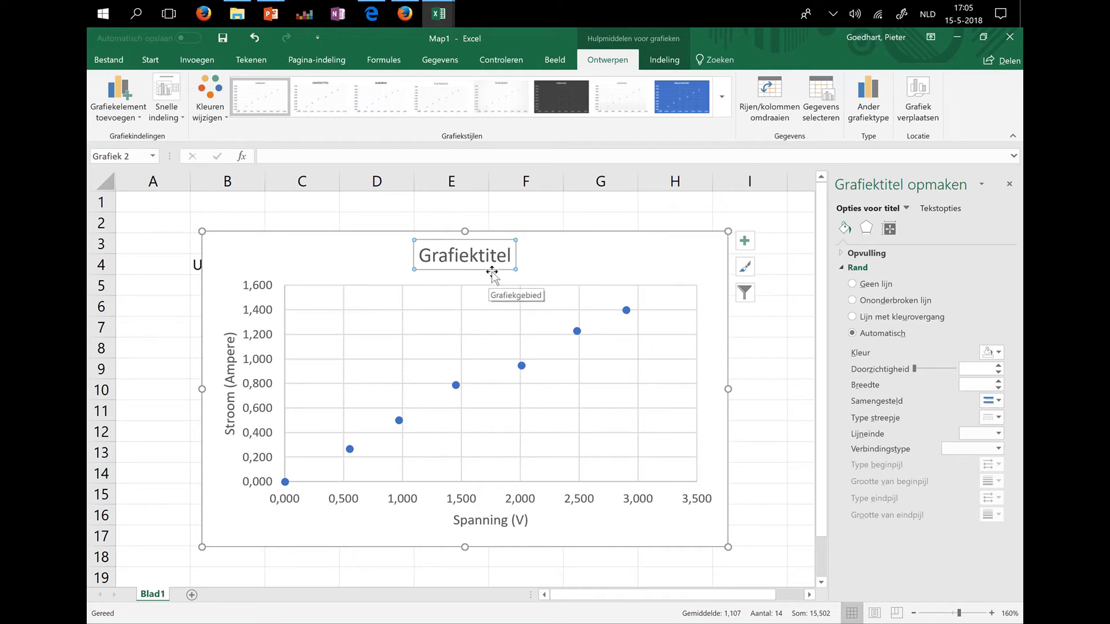
{"action": "key", "text": "Delete"}
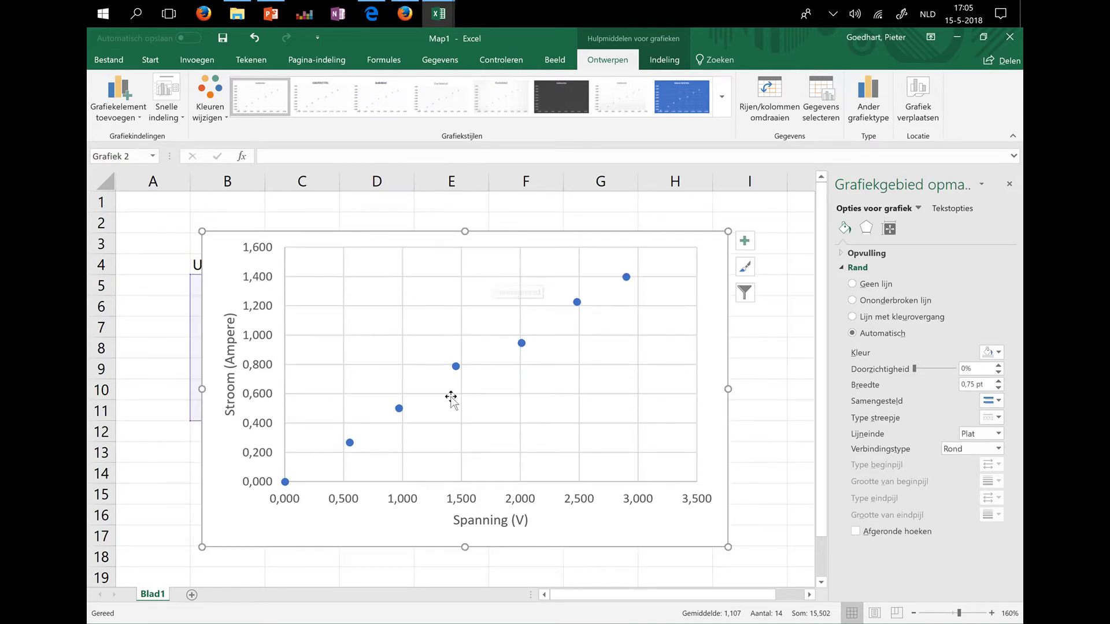
{"action": "mouse_move", "coordinate": [456, 366]}
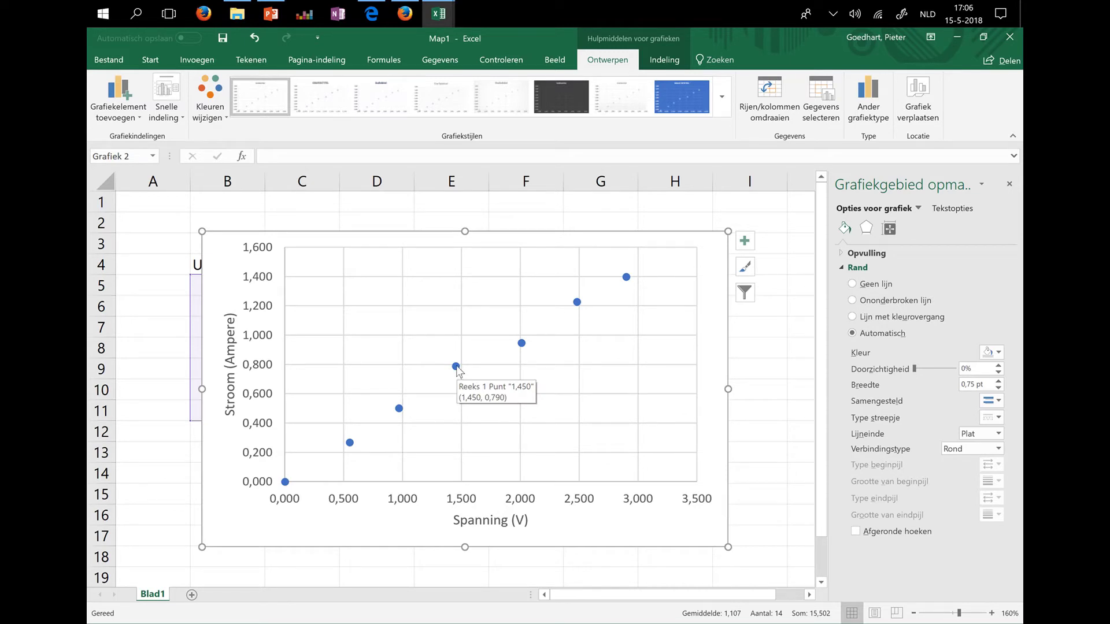
{"action": "left_click", "coordinate": [456, 366]}
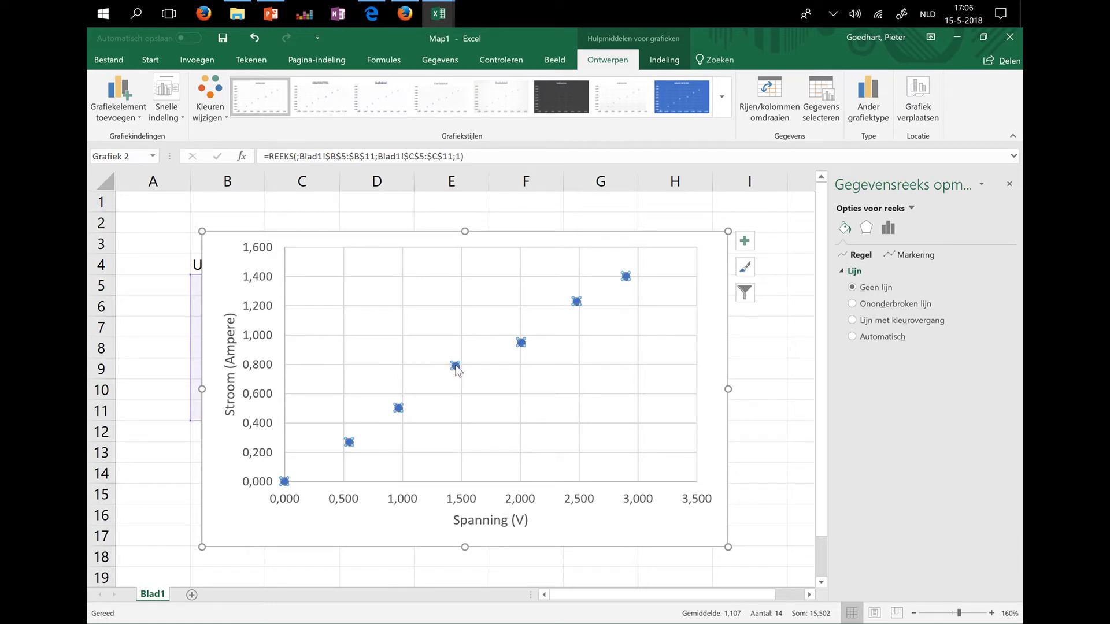
Add a linear trendline to the data series and move the chart beside the table.
{"action": "right_click", "coordinate": [456, 368]}
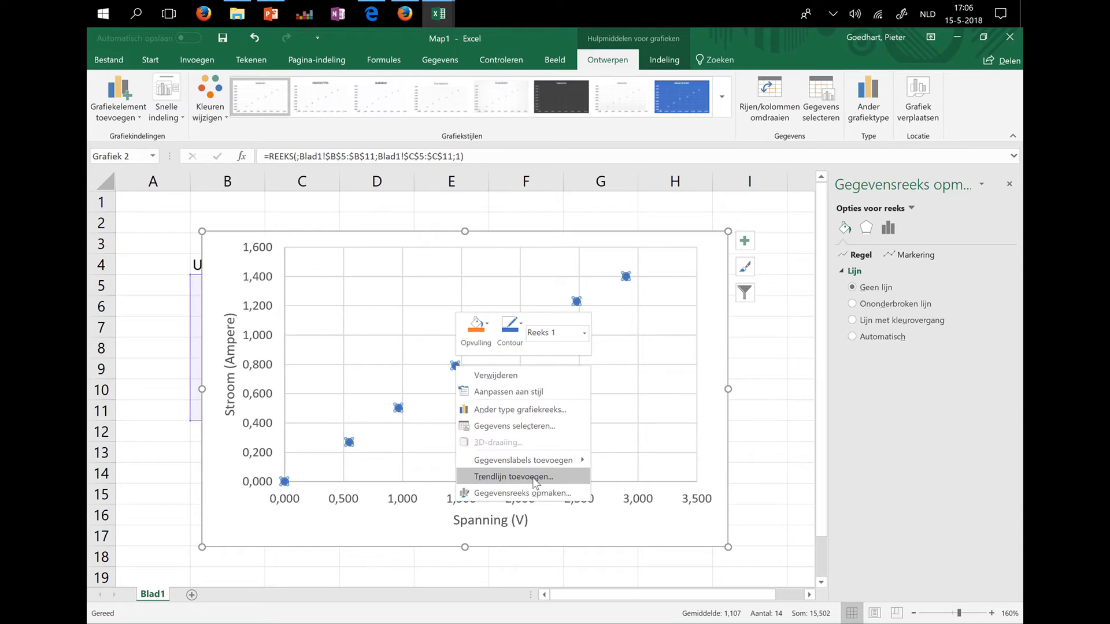
{"action": "left_click", "coordinate": [534, 480]}
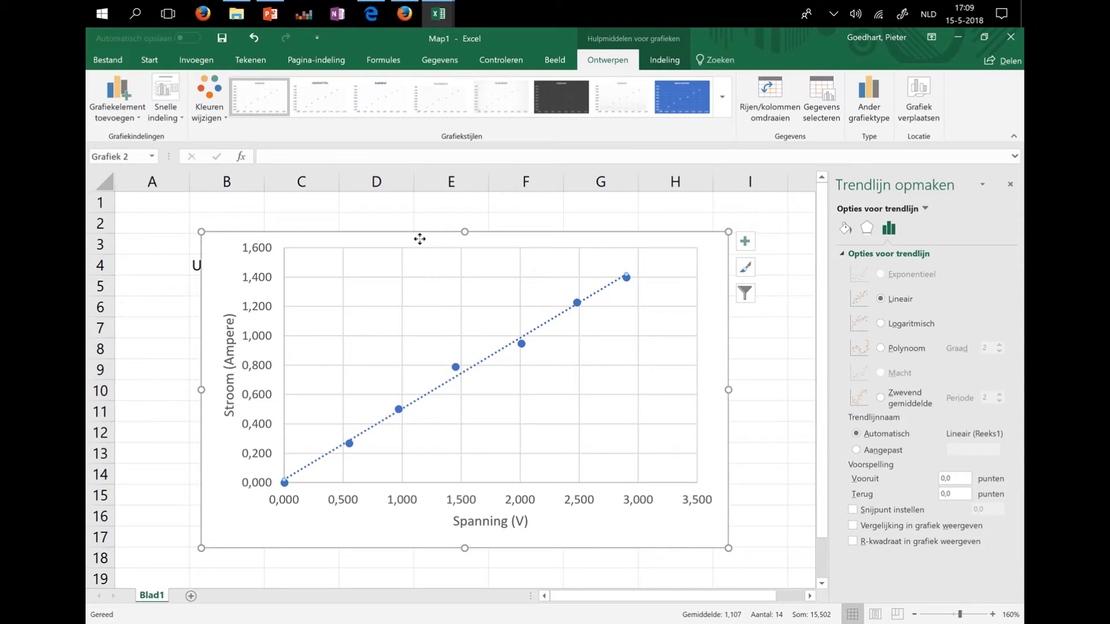
{"action": "mouse_move", "coordinate": [418, 240]}
{"action": "left_mouse_down"}
{"action": "mouse_move", "coordinate": [493, 293]}
{"action": "mouse_move", "coordinate": [644, 275]}
{"action": "mouse_move", "coordinate": [656, 220]}
{"action": "mouse_move", "coordinate": [634, 220]}
{"action": "left_mouse_up"}
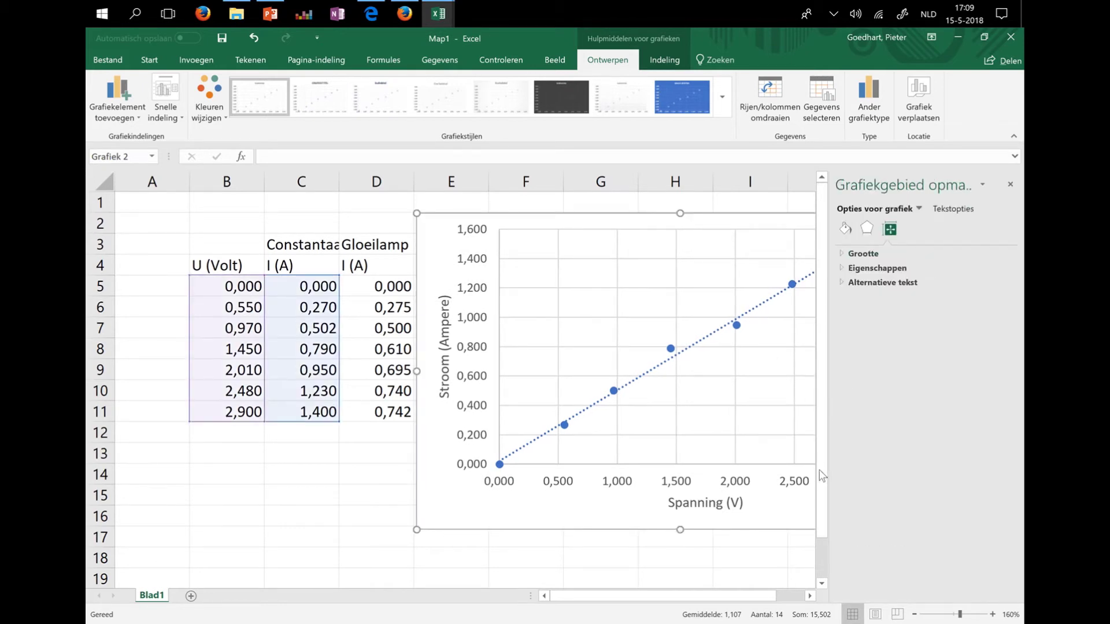
Close the Format Chart Area pane and bring up the plot area's shortcut menu.
{"action": "left_click", "coordinate": [1011, 184]}
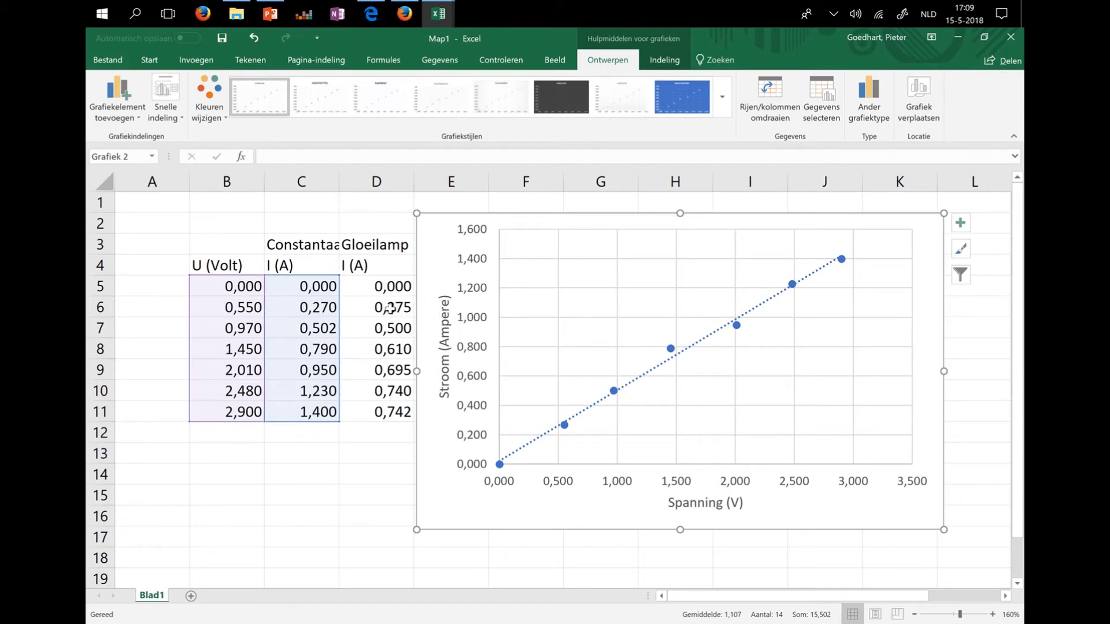
{"action": "right_click", "coordinate": [592, 301]}
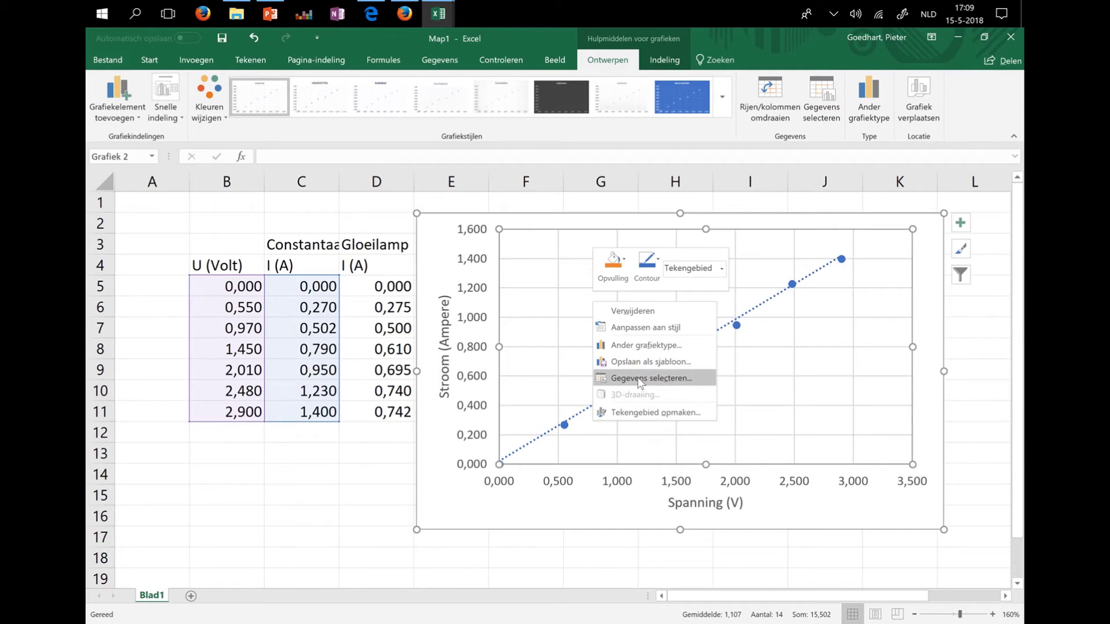
Rename the Reeks1 series to Constantaan and start adding a second data series.
{"action": "left_click", "coordinate": [640, 383]}
{"action": "left_click", "coordinate": [594, 307]}
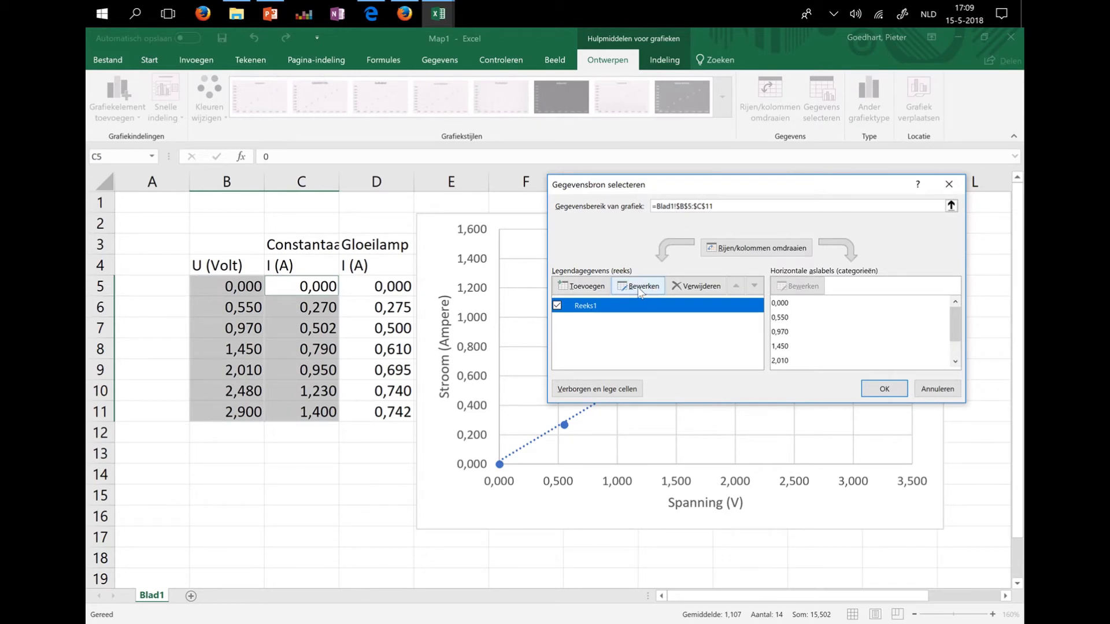
{"action": "left_click", "coordinate": [640, 288]}
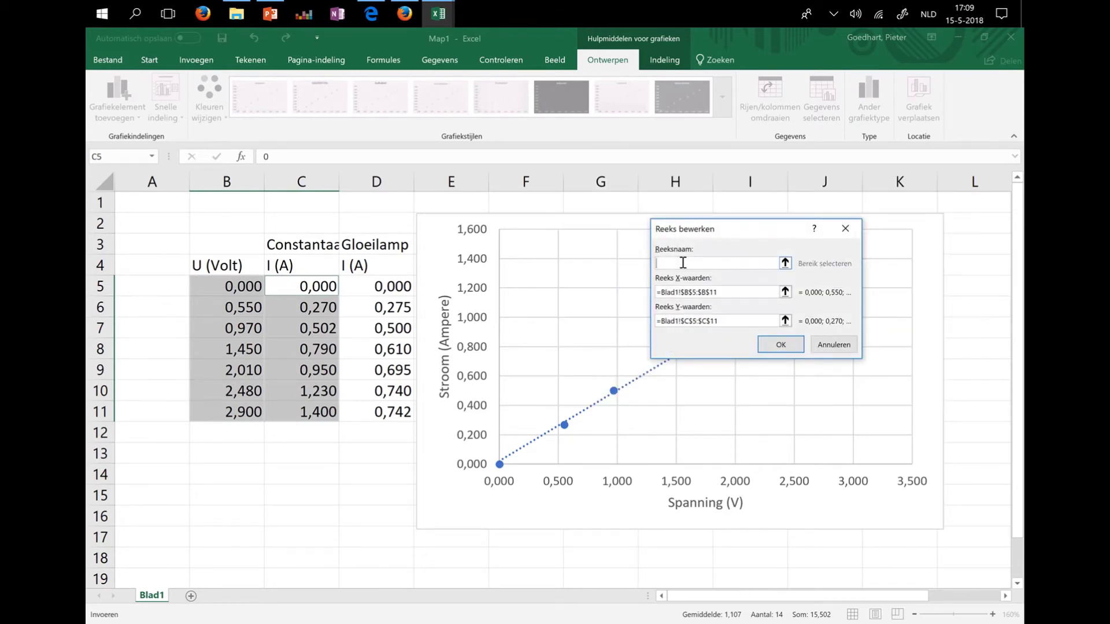
{"action": "type", "text": "Constanta"}
{"action": "type", "text": "an"}
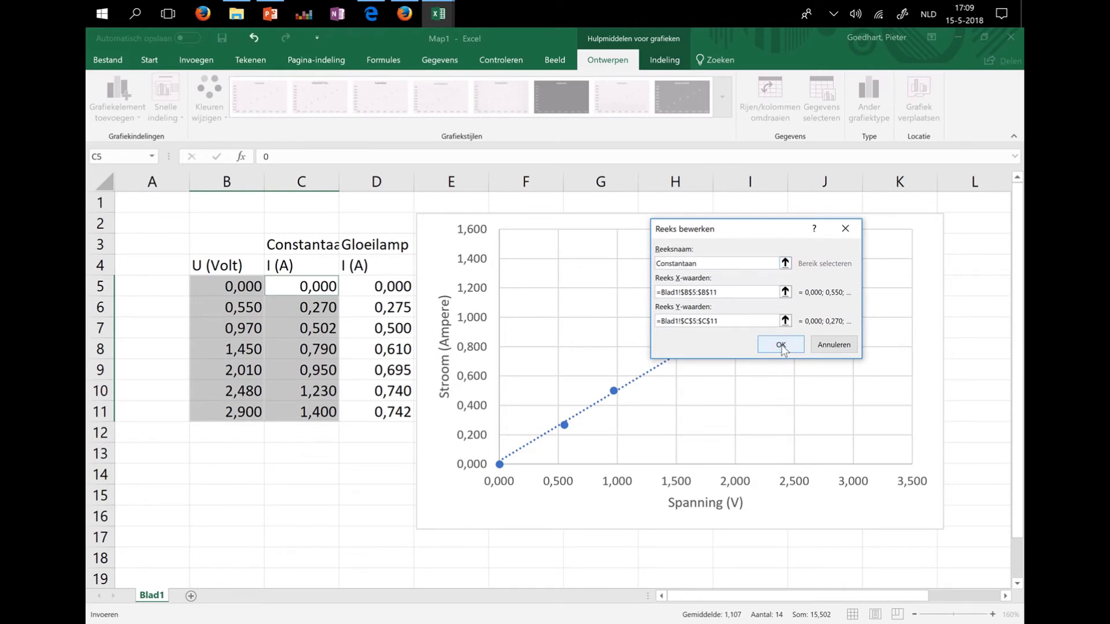
{"action": "left_click", "coordinate": [780, 346]}
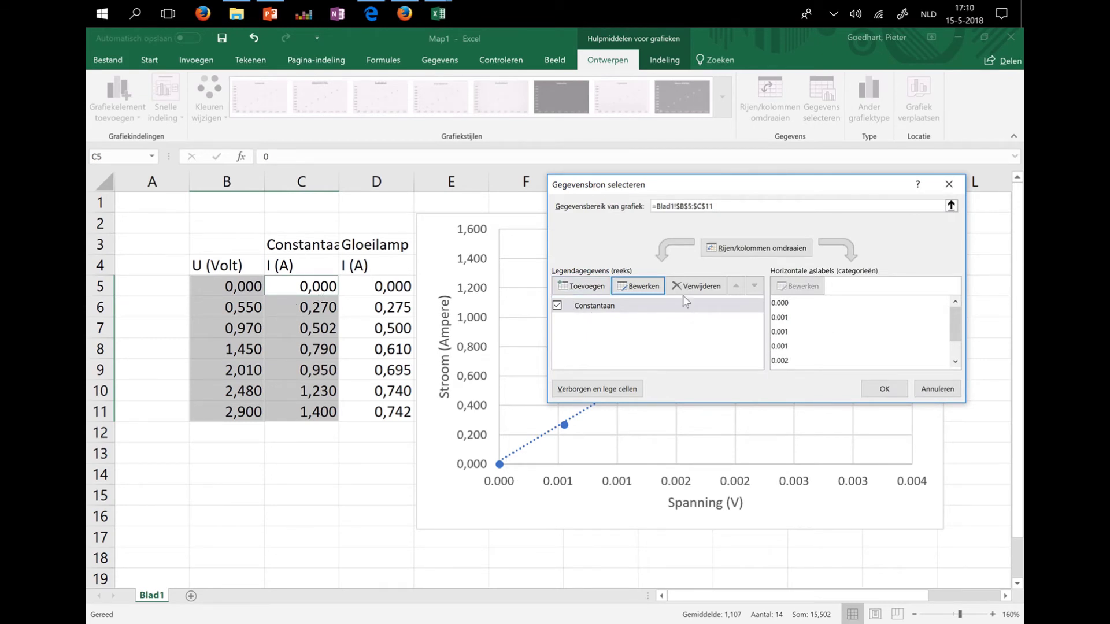
{"action": "left_click", "coordinate": [587, 288]}
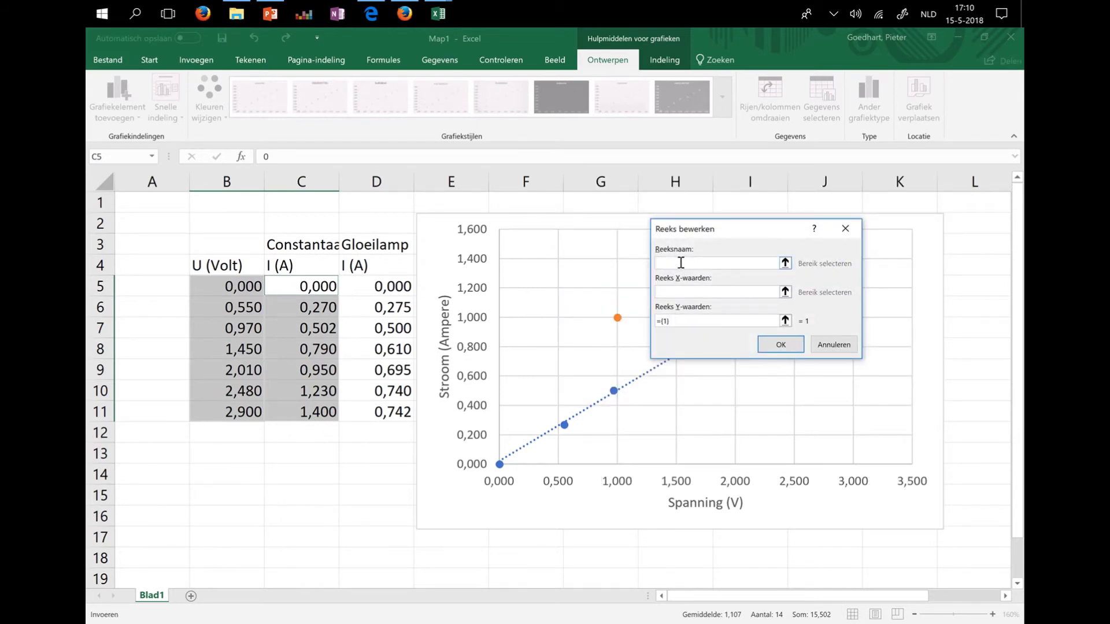
Name the new series Gloeilamp and set its X values to B5:B11.
{"action": "type", "text": "Gloeilam"}
{"action": "type", "text": "p"}
{"action": "left_click", "coordinate": [703, 293]}
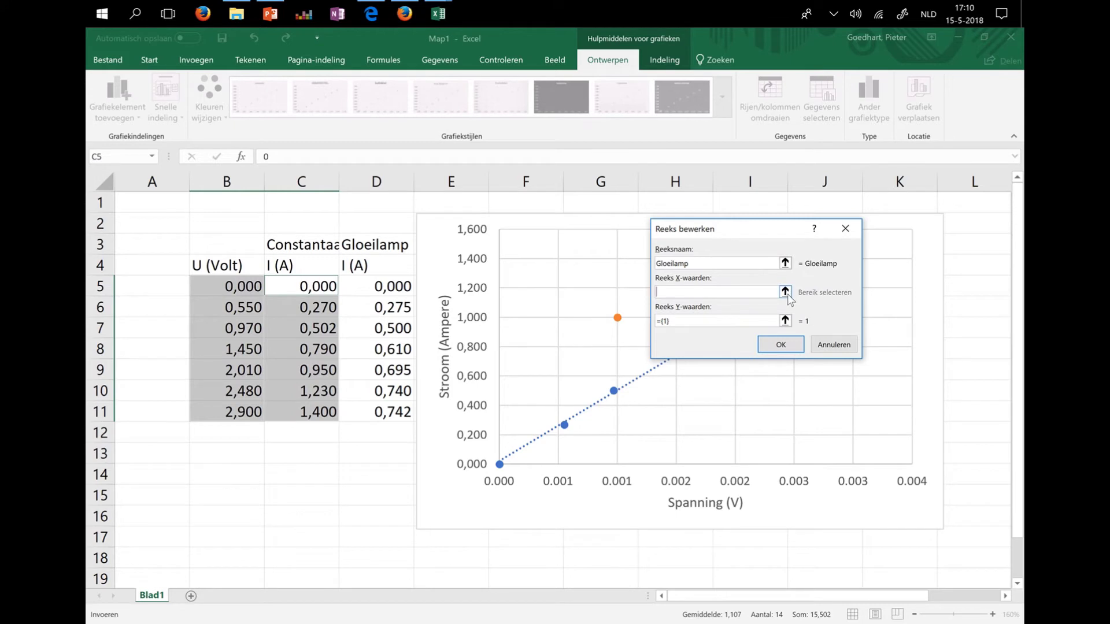
{"action": "left_click", "coordinate": [785, 292]}
{"action": "left_click_drag", "start_coordinate": [217, 285], "coordinate": [220, 405]}
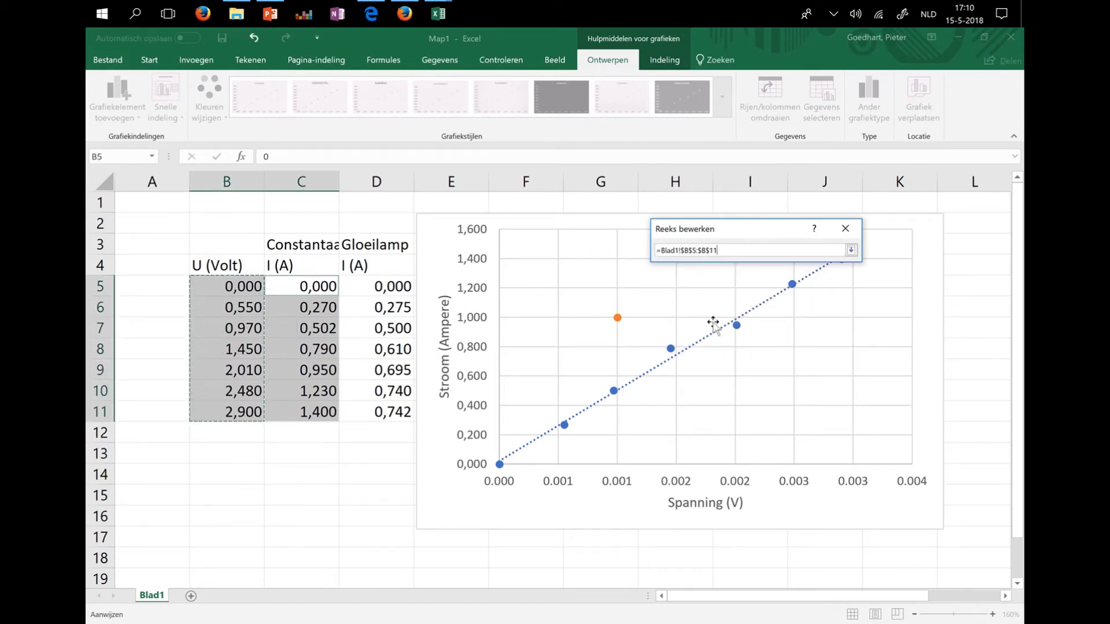
{"action": "left_click", "coordinate": [851, 250]}
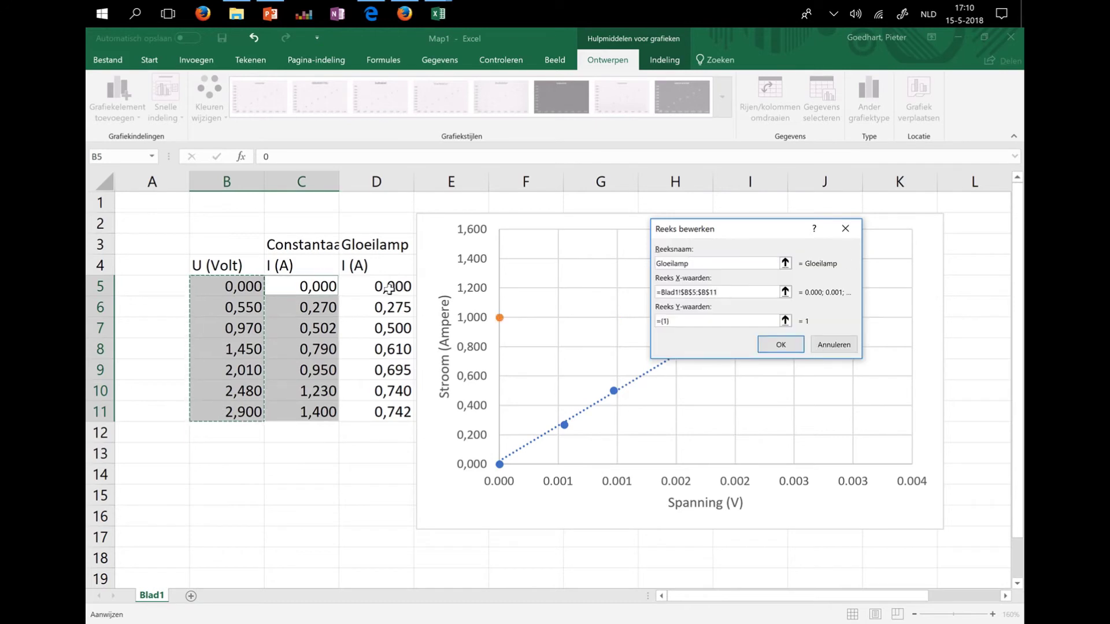
{"action": "left_click_drag", "start_coordinate": [385, 287], "coordinate": [381, 412]}
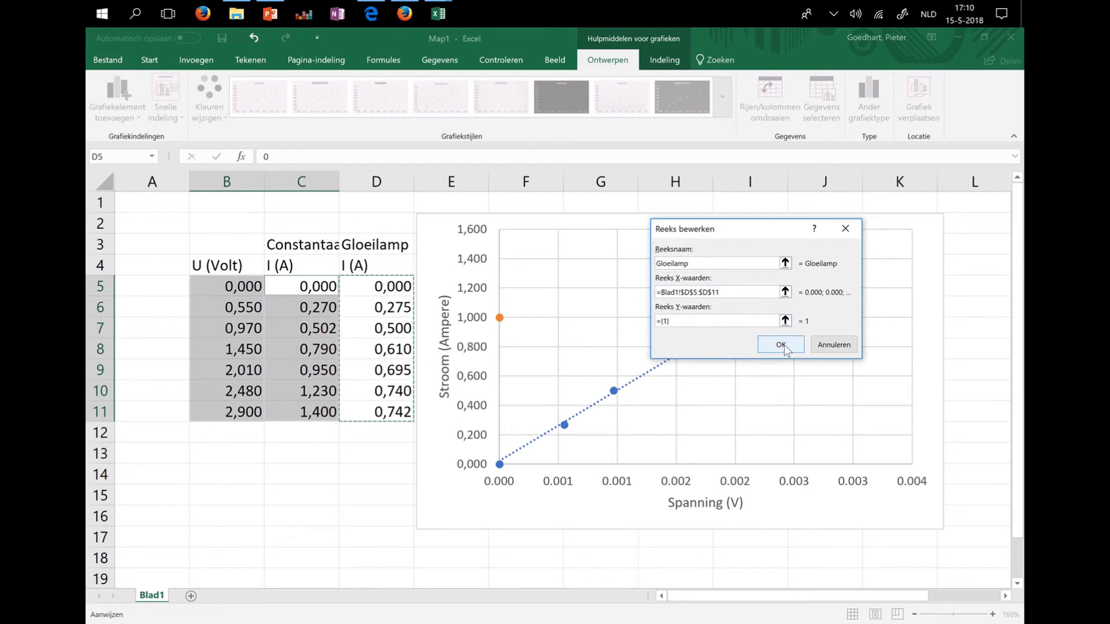
{"action": "left_click", "coordinate": [786, 292]}
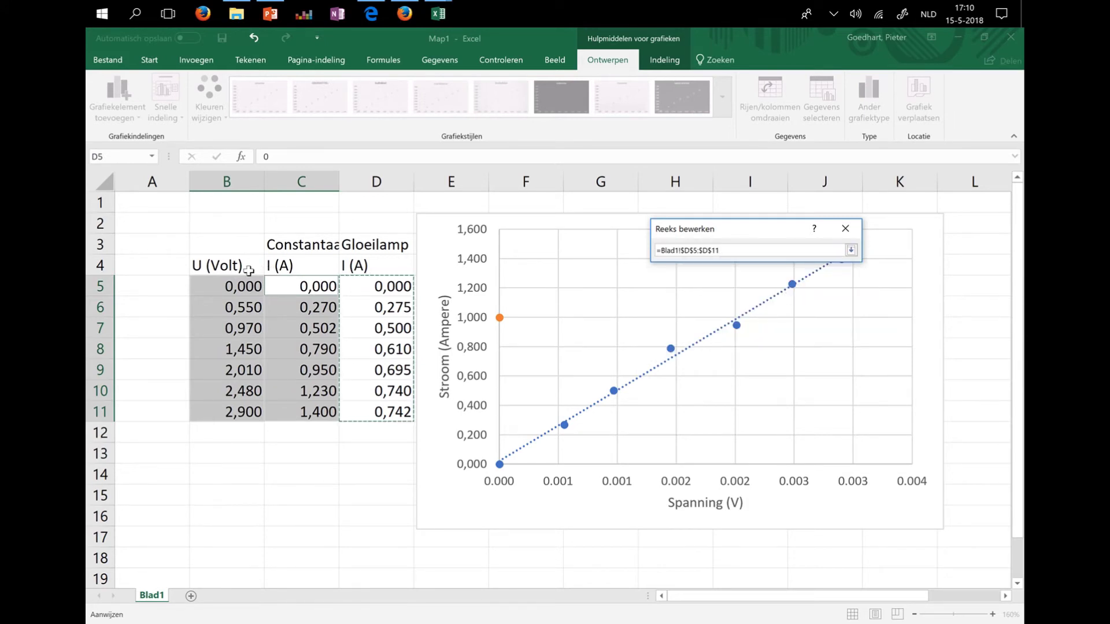
{"action": "left_click_drag", "start_coordinate": [229, 286], "coordinate": [223, 415]}
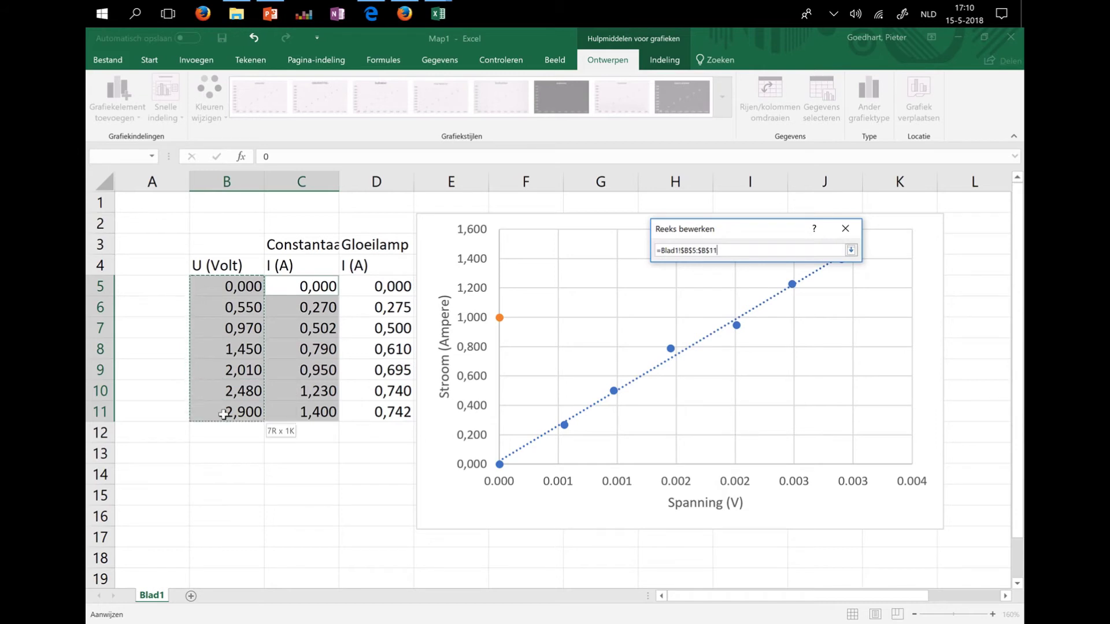
{"action": "left_click", "coordinate": [851, 250]}
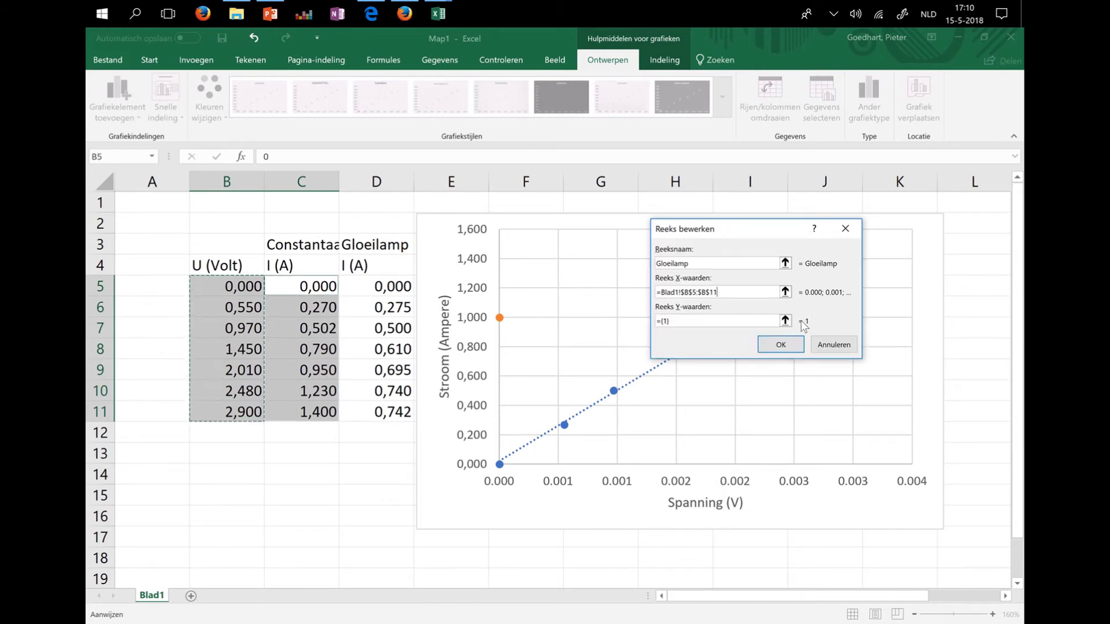
Set the Gloeilamp Y values to D5:D11 and confirm the data source settings.
{"action": "left_click", "coordinate": [788, 322]}
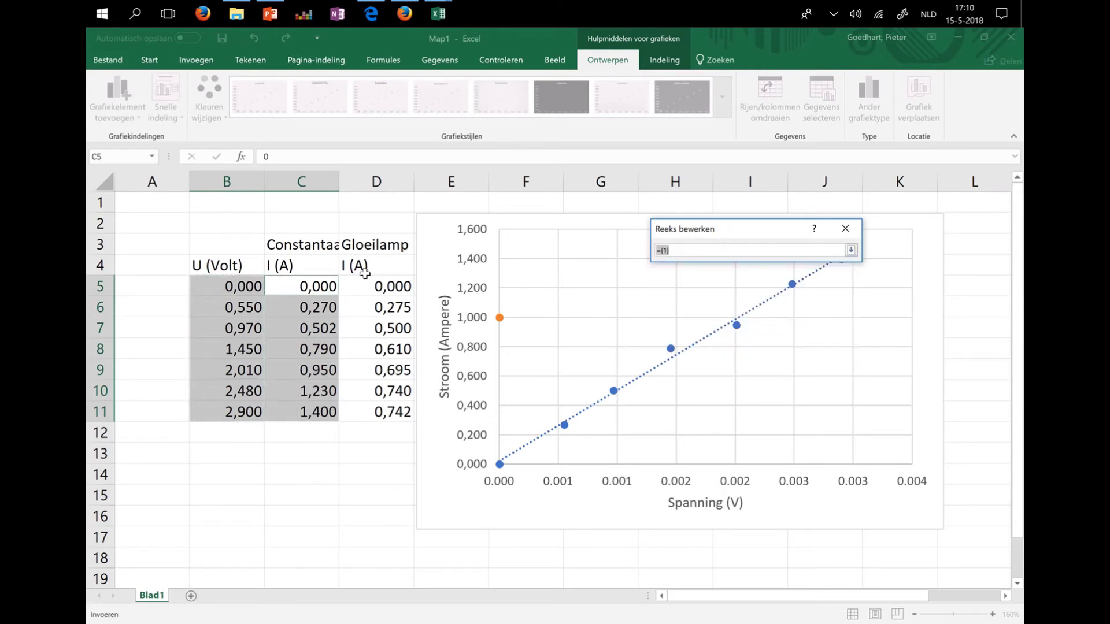
{"action": "mouse_move", "coordinate": [373, 286]}
{"action": "left_mouse_down"}
{"action": "mouse_move", "coordinate": [372, 426]}
{"action": "mouse_move", "coordinate": [375, 414]}
{"action": "left_mouse_up"}
{"action": "left_click", "coordinate": [851, 251]}
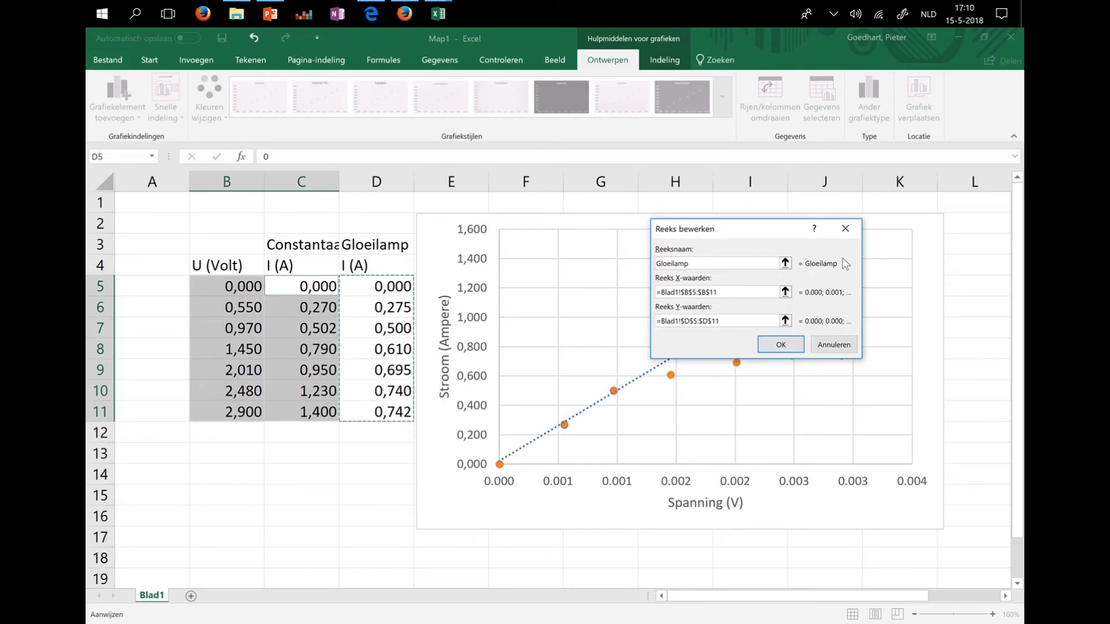
{"action": "left_click", "coordinate": [780, 345]}
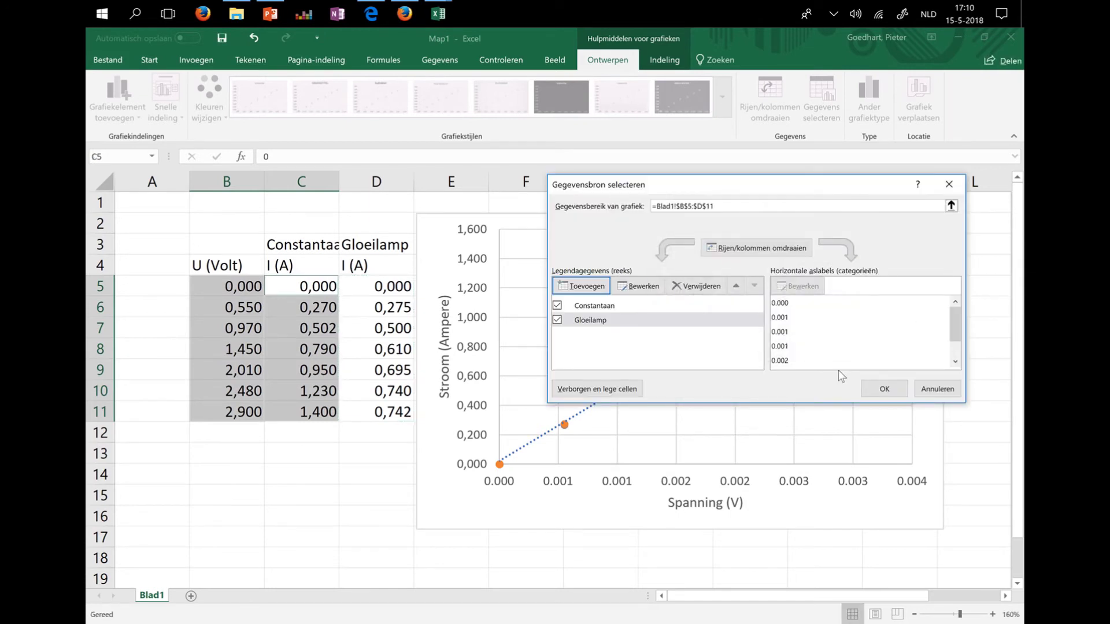
{"action": "left_click", "coordinate": [882, 389]}
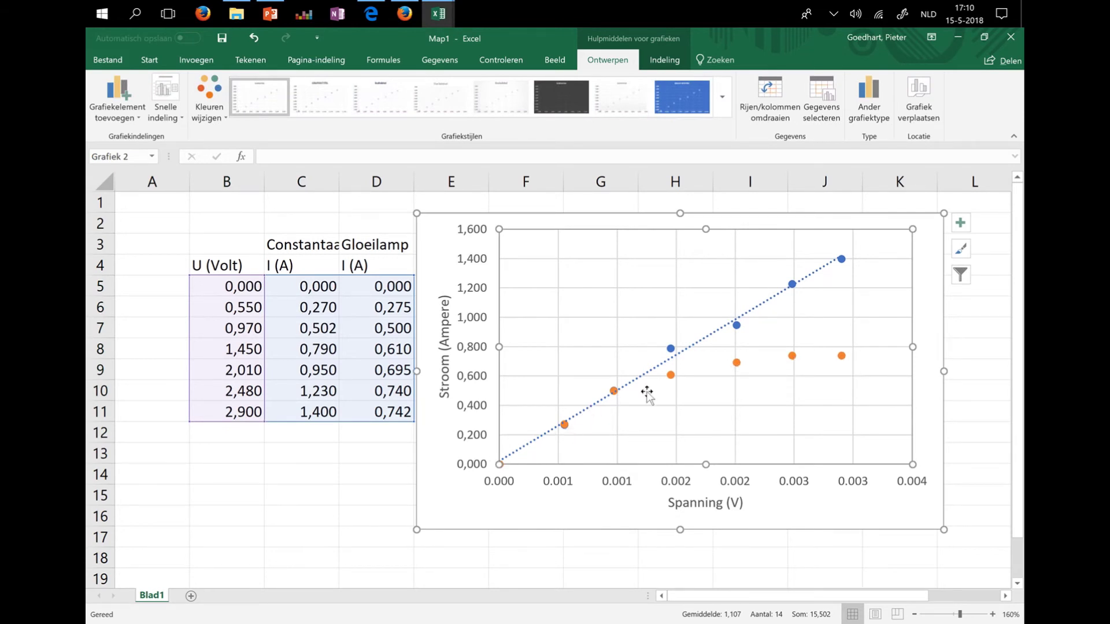
Move the chart left over columns A–H and try polynomial and logarithmic Gloeilamp trendlines.
{"action": "left_click_drag", "start_coordinate": [933, 315], "coordinate": [645, 309]}
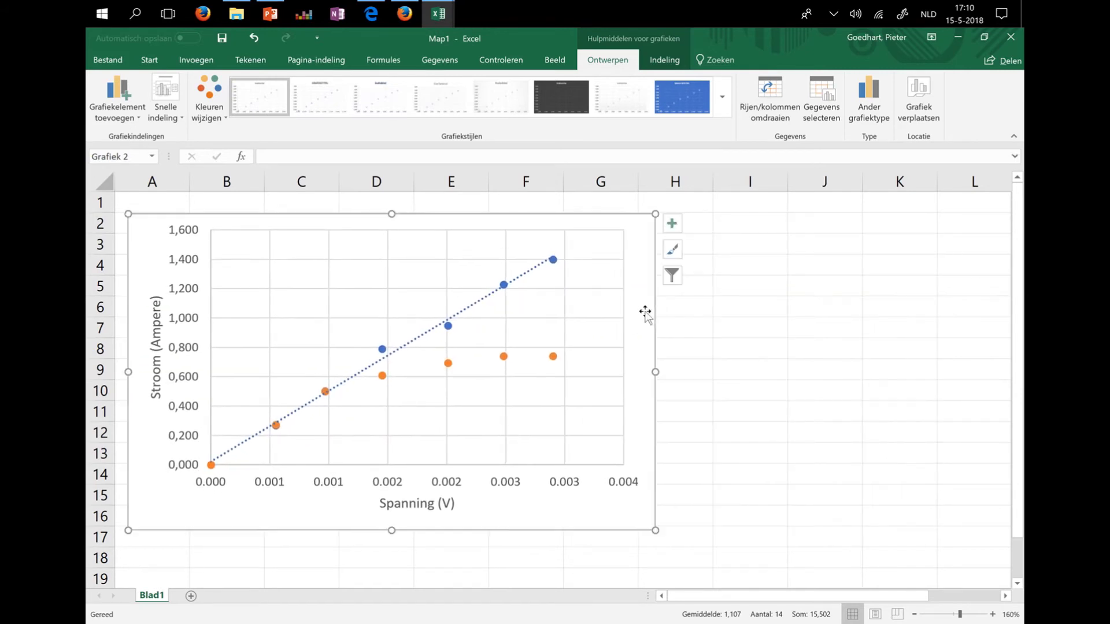
{"action": "left_click", "coordinate": [449, 365]}
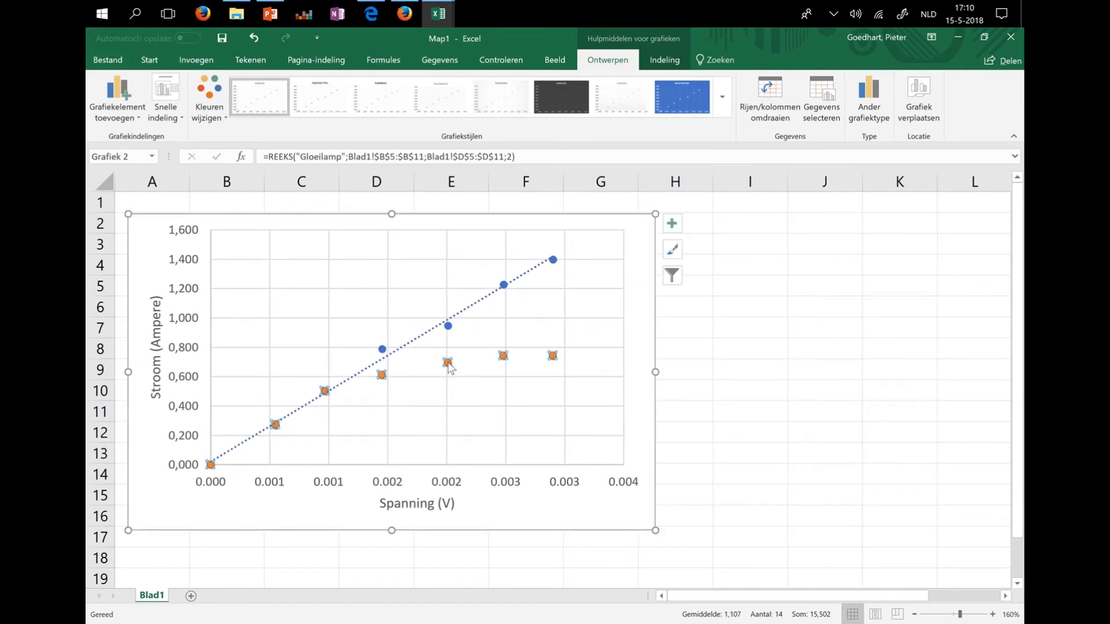
{"action": "right_click", "coordinate": [451, 364]}
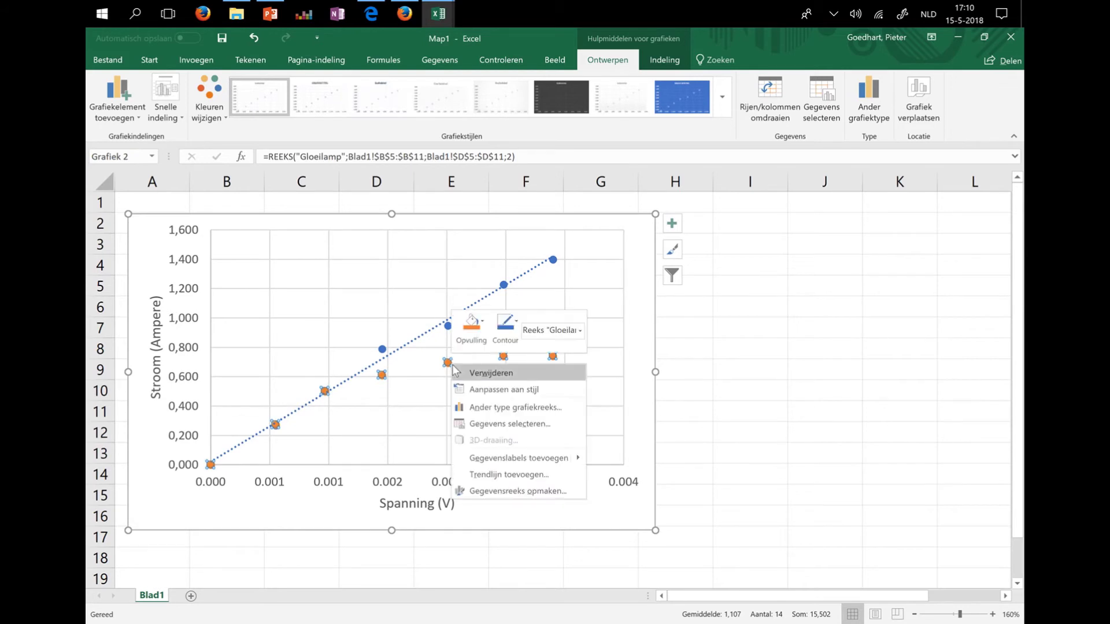
{"action": "left_click", "coordinate": [498, 469]}
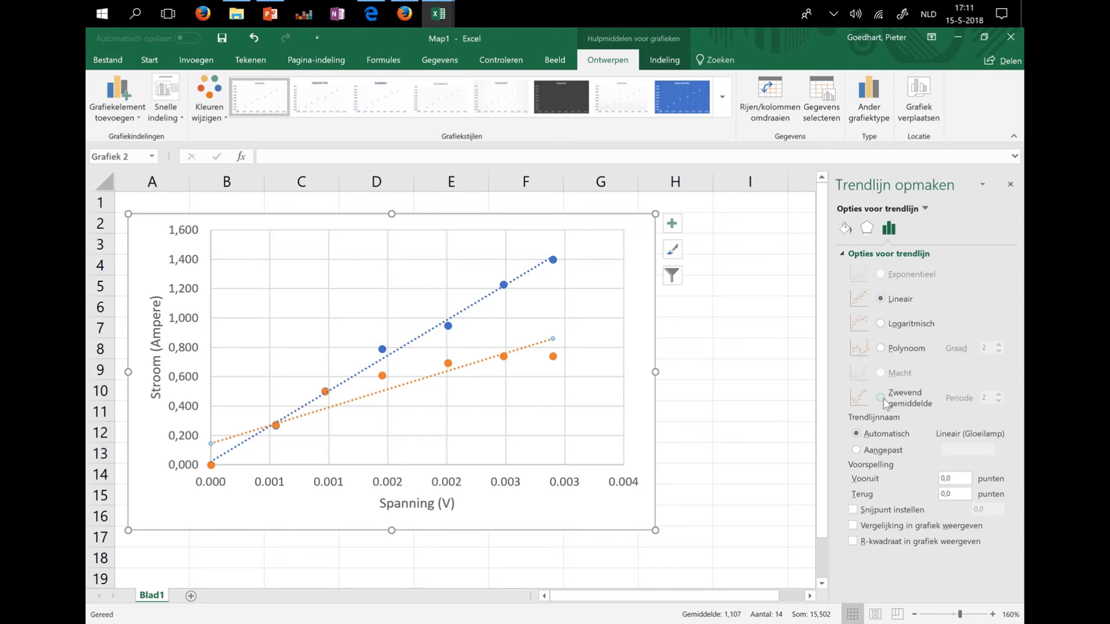
{"action": "left_click", "coordinate": [880, 349]}
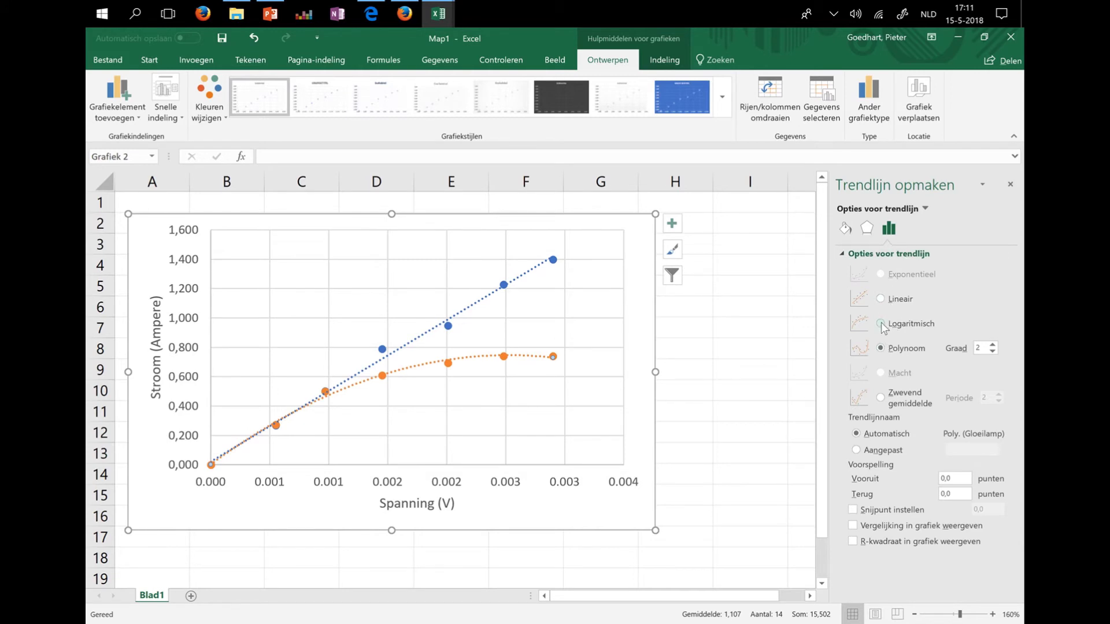
{"action": "left_click", "coordinate": [881, 324]}
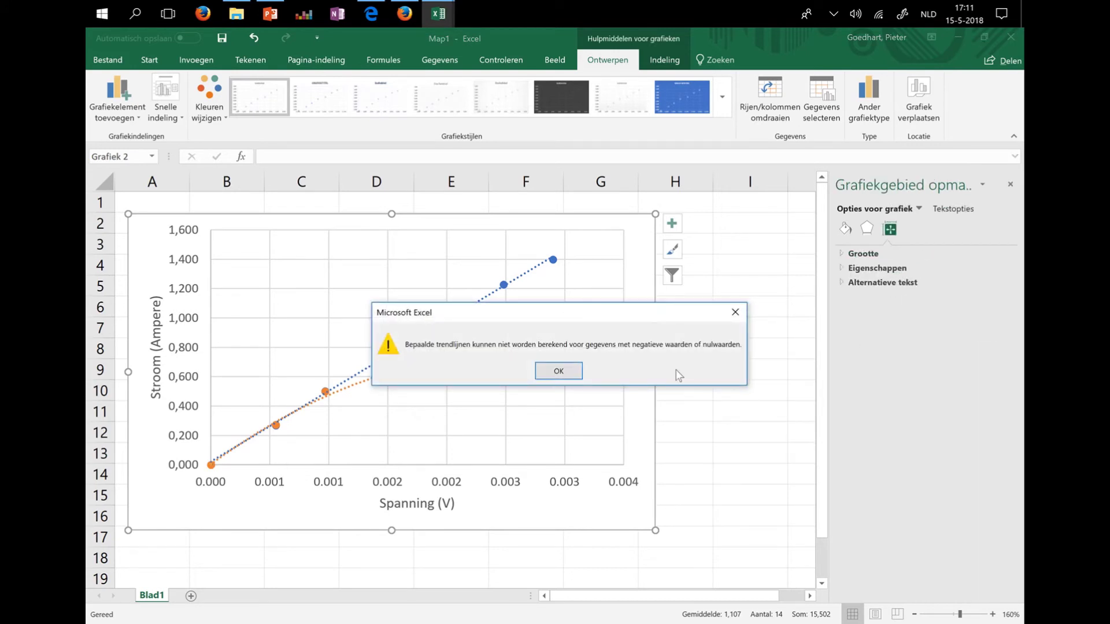
{"action": "left_click", "coordinate": [559, 371]}
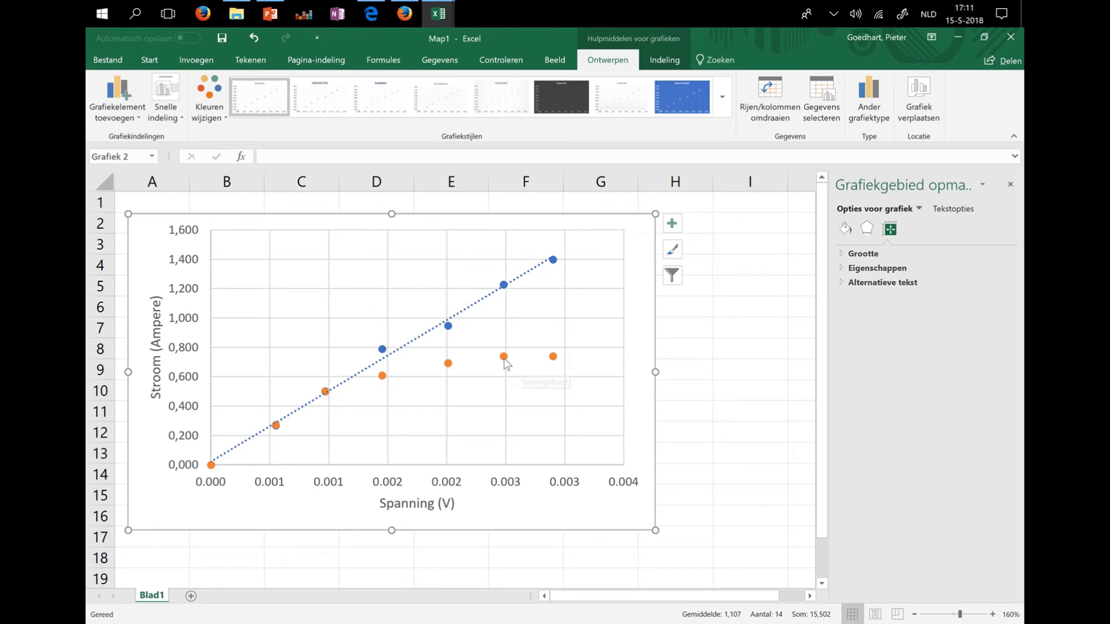
Add a second-order polynomial trendline to the orange Gloeilamp points.
{"action": "right_click", "coordinate": [504, 357]}
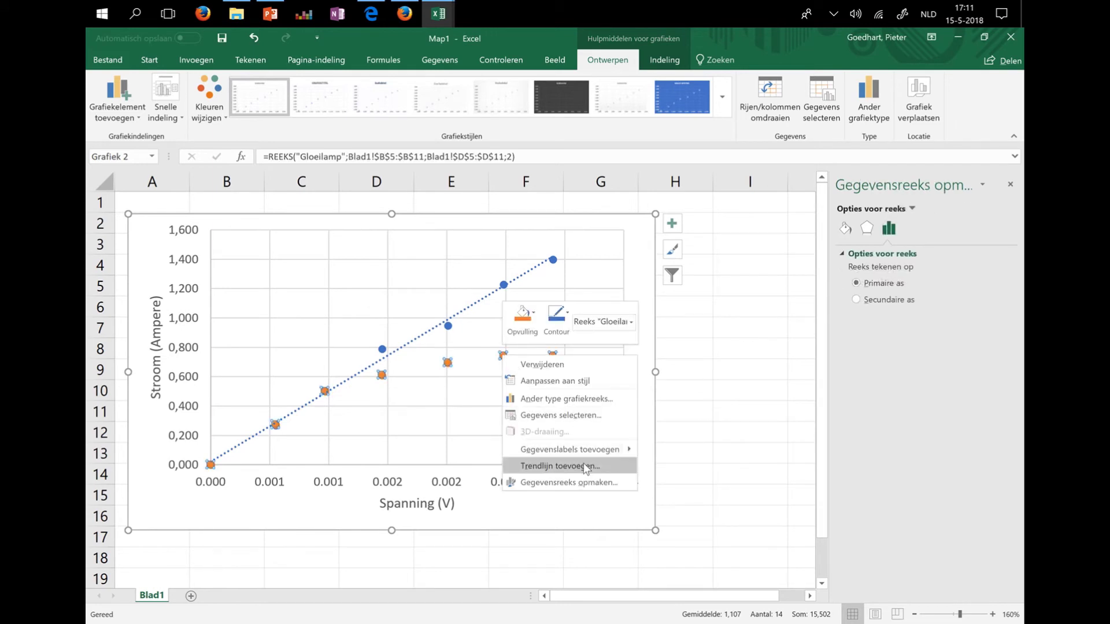
{"action": "left_click", "coordinate": [587, 468]}
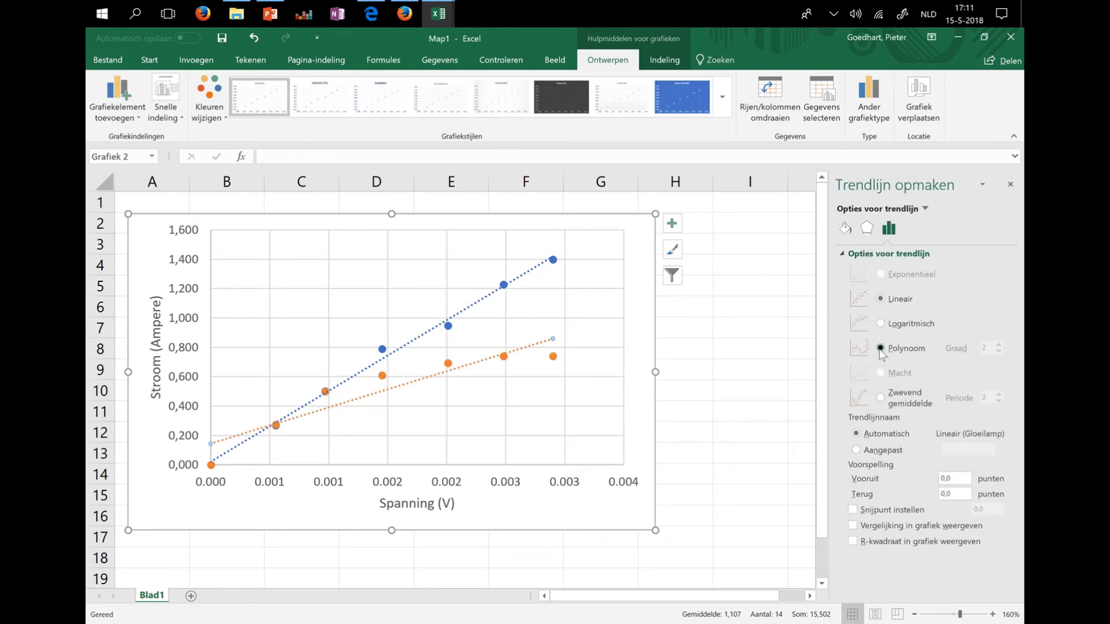
{"action": "left_click", "coordinate": [881, 349]}
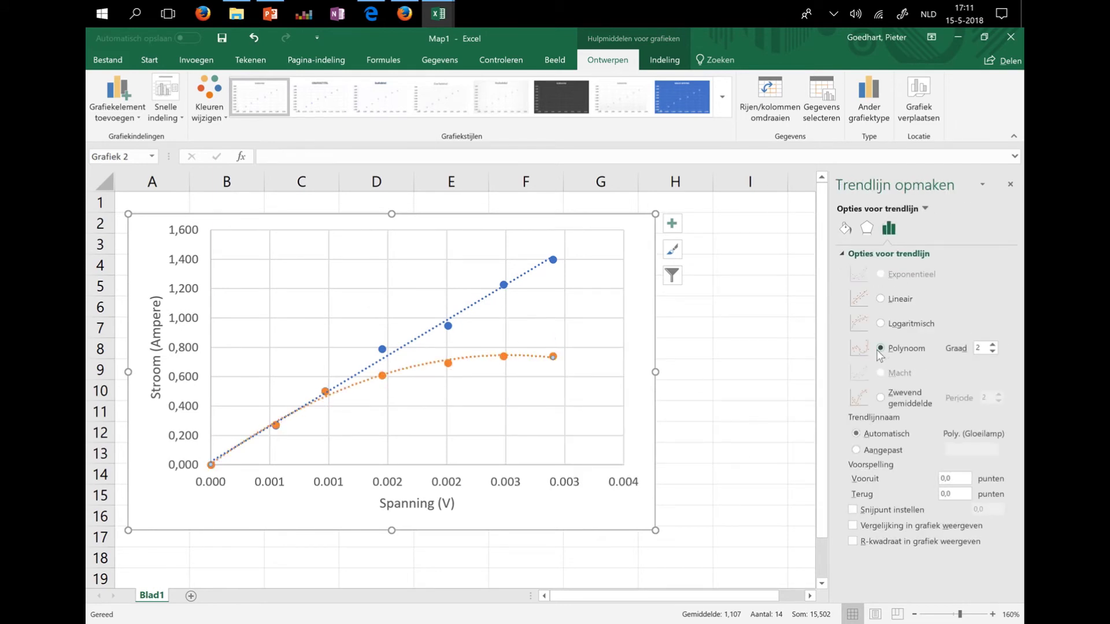
{"action": "left_click", "coordinate": [742, 377]}
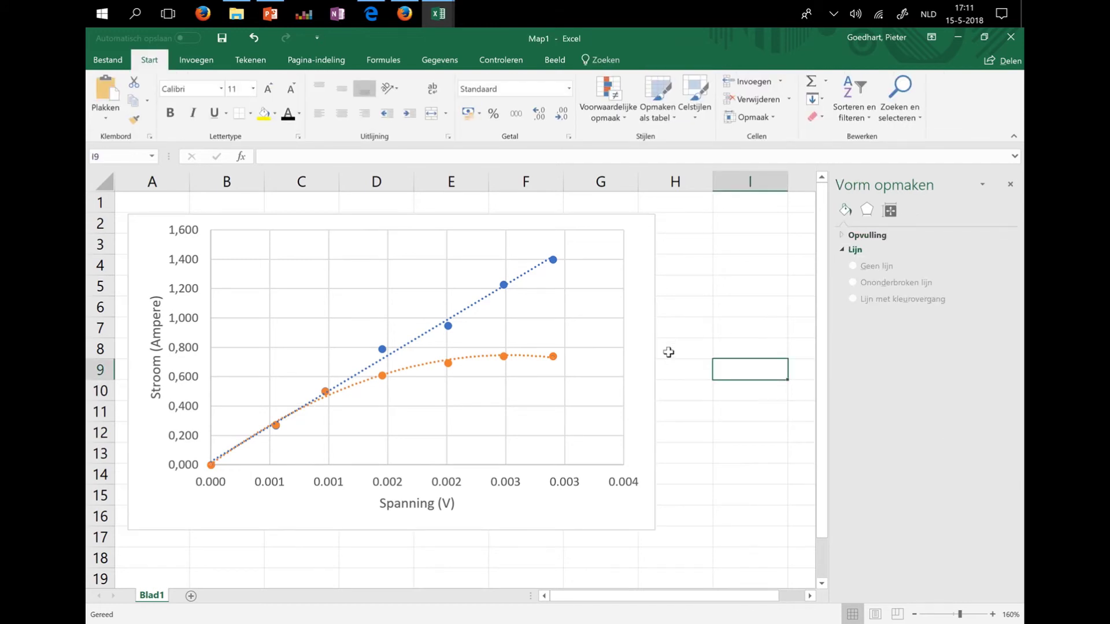
Nudge the chart right, narrow it slightly, and move it a little lower.
{"action": "left_click", "coordinate": [644, 354]}
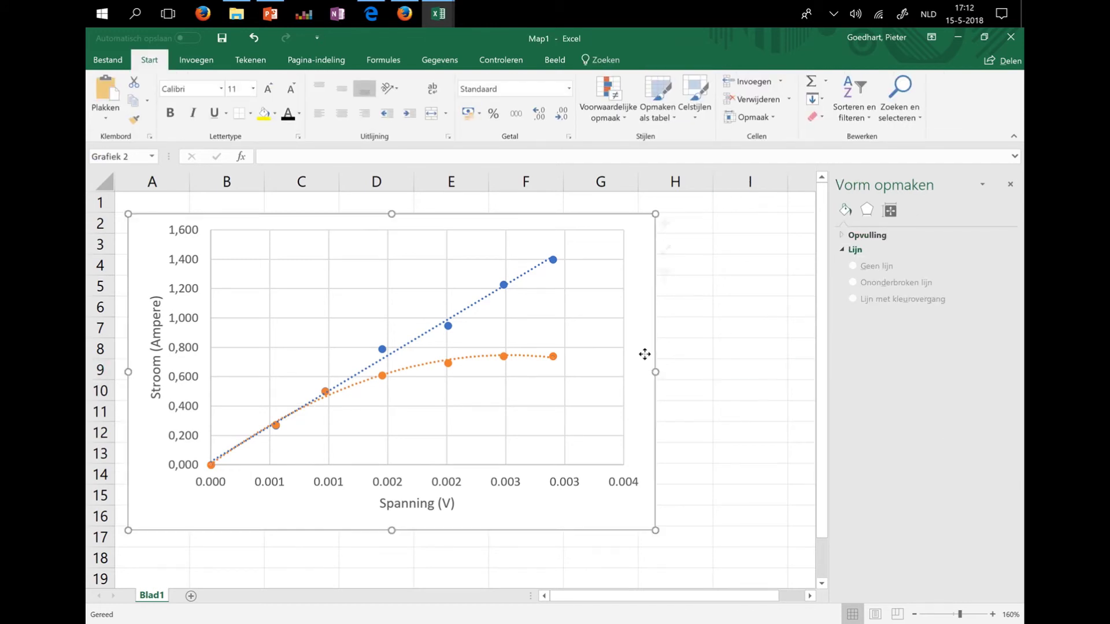
{"action": "left_click_drag", "start_coordinate": [645, 354], "coordinate": [742, 359]}
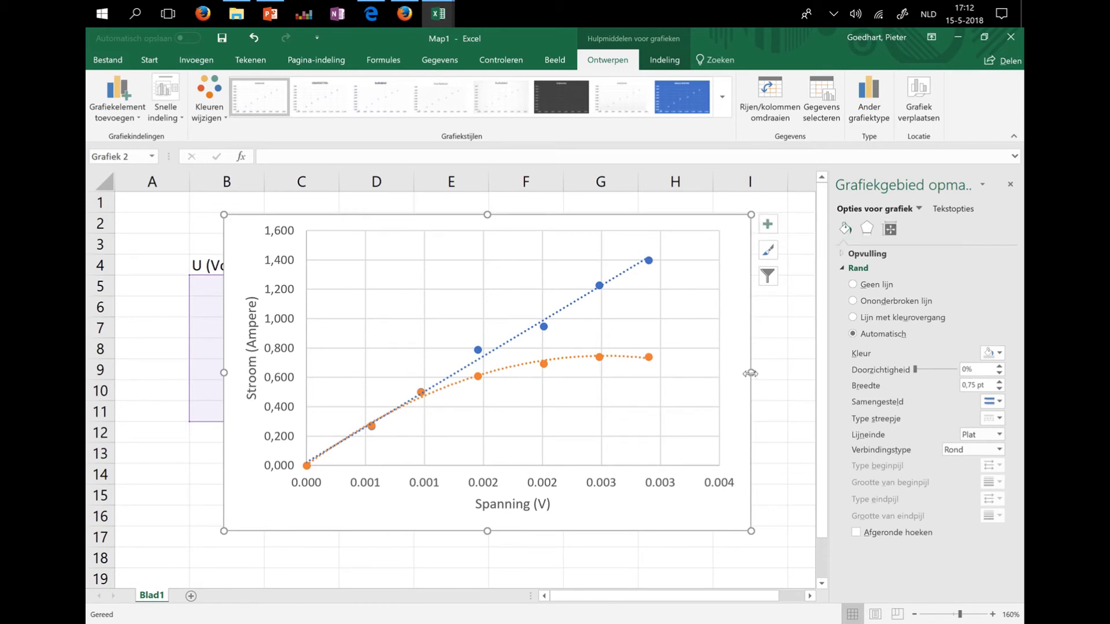
{"action": "left_click_drag", "start_coordinate": [750, 373], "coordinate": [726, 373]}
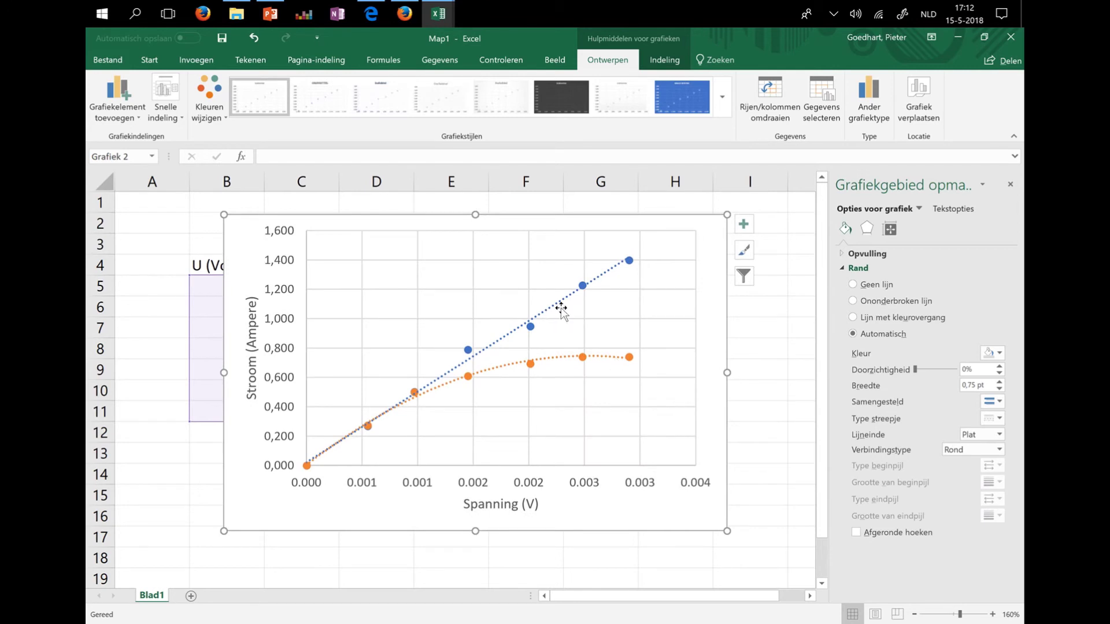
{"action": "left_click_drag", "start_coordinate": [577, 226], "coordinate": [566, 272]}
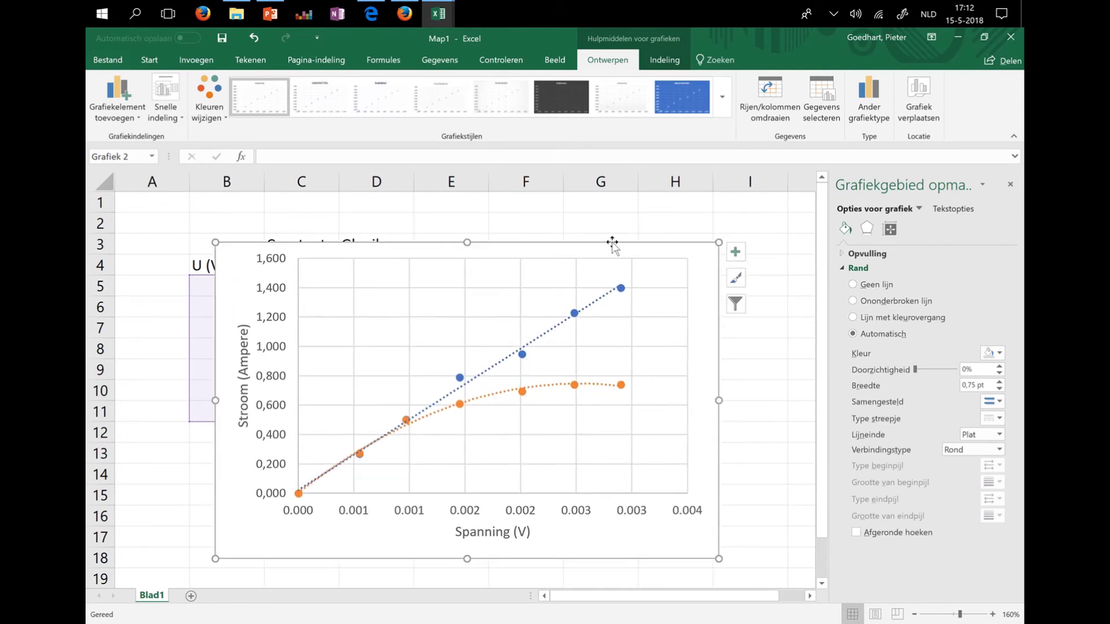
Add a legend to the chart via the chart elements list.
{"action": "left_click", "coordinate": [736, 252]}
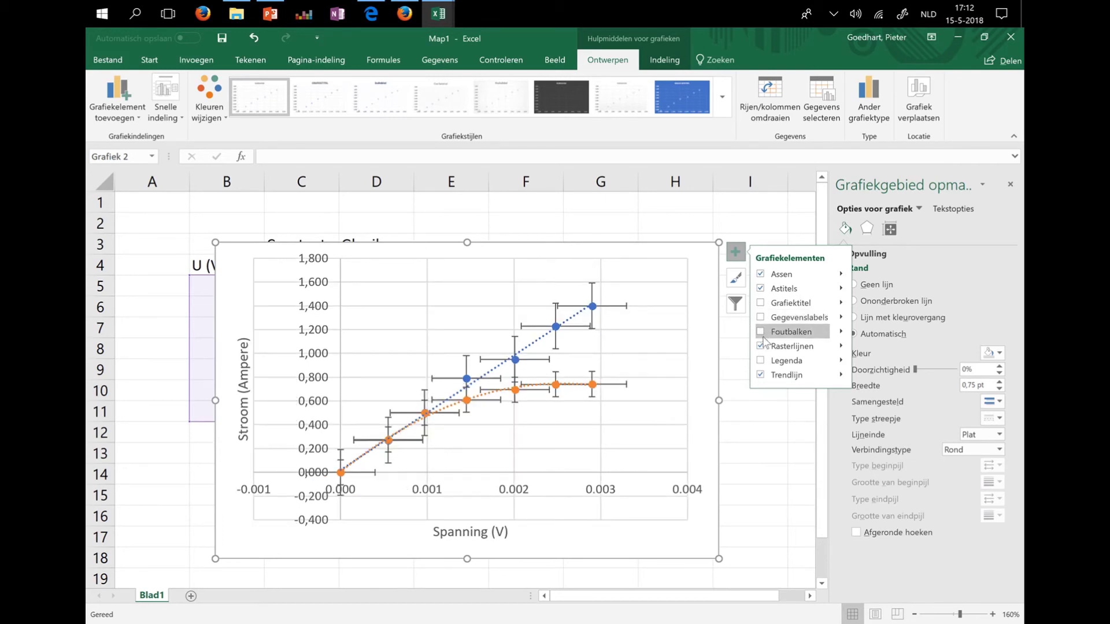
{"action": "left_click", "coordinate": [761, 361]}
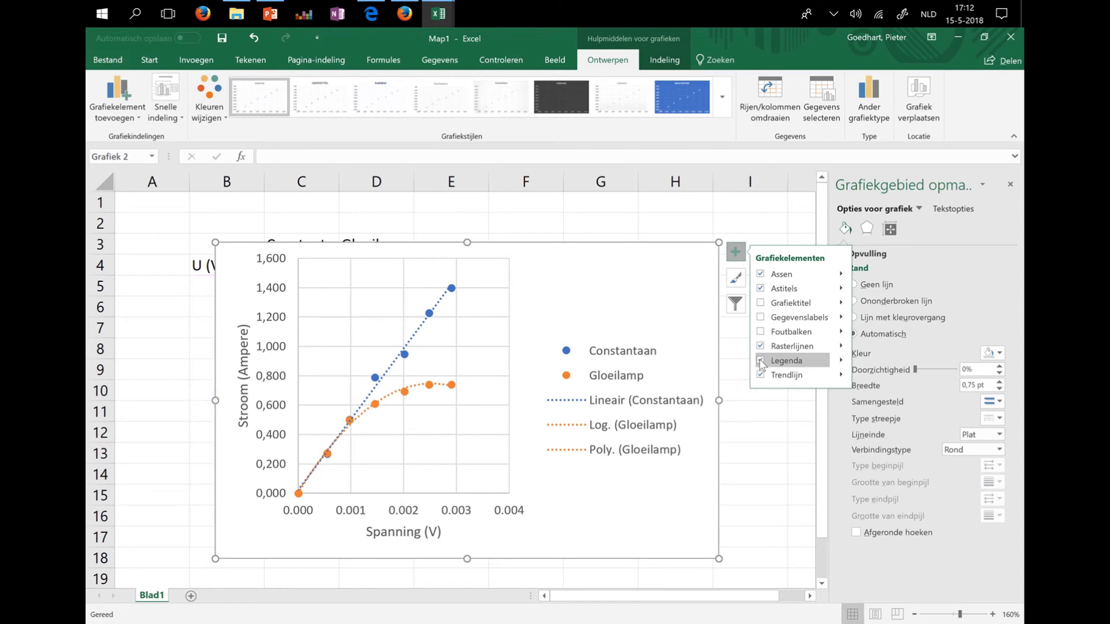
{"action": "left_click", "coordinate": [739, 459]}
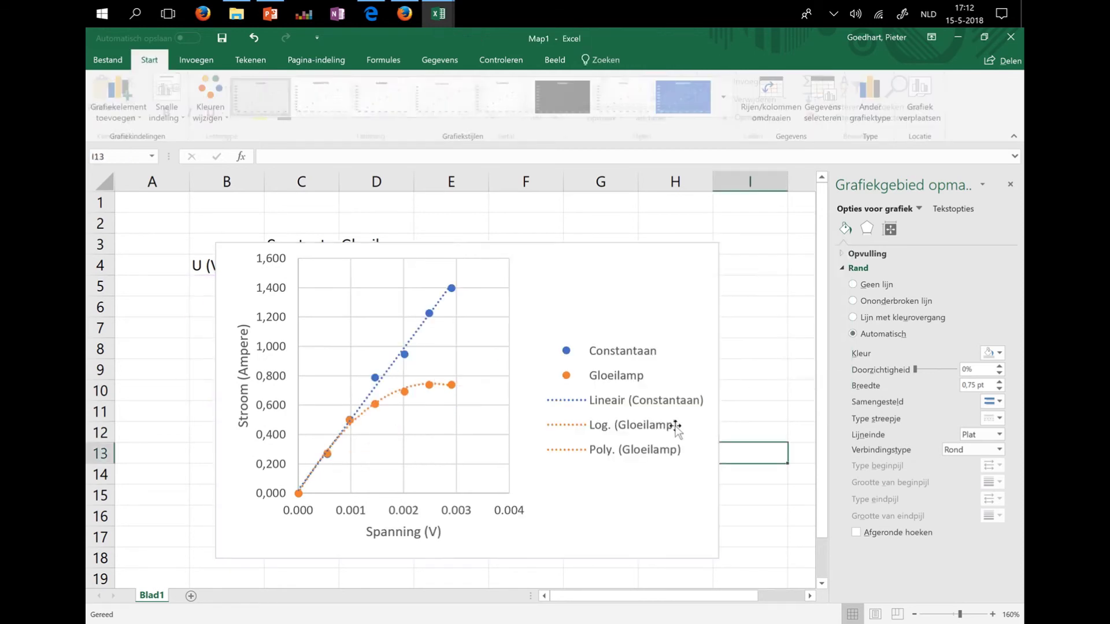
Delete the Lineair (Constantaan) legend entry, then undo the deletion.
{"action": "left_click", "coordinate": [651, 404]}
{"action": "left_click", "coordinate": [652, 405]}
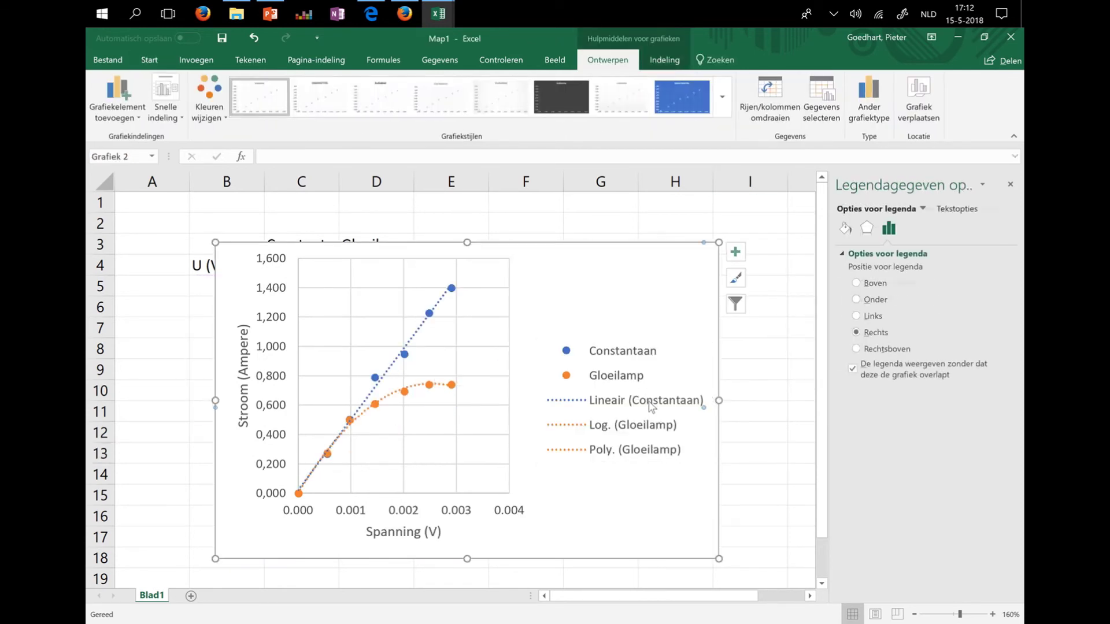
{"action": "key", "text": "Delete"}
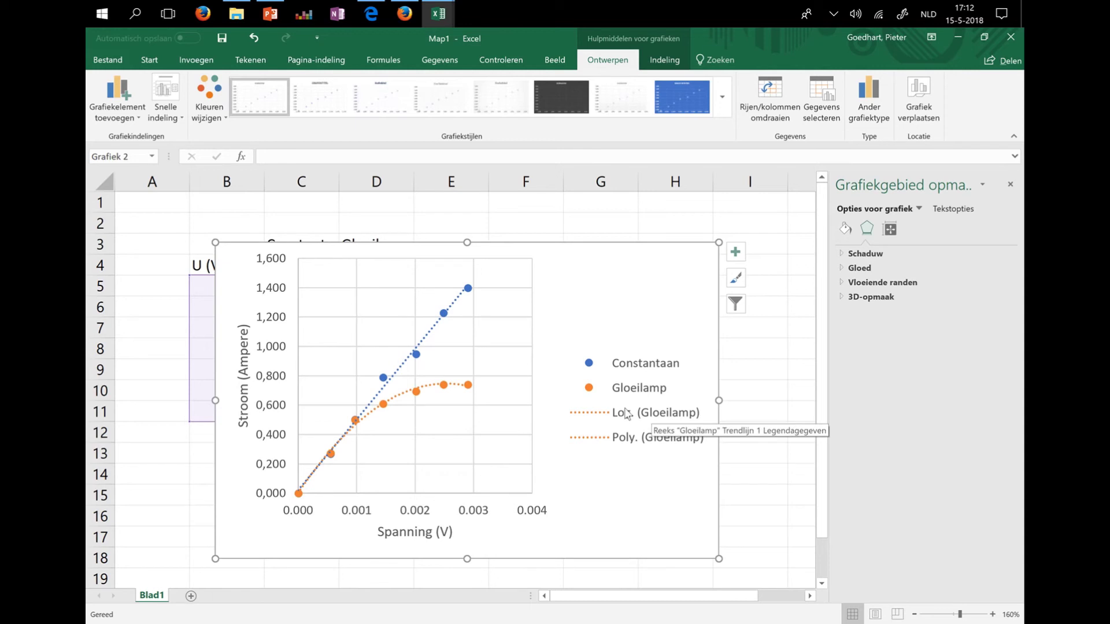
{"action": "key", "text": "ctrl+z"}
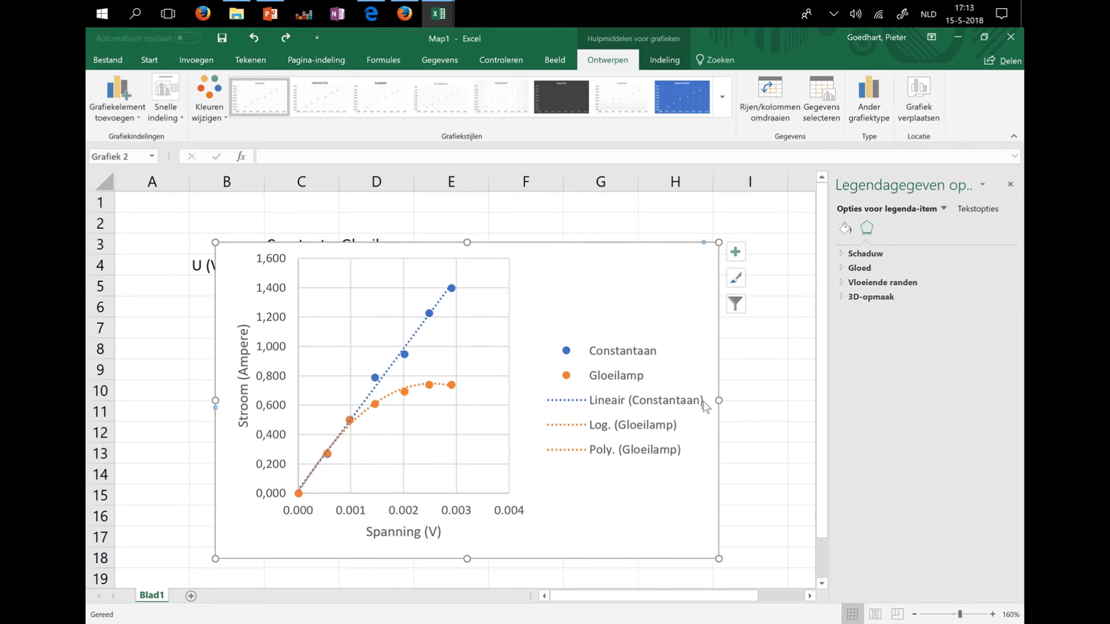
Delete the Lineair, Log. and Poly. trendline entries from the legend.
{"action": "key", "text": "Delete"}
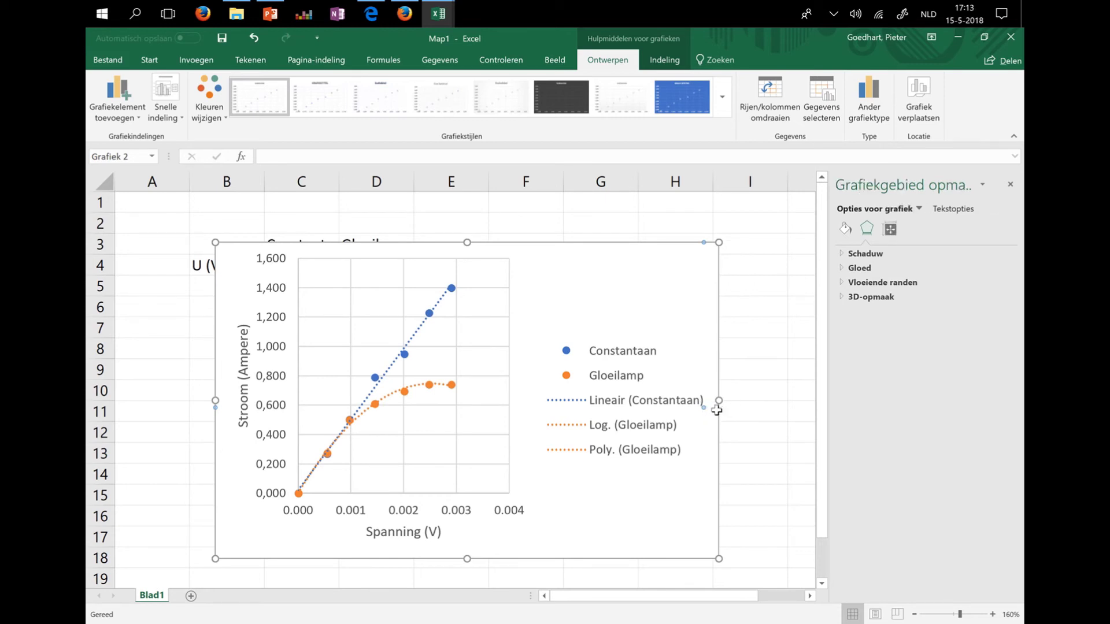
{"action": "scroll", "coordinate": [714, 402], "scroll_direction": "down", "scroll_amount": 1}
{"action": "left_click", "coordinate": [701, 354]}
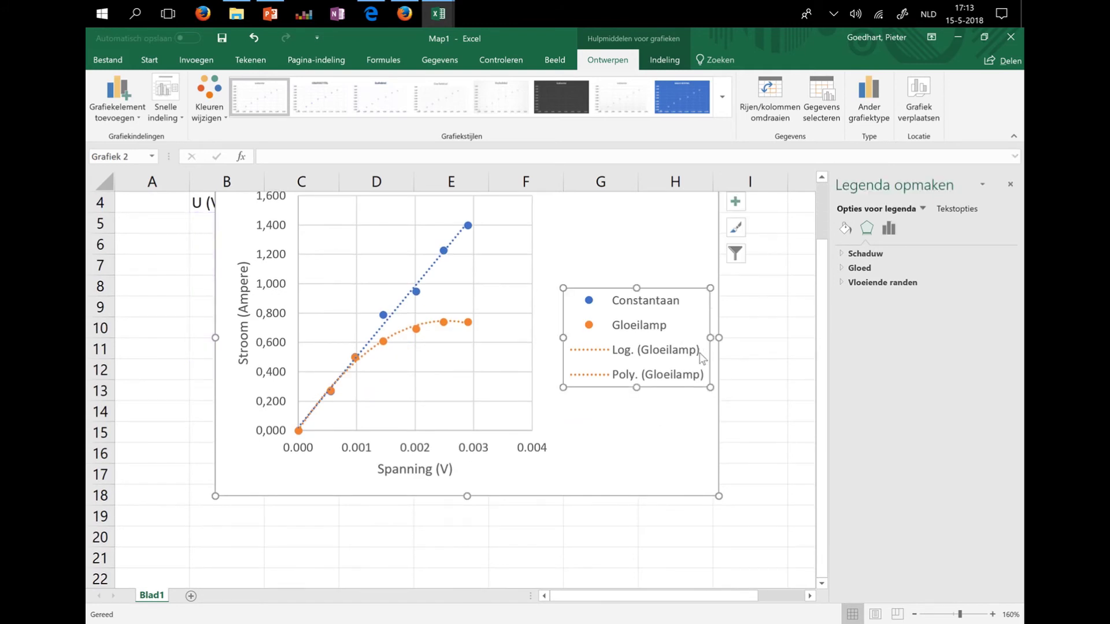
{"action": "left_click", "coordinate": [698, 355]}
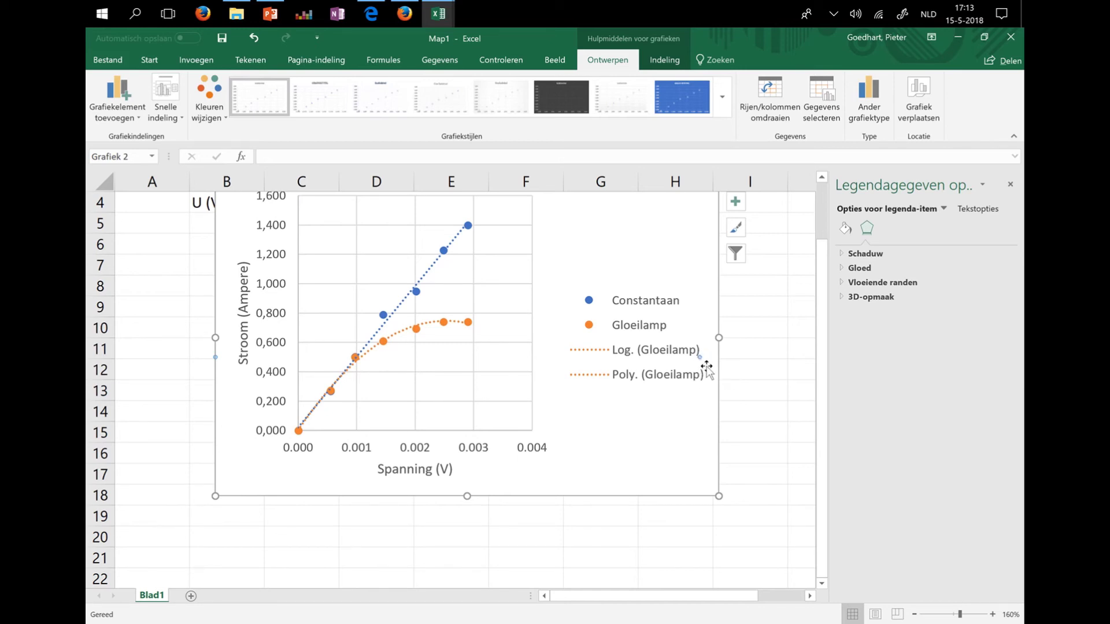
{"action": "left_click", "coordinate": [703, 365]}
{"action": "key", "text": "Delete"}
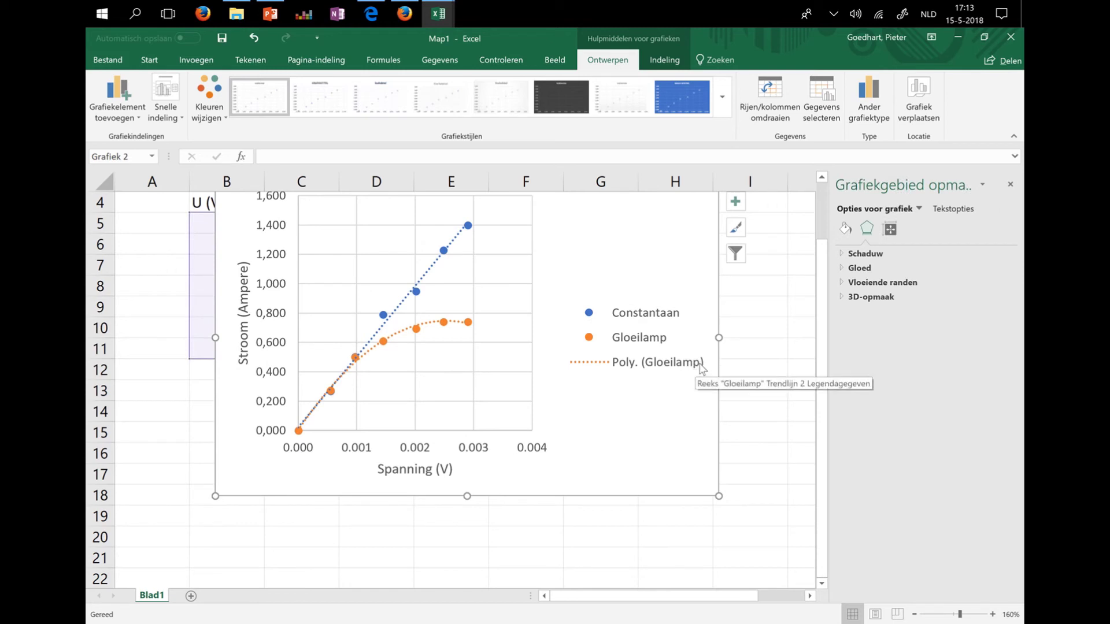
{"action": "left_click", "coordinate": [703, 365]}
{"action": "left_click", "coordinate": [703, 365]}
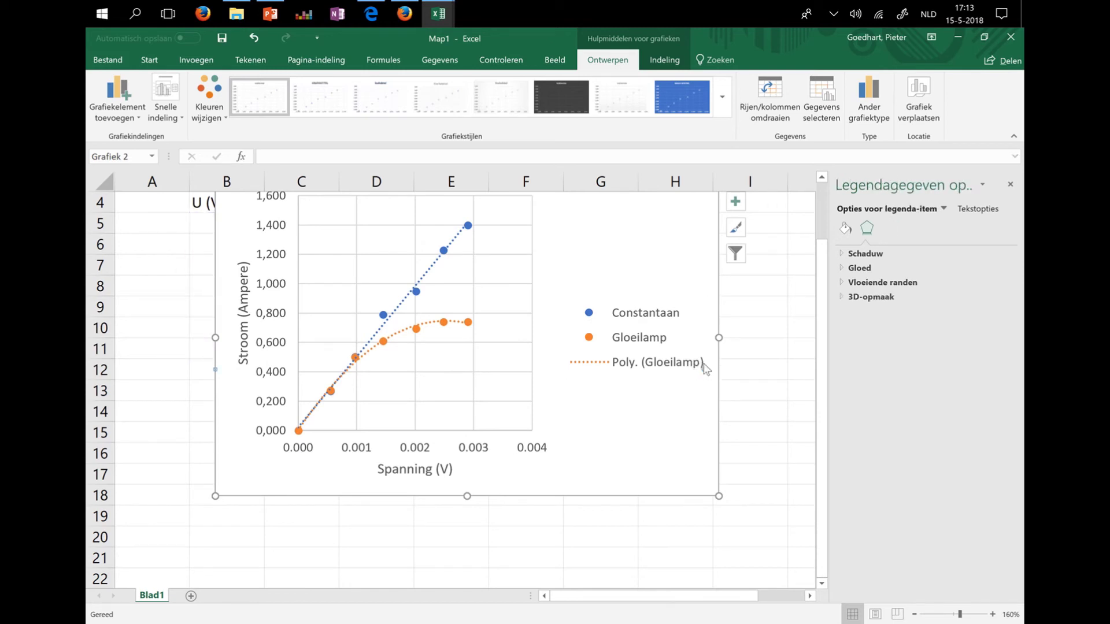
{"action": "key", "text": "Delete"}
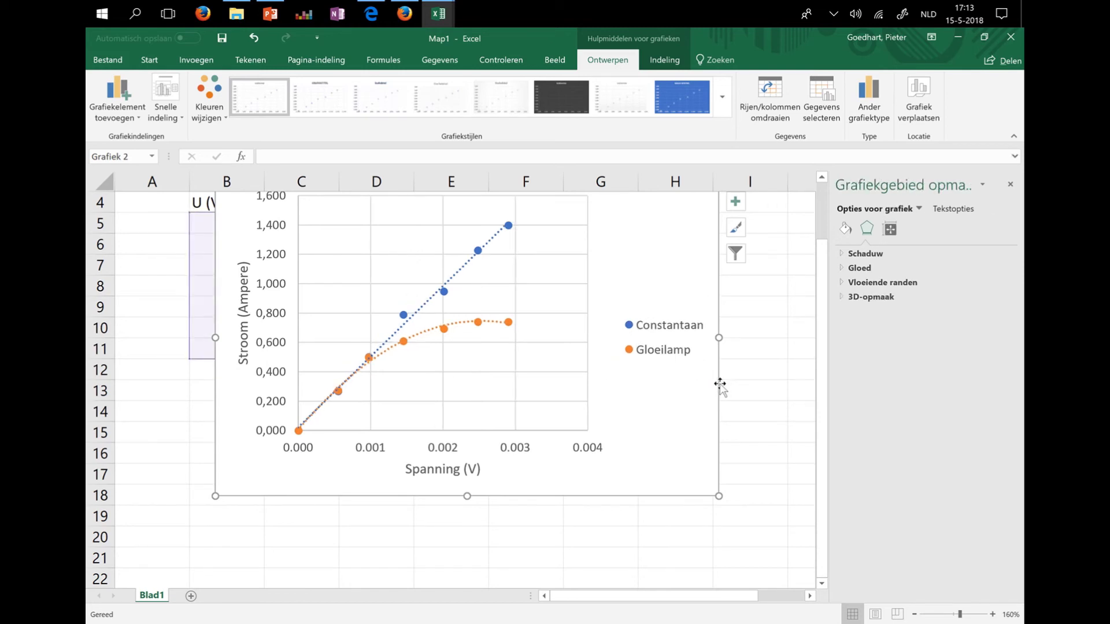
Move the legend into the plot's upper right and widen the plot area.
{"action": "left_click", "coordinate": [670, 364]}
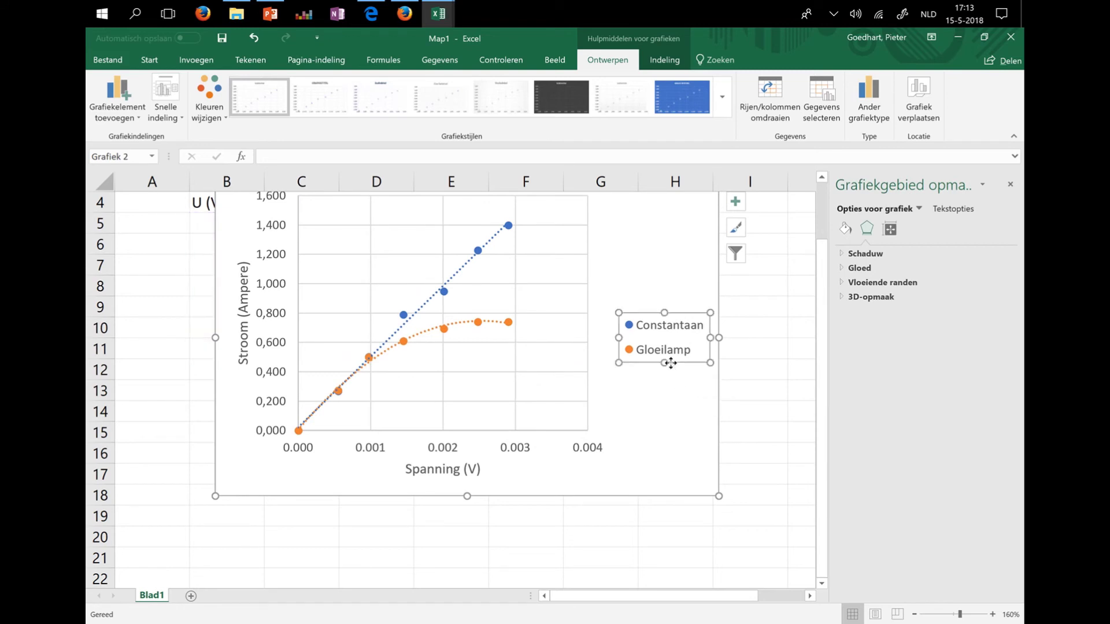
{"action": "mouse_move", "coordinate": [669, 366]}
{"action": "left_mouse_down"}
{"action": "mouse_move", "coordinate": [626, 352]}
{"action": "mouse_move", "coordinate": [646, 383]}
{"action": "left_mouse_up"}
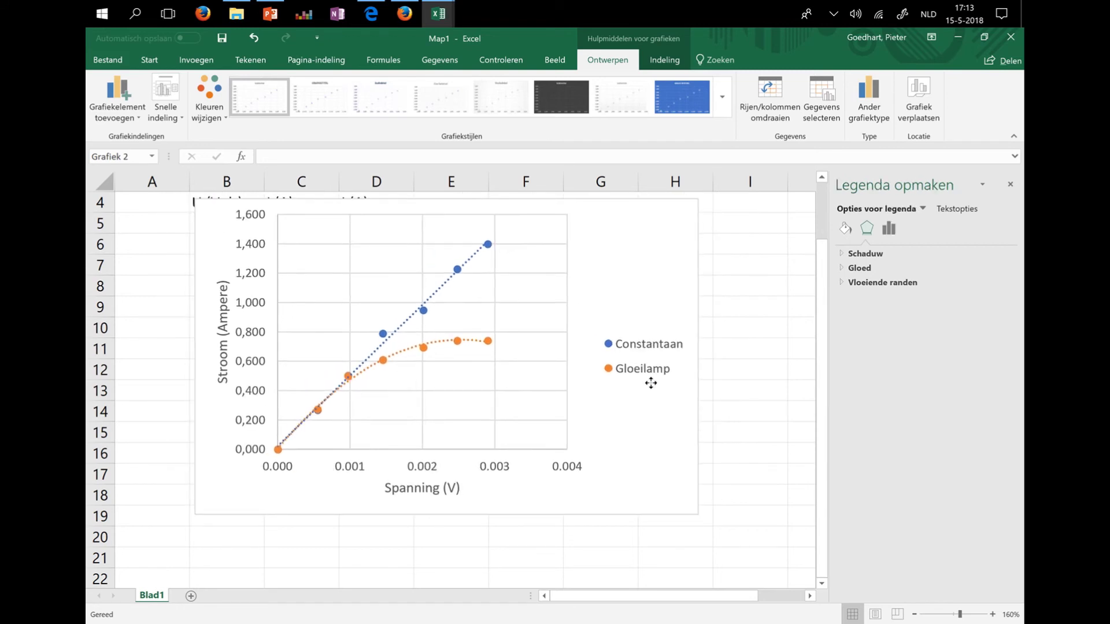
{"action": "left_click", "coordinate": [660, 376]}
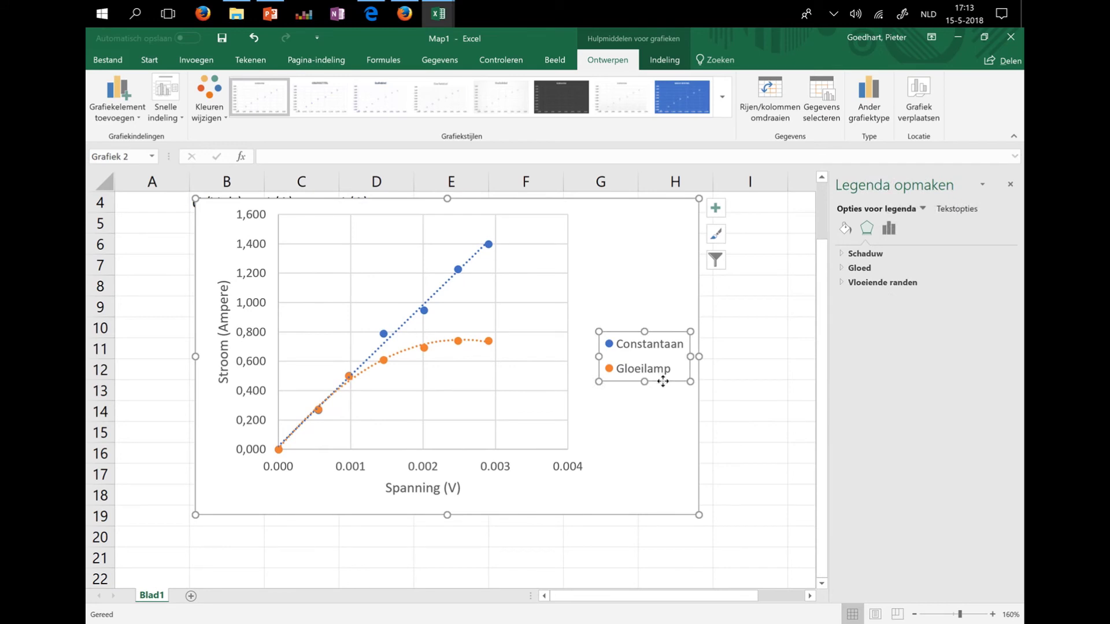
{"action": "left_click_drag", "start_coordinate": [661, 378], "coordinate": [610, 317]}
{"action": "left_click", "coordinate": [565, 368]}
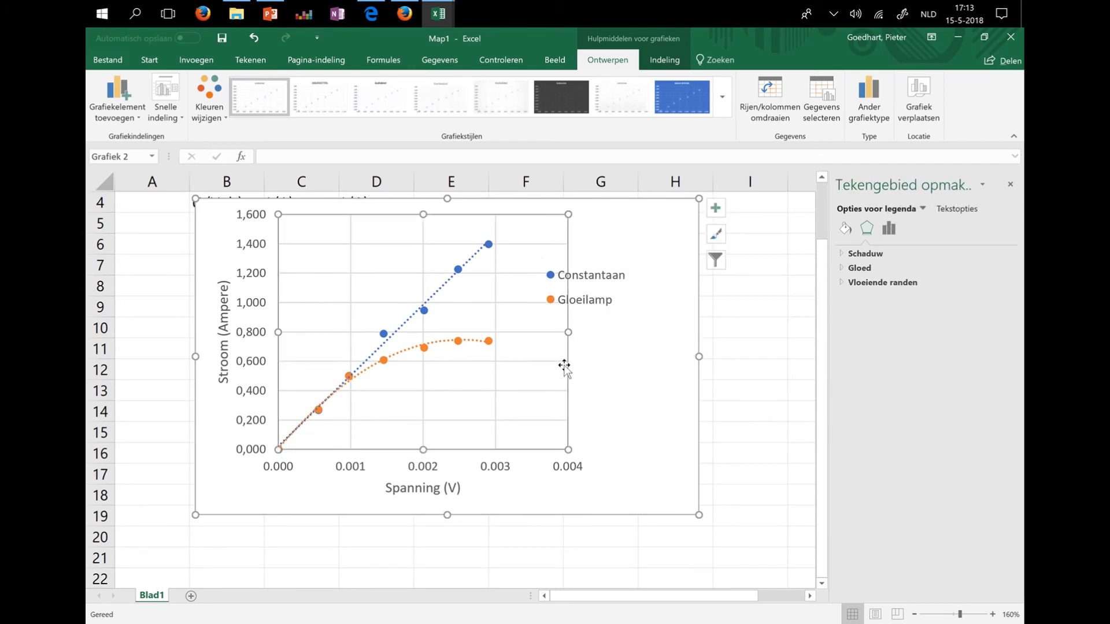
{"action": "left_click_drag", "start_coordinate": [577, 334], "coordinate": [674, 336]}
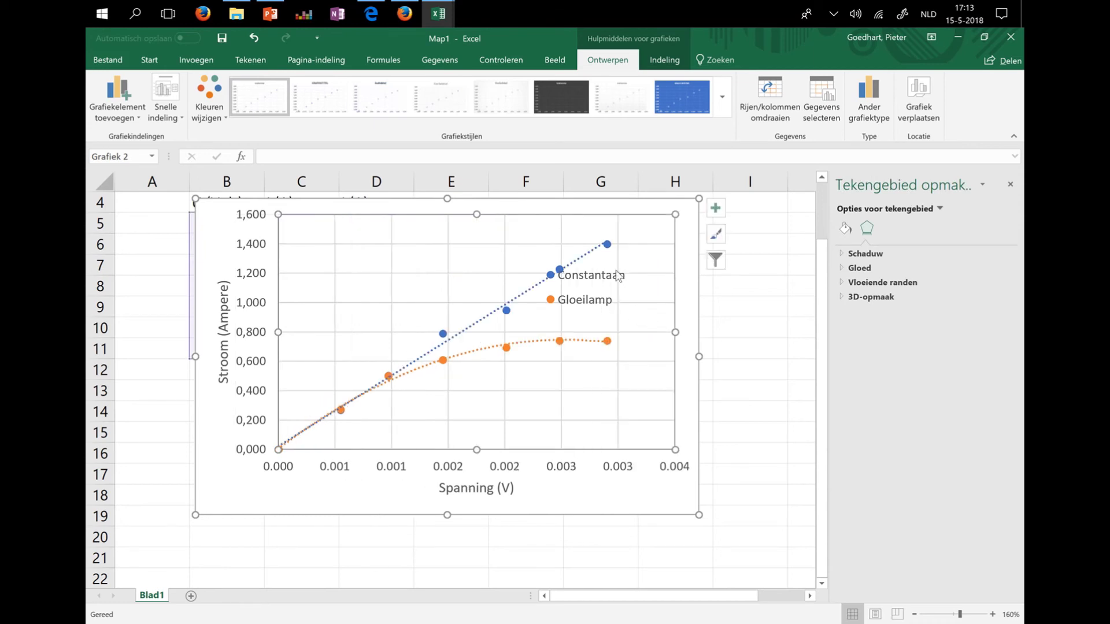
{"action": "left_click", "coordinate": [606, 298]}
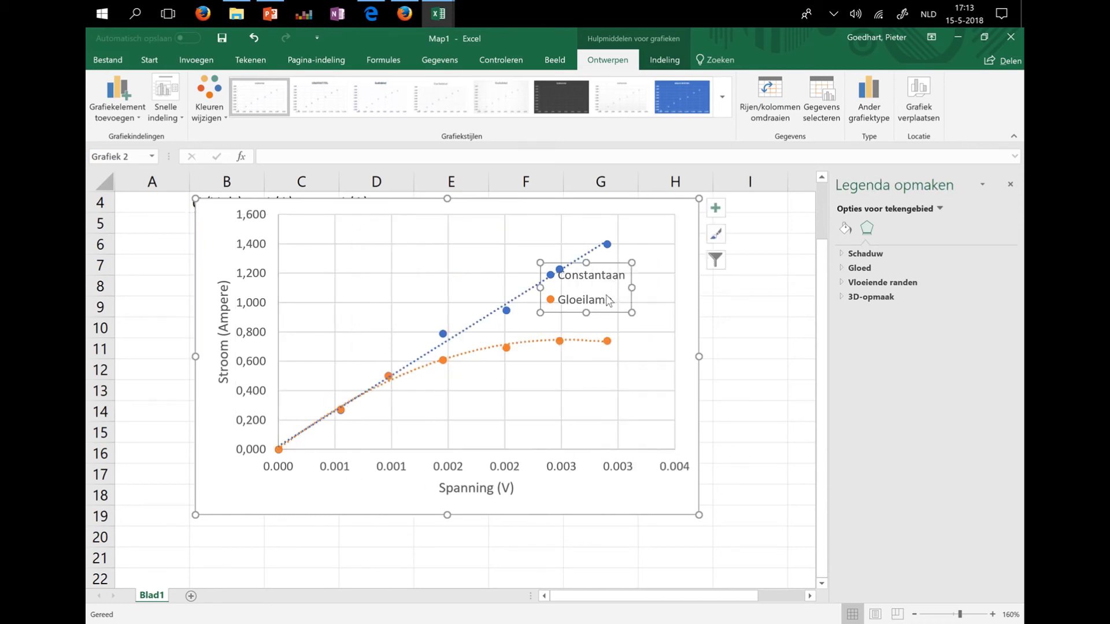
{"action": "left_click", "coordinate": [636, 305]}
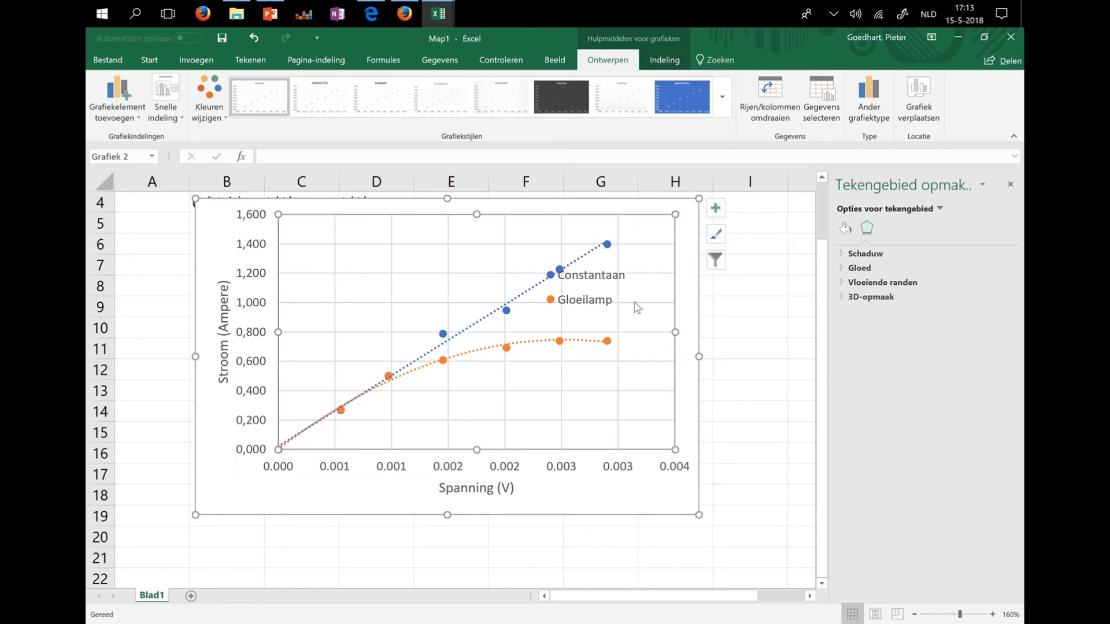
{"action": "left_click", "coordinate": [629, 298]}
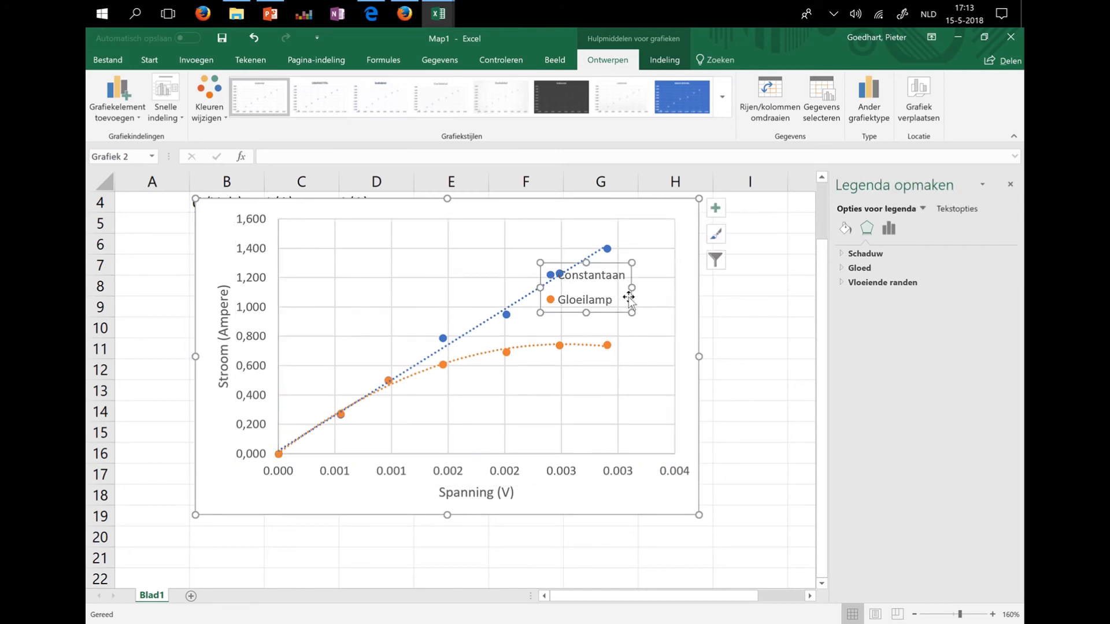
{"action": "left_click_drag", "start_coordinate": [629, 298], "coordinate": [653, 314]}
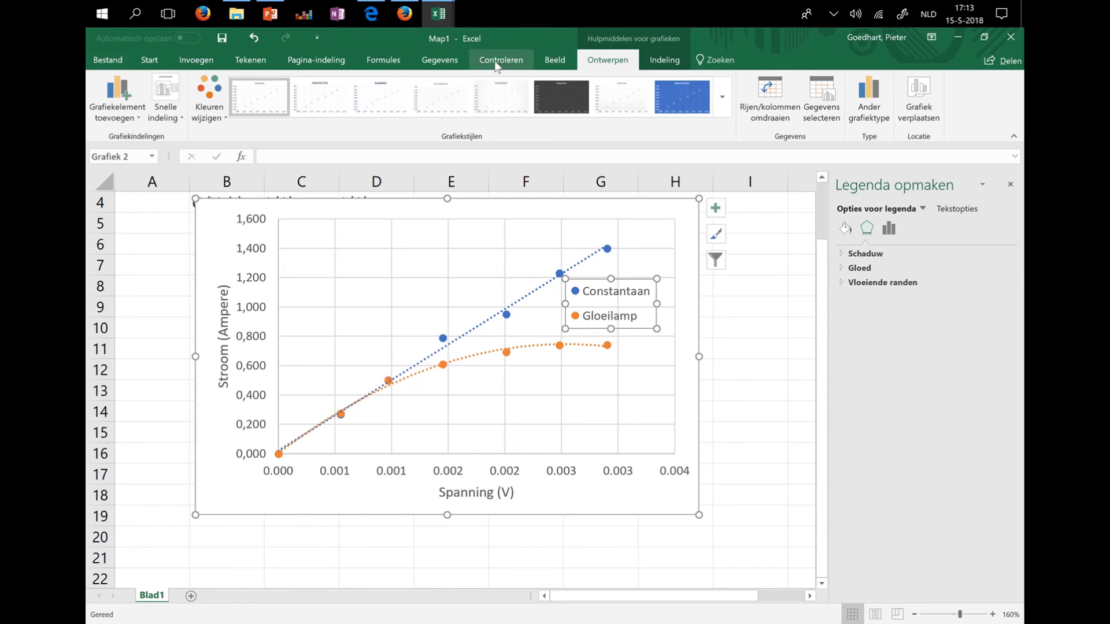
Give the legend a white fill and shift the Spanning (V) axis title right.
{"action": "left_click", "coordinate": [190, 60]}
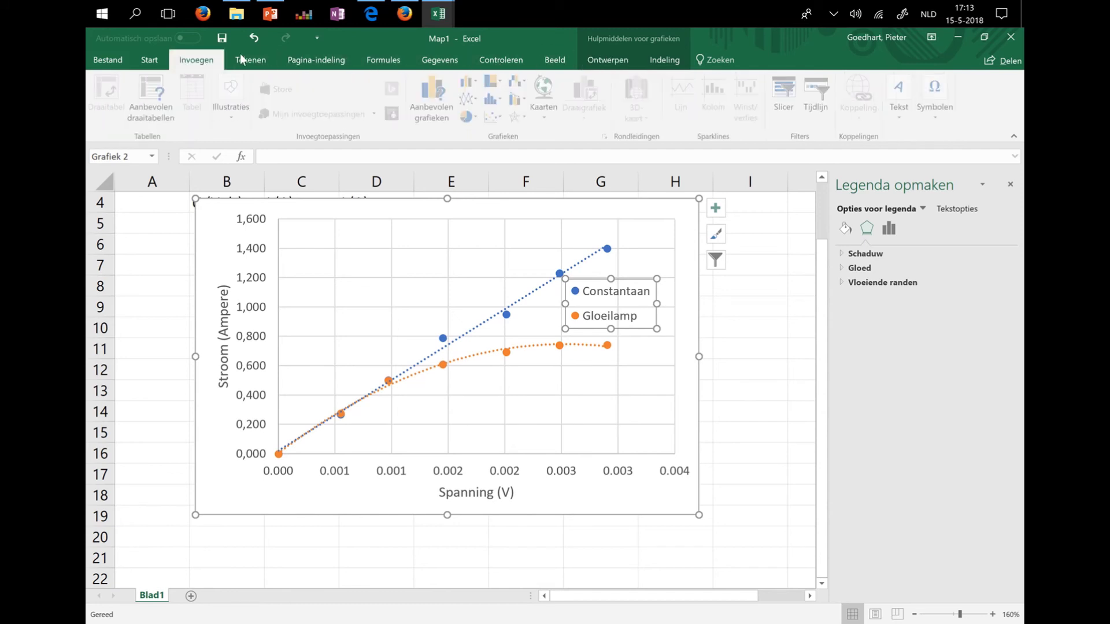
{"action": "left_click", "coordinate": [260, 58]}
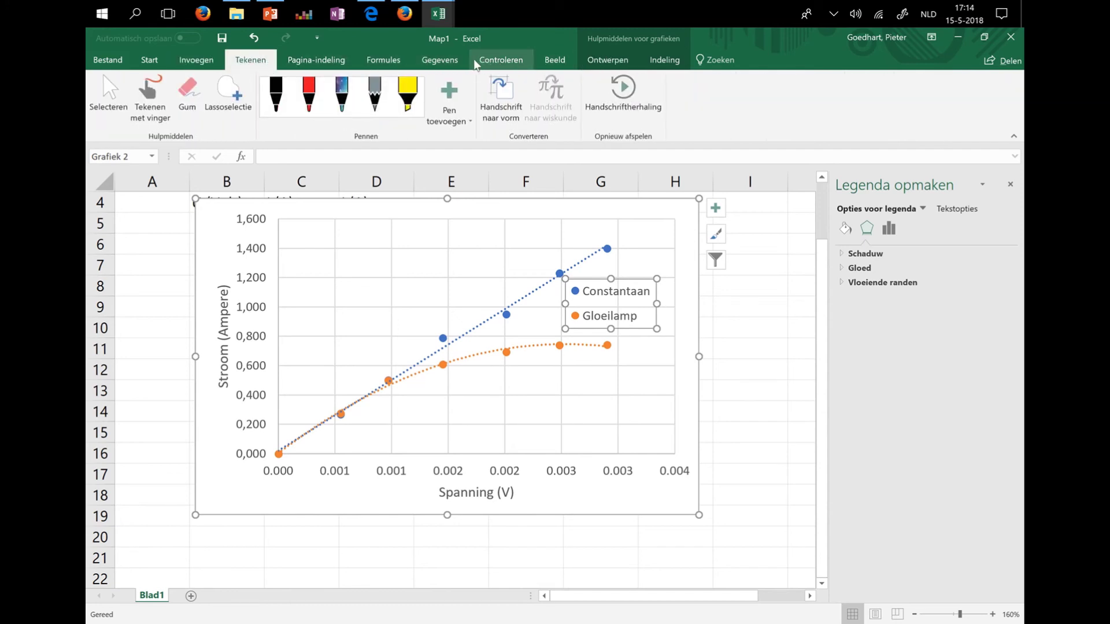
{"action": "left_click", "coordinate": [509, 60]}
{"action": "left_click", "coordinate": [555, 60]}
{"action": "left_click", "coordinate": [601, 61]}
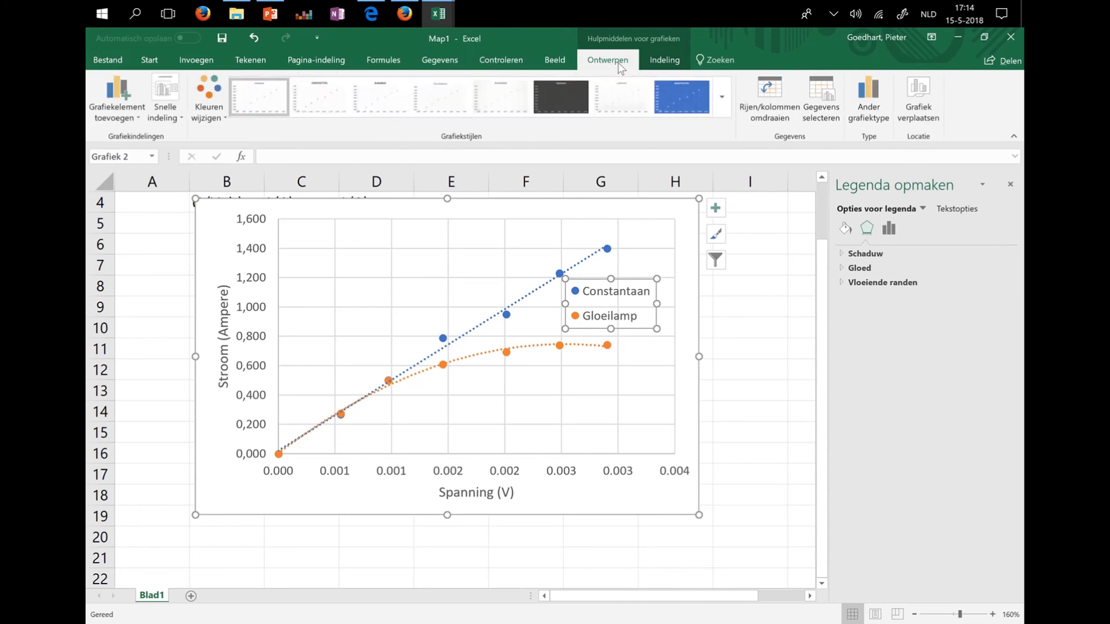
{"action": "left_click", "coordinate": [665, 61]}
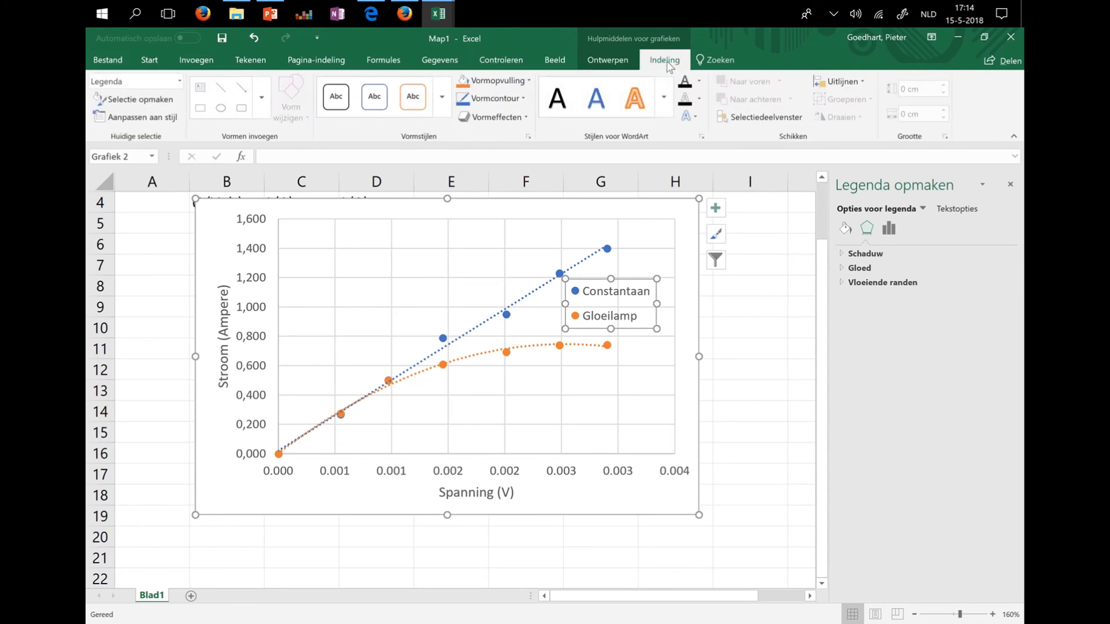
{"action": "left_click", "coordinate": [528, 81]}
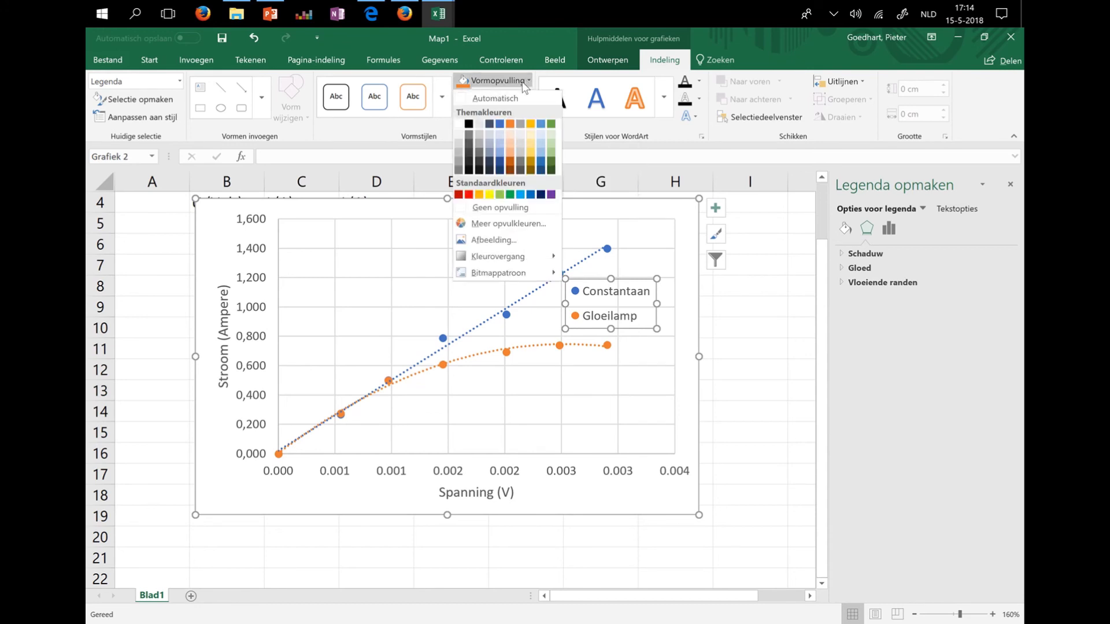
{"action": "left_click", "coordinate": [460, 124]}
{"action": "left_click", "coordinate": [724, 370]}
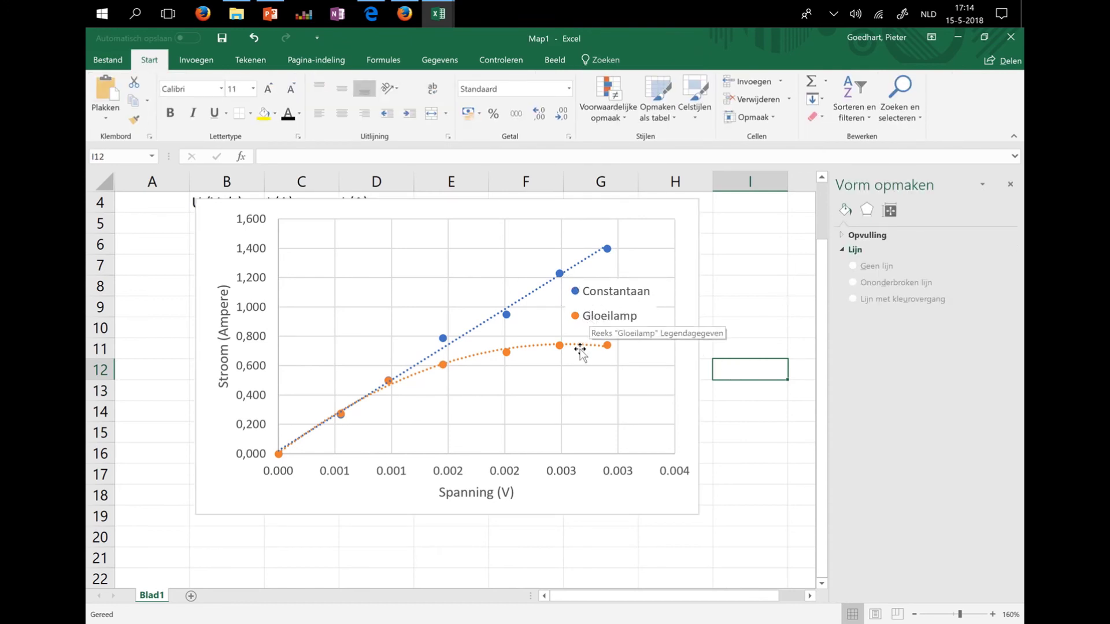
{"action": "left_click", "coordinate": [512, 495]}
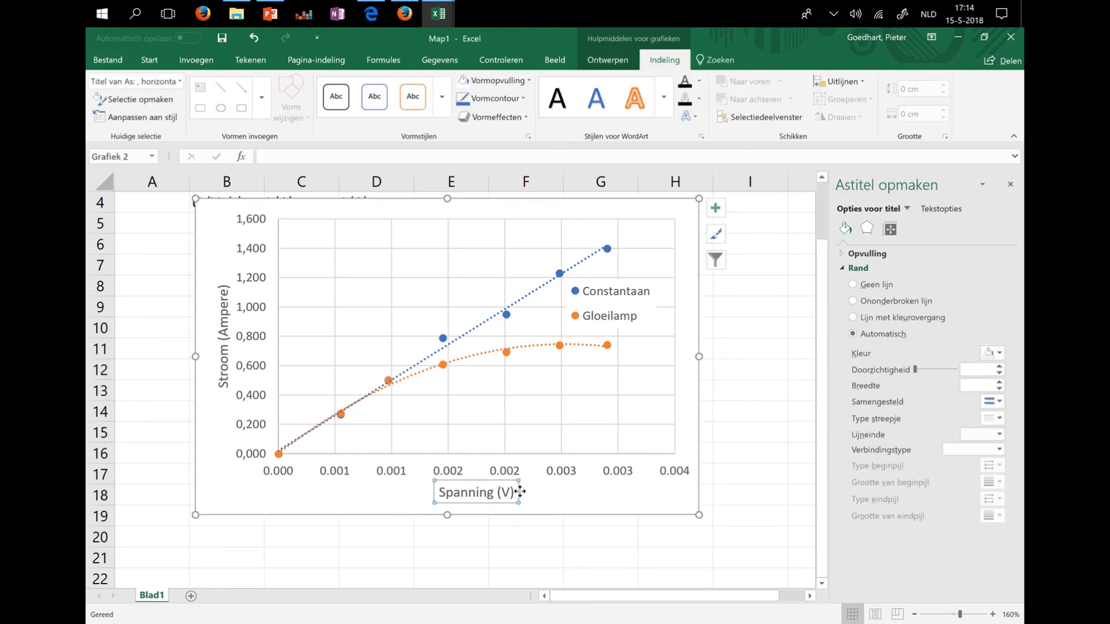
{"action": "left_click_drag", "start_coordinate": [521, 495], "coordinate": [676, 495]}
Launch Word and create a new blank document.
{"action": "left_click", "coordinate": [95, 7]}
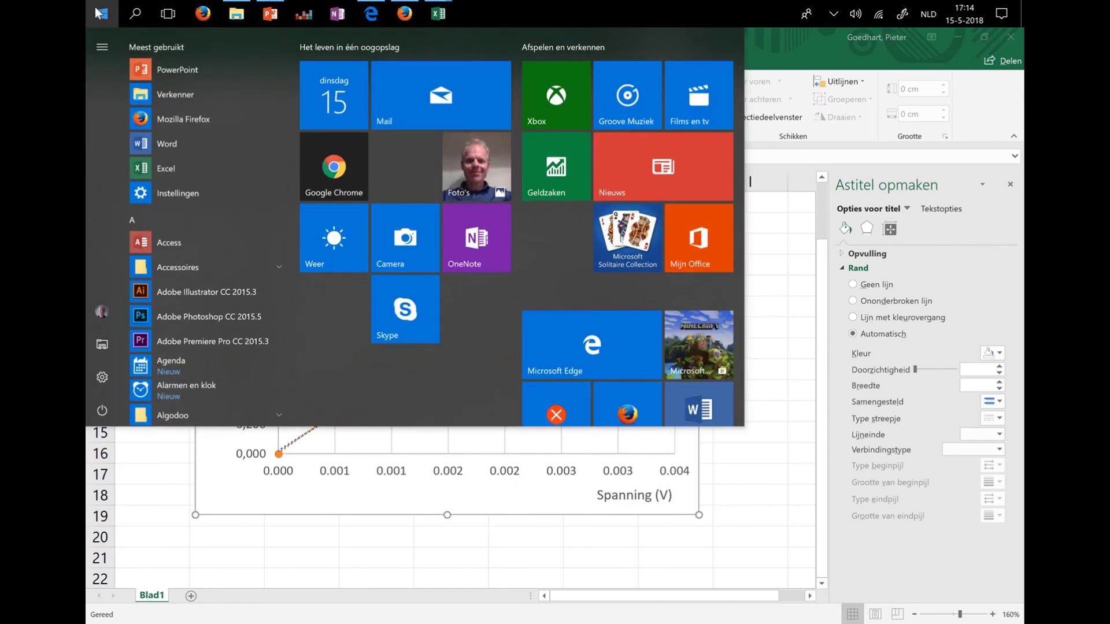
{"action": "type", "text": "Word"}
{"action": "key", "text": "Return"}
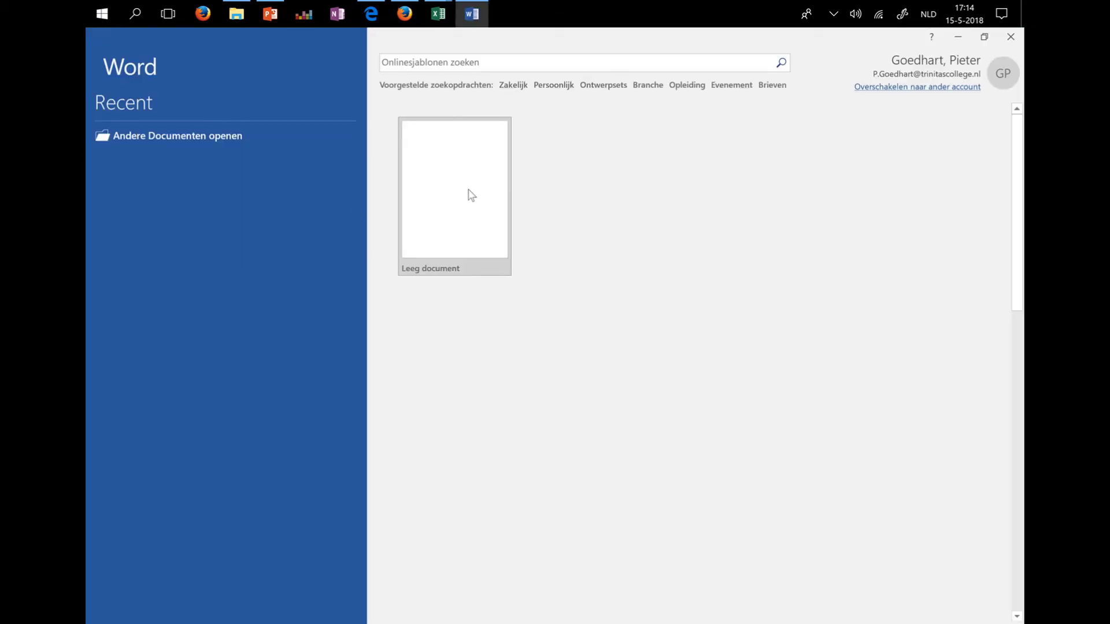
{"action": "left_click", "coordinate": [486, 189]}
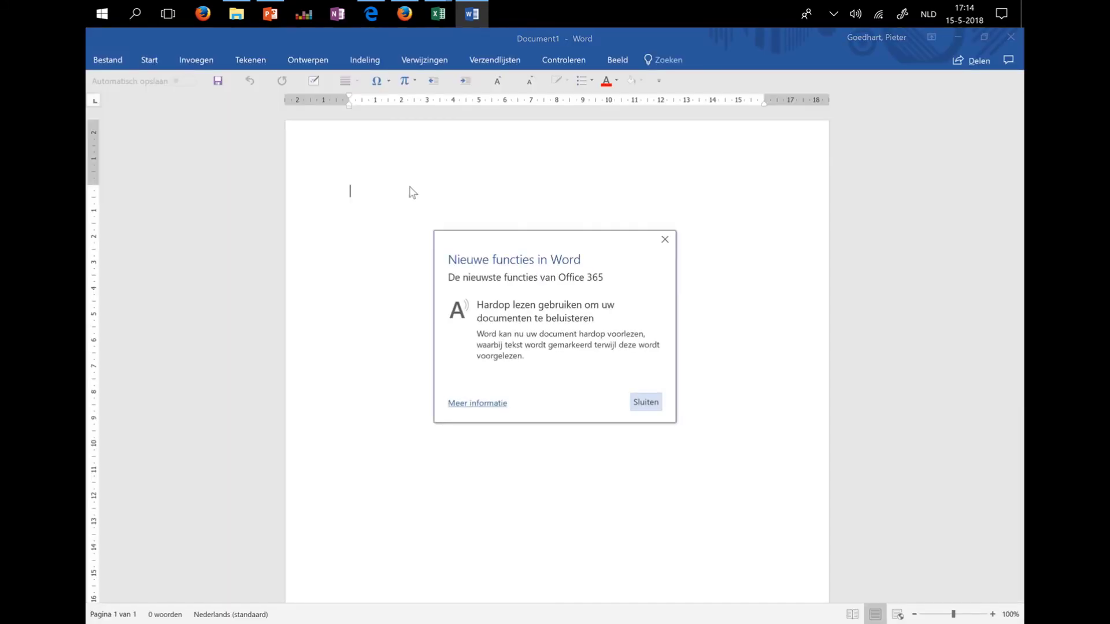
{"action": "left_click", "coordinate": [646, 403]}
{"action": "type", "text": "Hoe"}
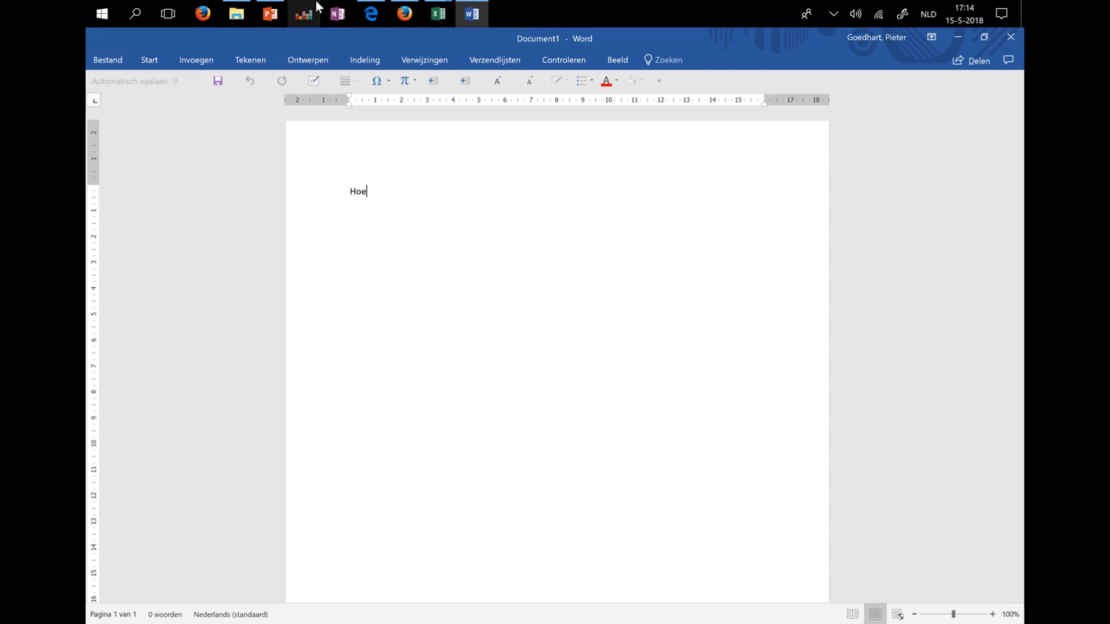
Type the title 'Hoe kom ik aan Uranium?', enlarge it three times, and start a new line.
{"action": "type", "text": " kom ik aan Uranium"}
{"action": "type", "text": "?"}
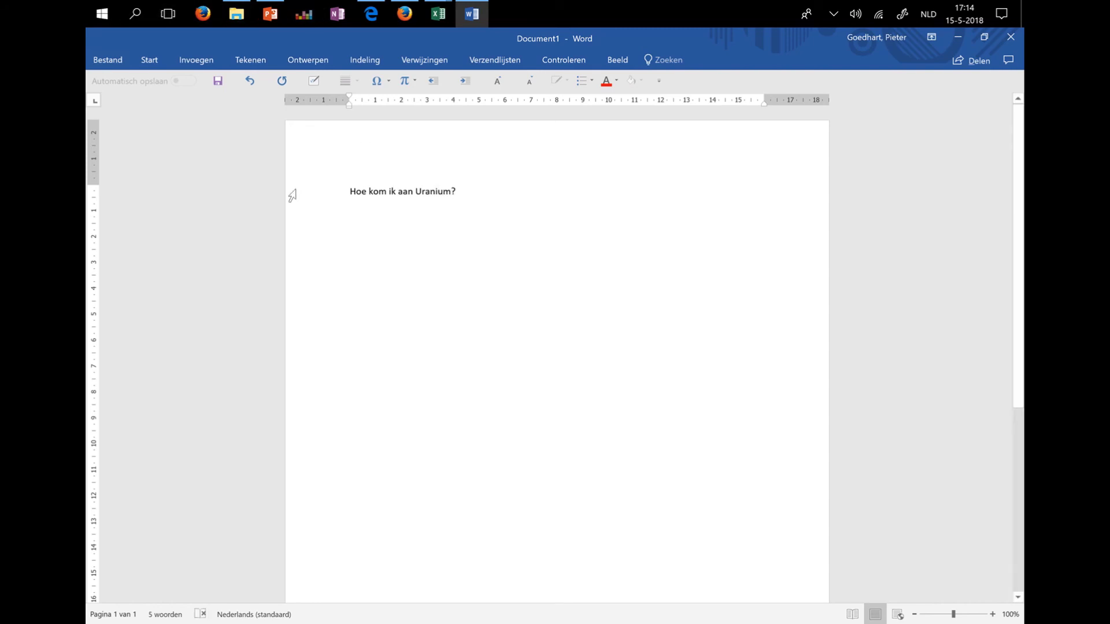
{"action": "left_click", "coordinate": [292, 196]}
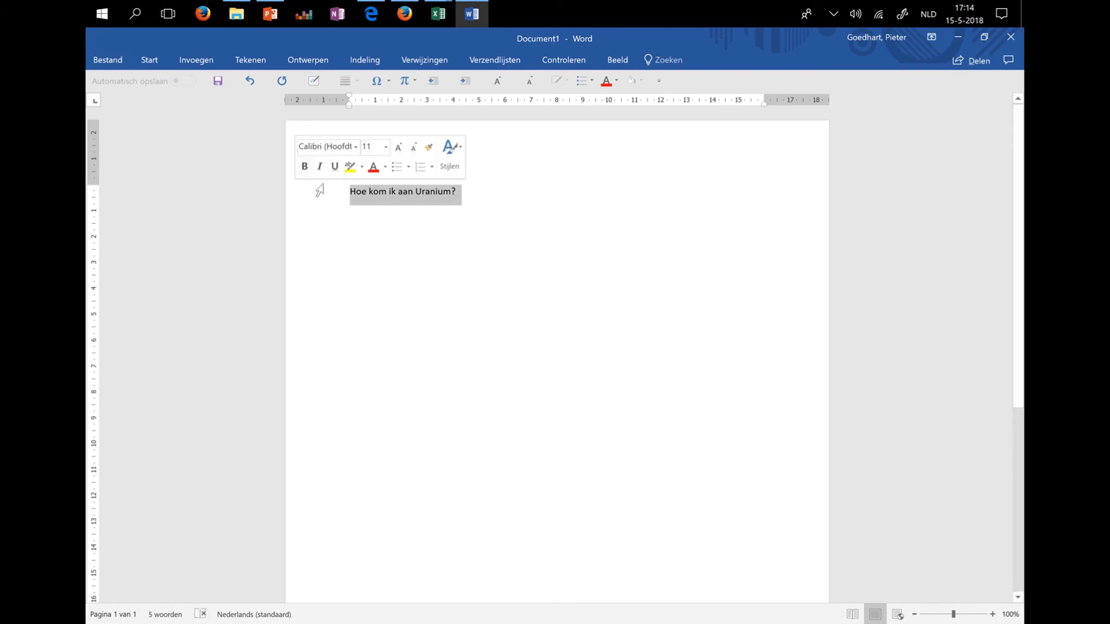
{"action": "left_click", "coordinate": [496, 82]}
{"action": "left_click", "coordinate": [496, 80]}
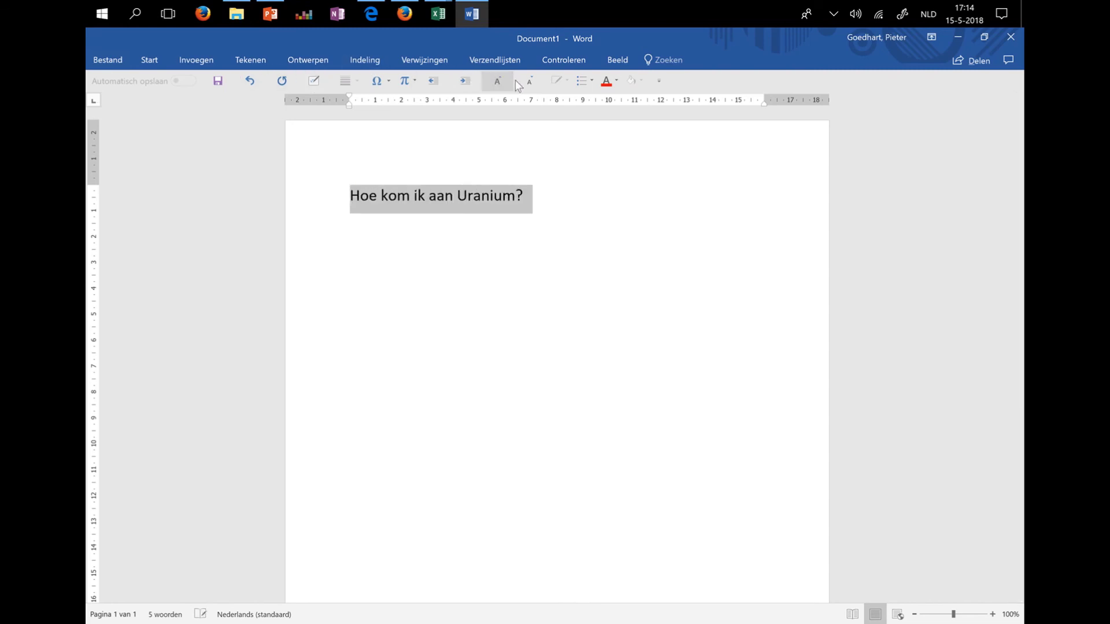
{"action": "left_click", "coordinate": [506, 87]}
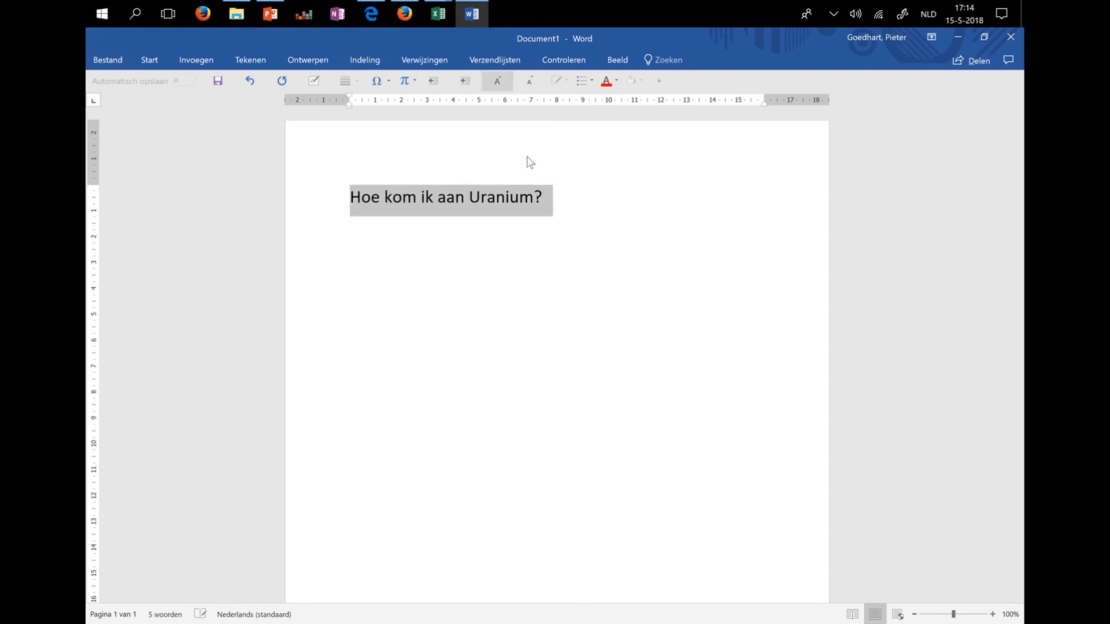
{"action": "left_click", "coordinate": [565, 194]}
{"action": "key", "text": "Return"}
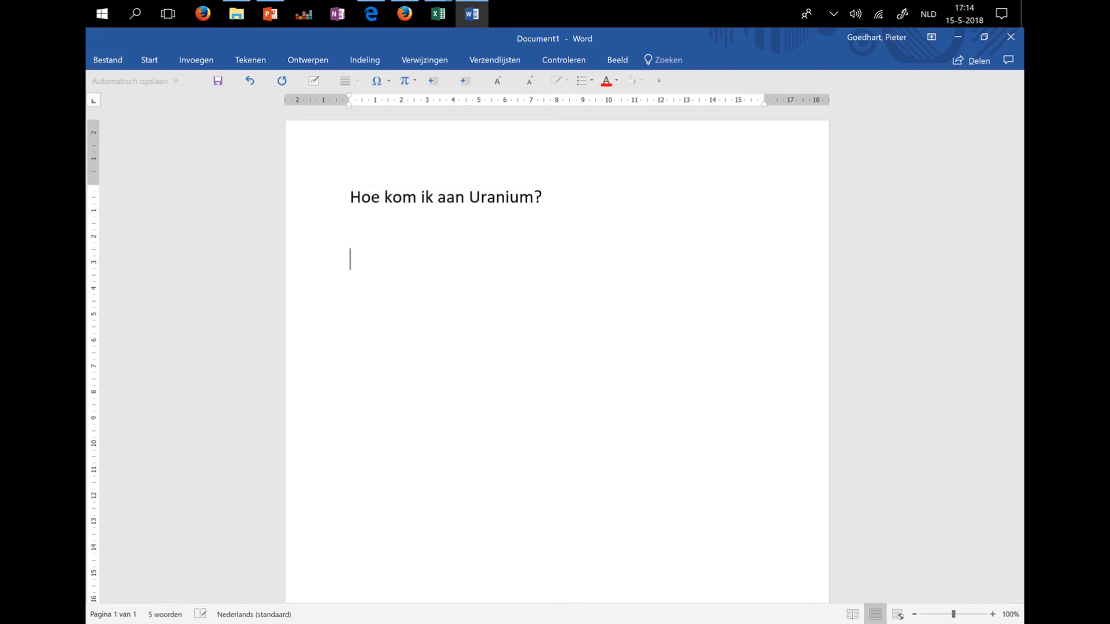
{"action": "mouse_move", "coordinate": [438, 14]}
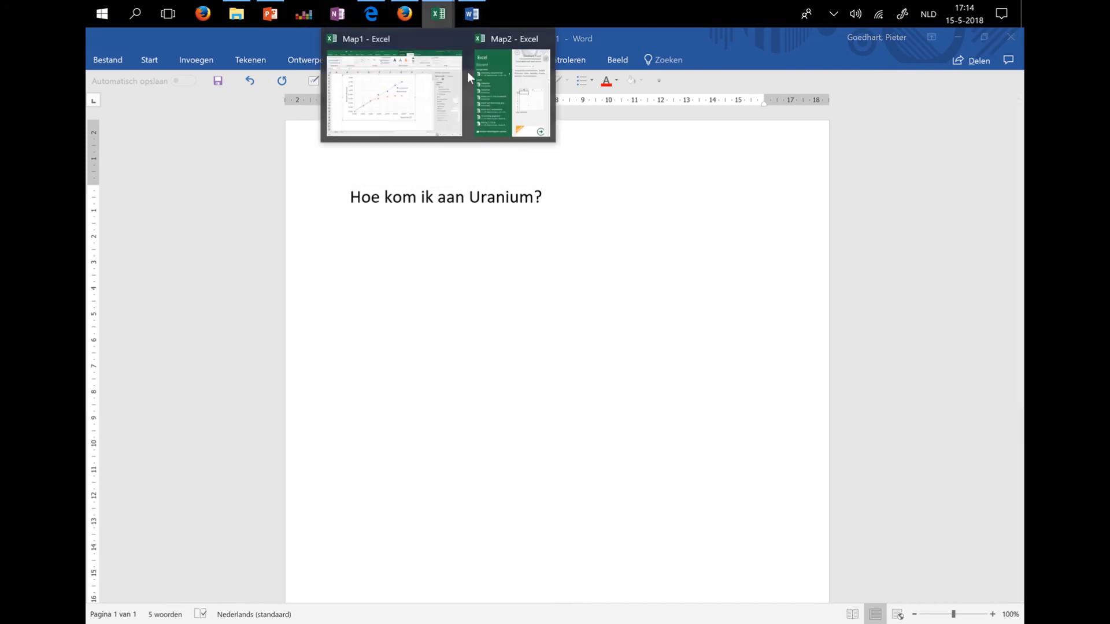
Copy the I–V scatter chart from the Excel workbook Map1.
{"action": "left_click", "coordinate": [432, 113]}
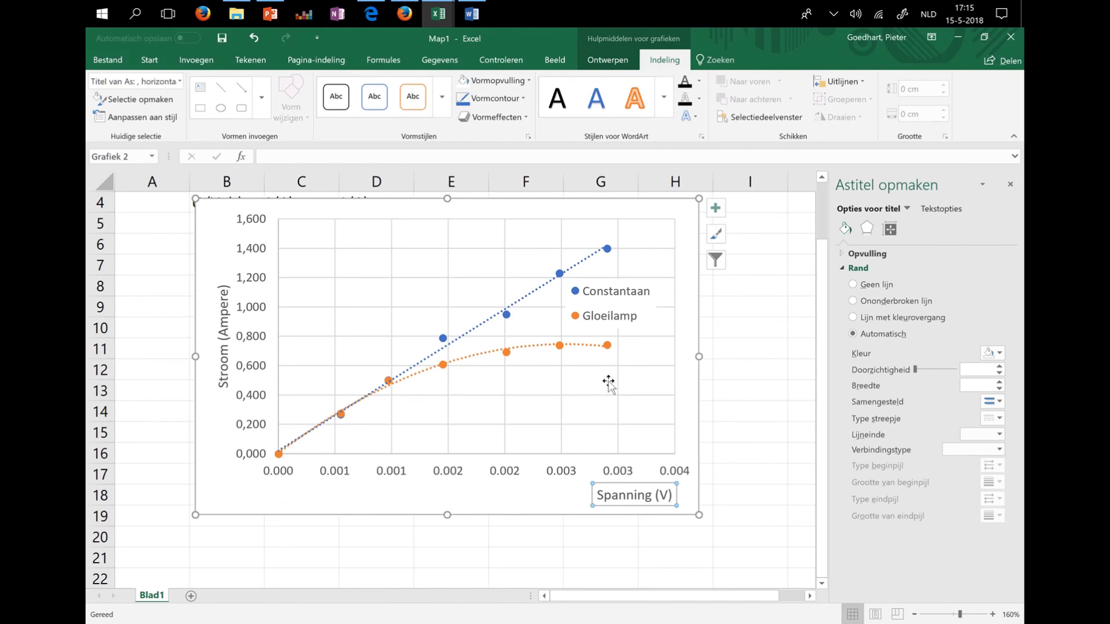
{"action": "left_click", "coordinate": [696, 391]}
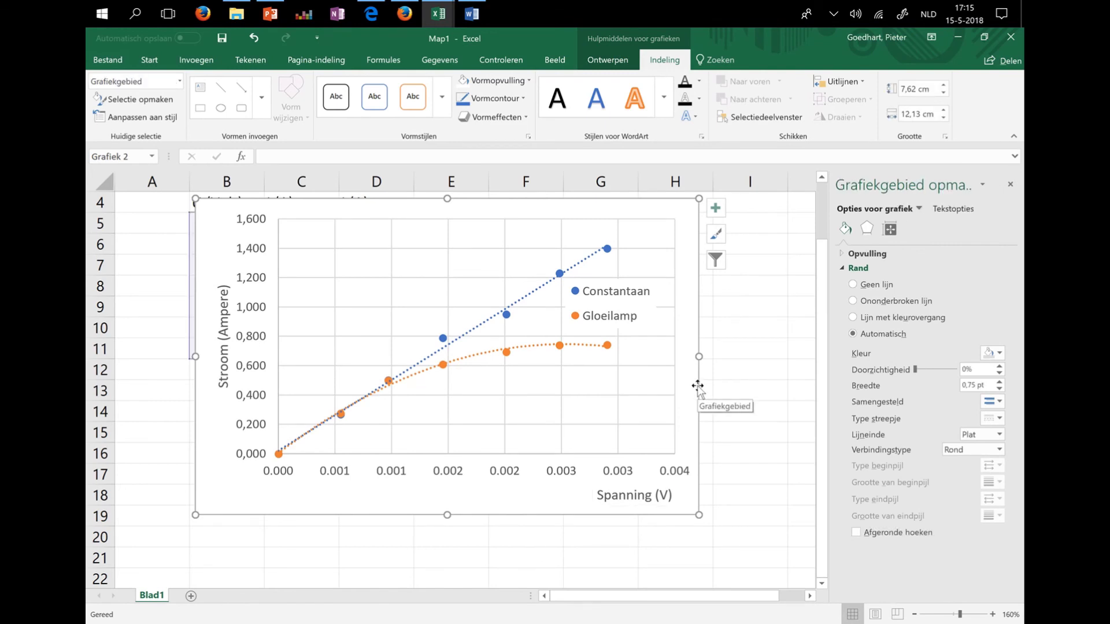
{"action": "right_click", "coordinate": [699, 391]}
{"action": "left_click", "coordinate": [780, 105]}
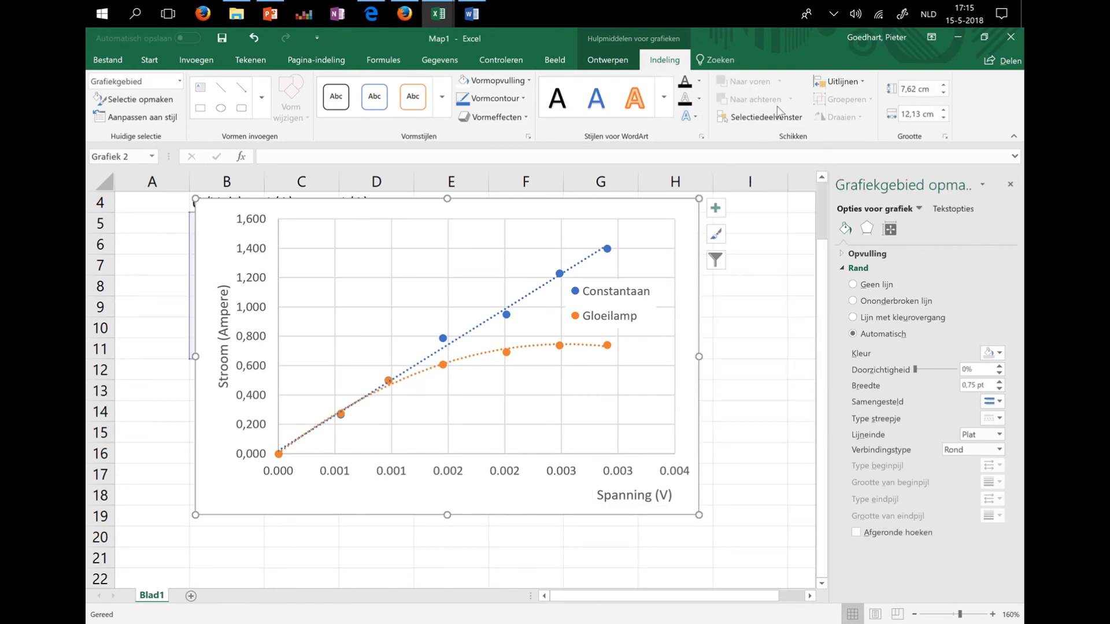
{"action": "left_click", "coordinate": [955, 40]}
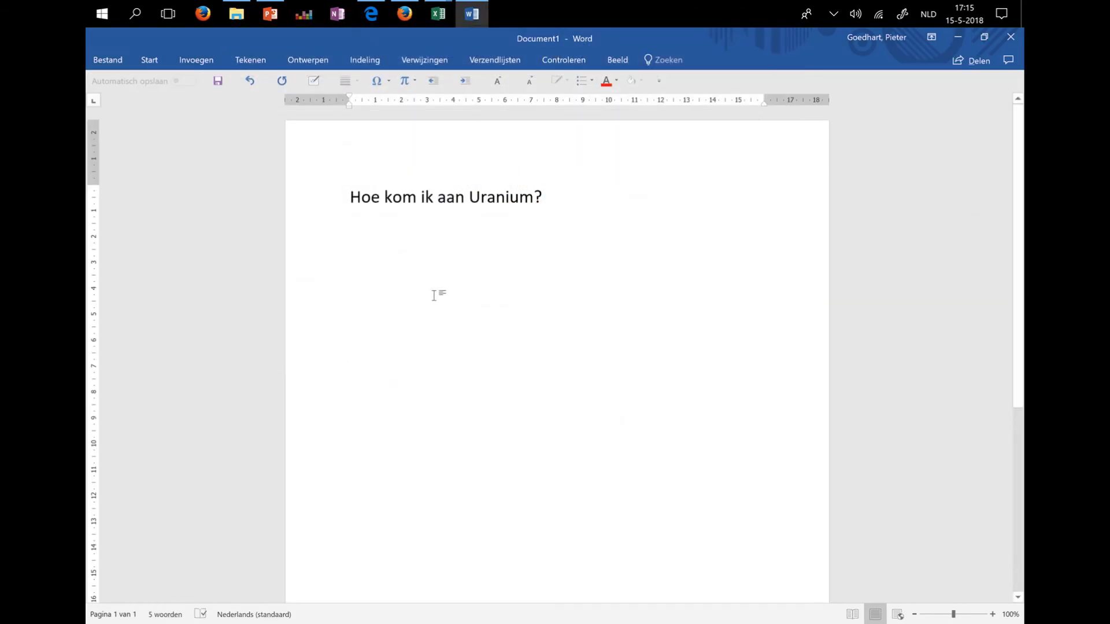
Paste the chart below the title in Word, then minimize Word.
{"action": "key", "text": "ctrl+v"}
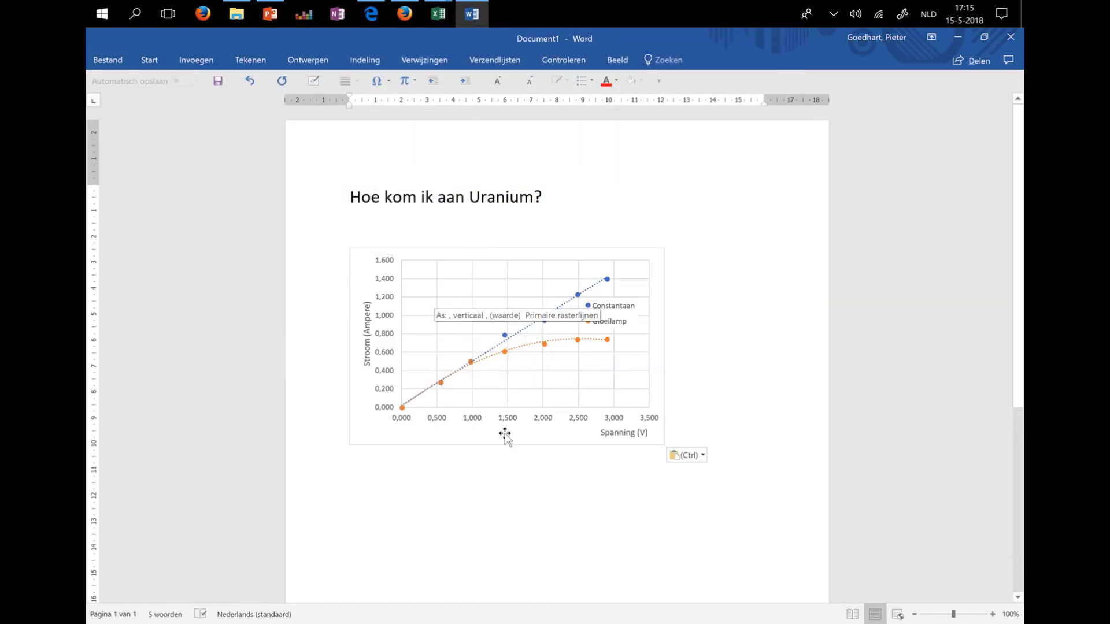
{"action": "left_click", "coordinate": [592, 460]}
{"action": "left_click", "coordinate": [636, 404]}
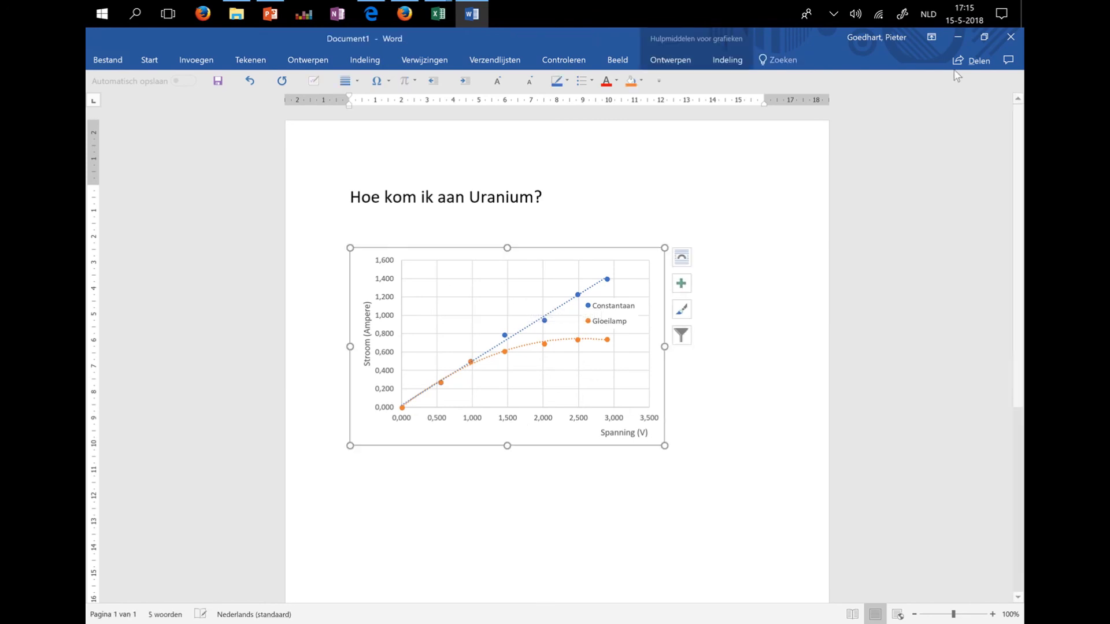
{"action": "left_click", "coordinate": [958, 36]}
{"action": "mouse_move", "coordinate": [438, 14]}
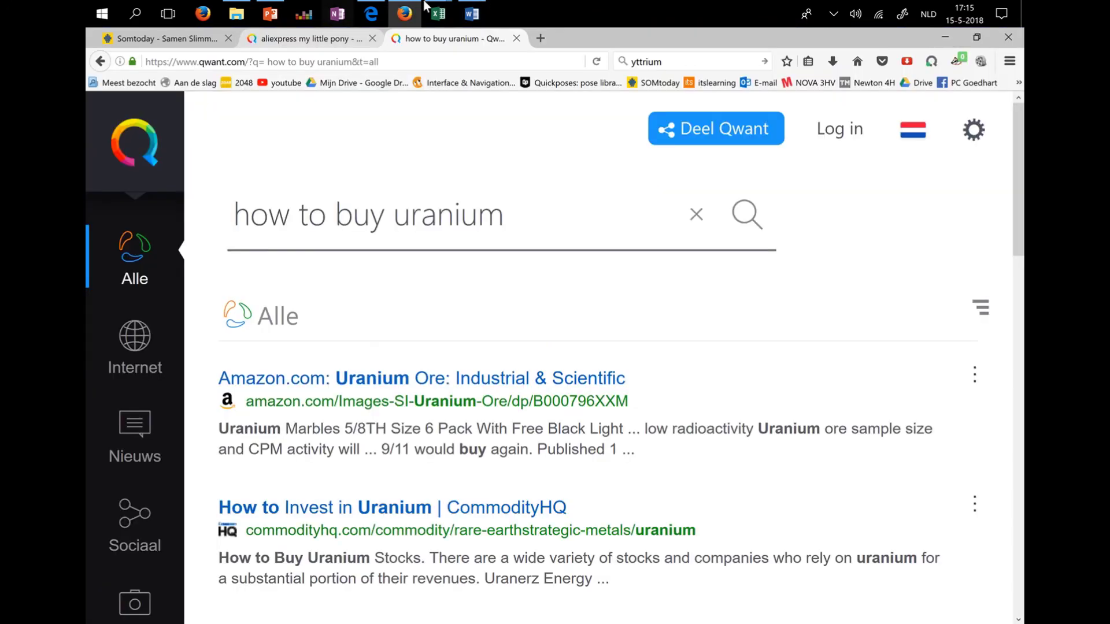
In Excel, drag the chart away from the data and copy the range B4:D11.
{"action": "left_click", "coordinate": [407, 121]}
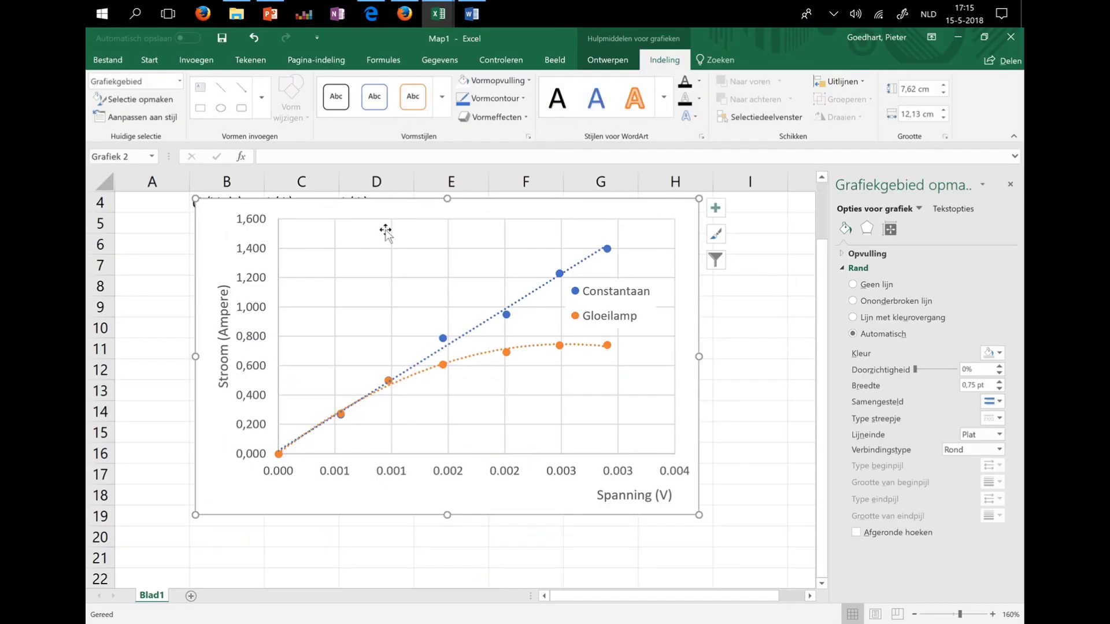
{"action": "mouse_move", "coordinate": [208, 216]}
{"action": "left_mouse_down"}
{"action": "mouse_move", "coordinate": [421, 297]}
{"action": "mouse_move", "coordinate": [513, 204]}
{"action": "left_mouse_up"}
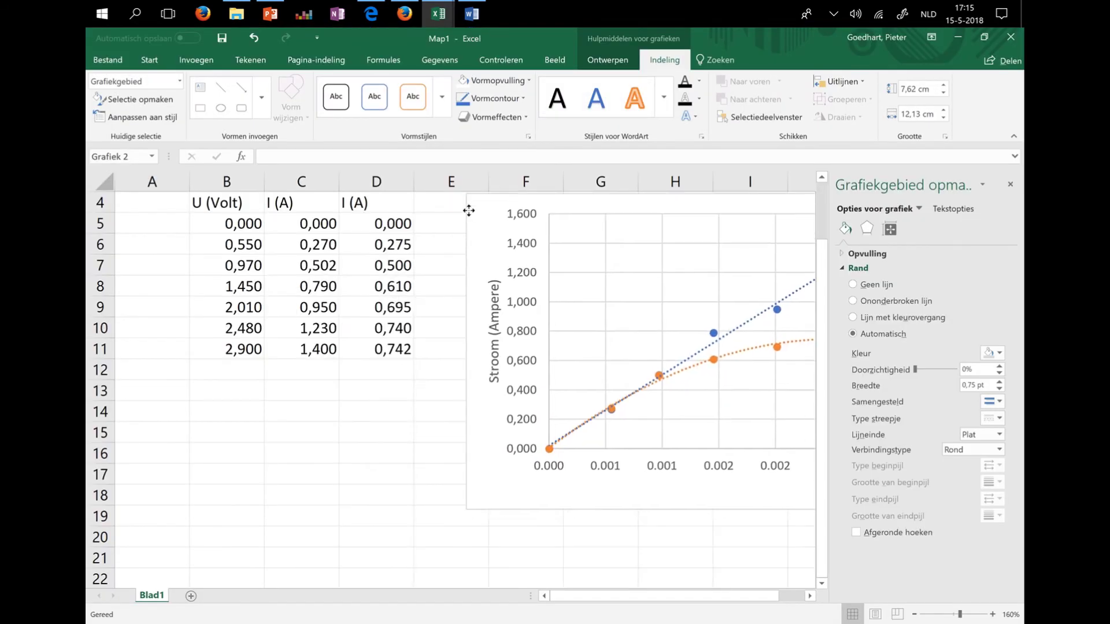
{"action": "mouse_move", "coordinate": [219, 202]}
{"action": "left_mouse_down"}
{"action": "mouse_move", "coordinate": [382, 262]}
{"action": "mouse_move", "coordinate": [393, 350]}
{"action": "left_mouse_up"}
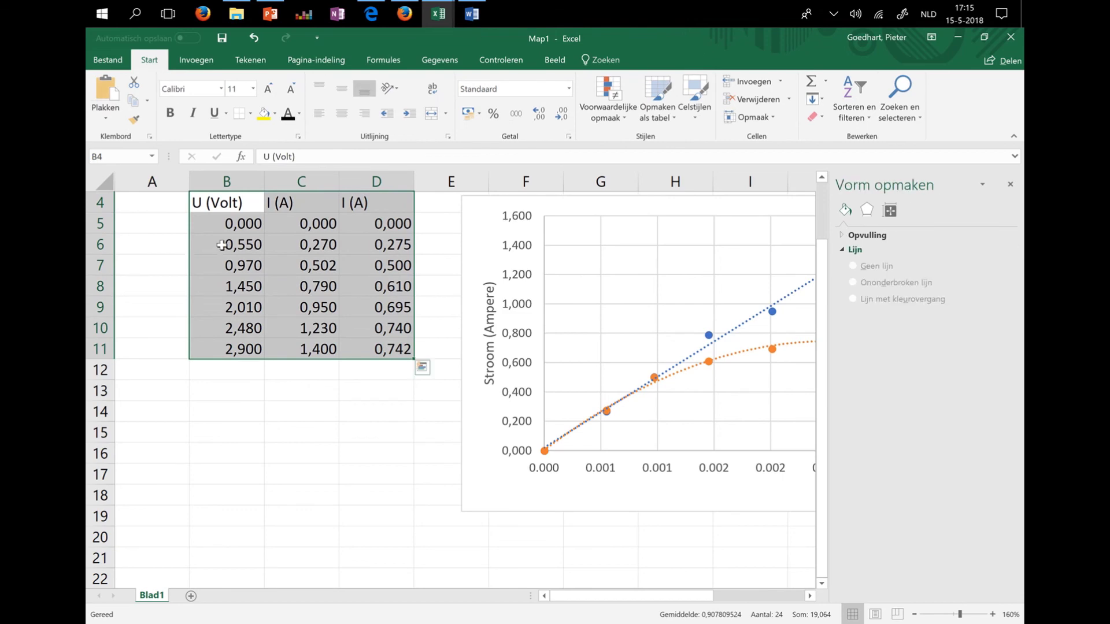
{"action": "key", "text": "ctrl+c"}
Minimize Excel, return to Word and place the cursor below the chart.
{"action": "left_click", "coordinate": [960, 38]}
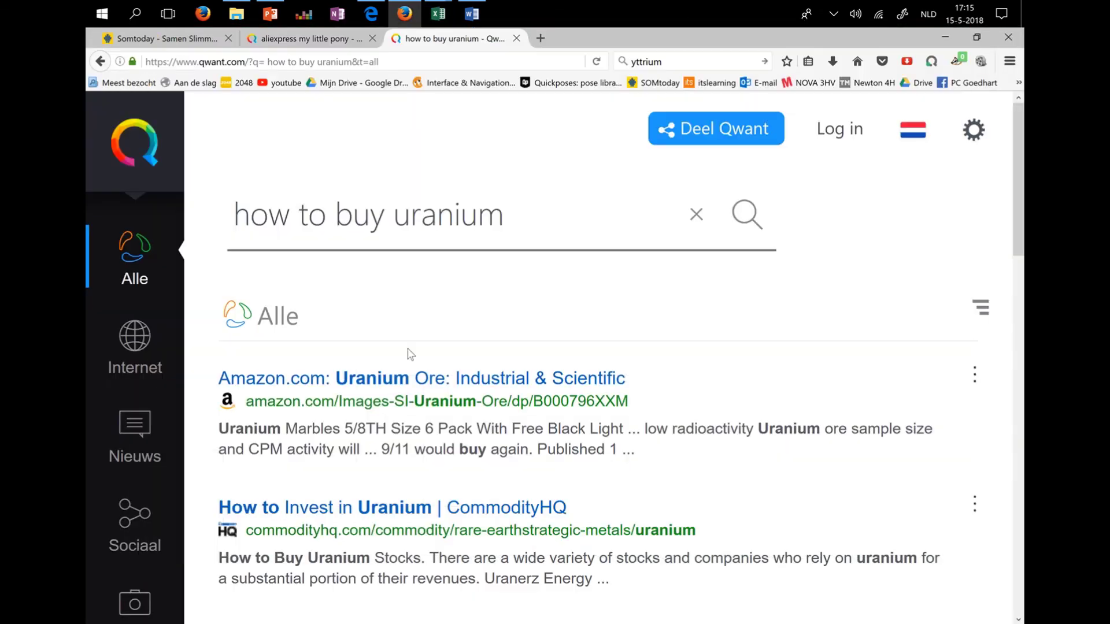
{"action": "left_click", "coordinate": [471, 13]}
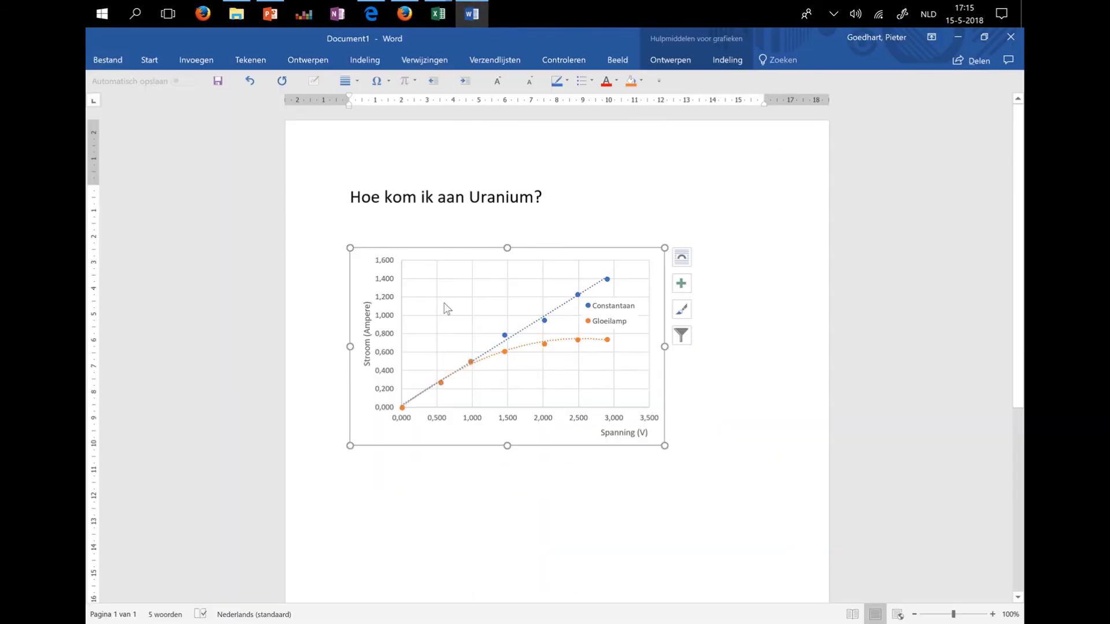
{"action": "left_click", "coordinate": [800, 399]}
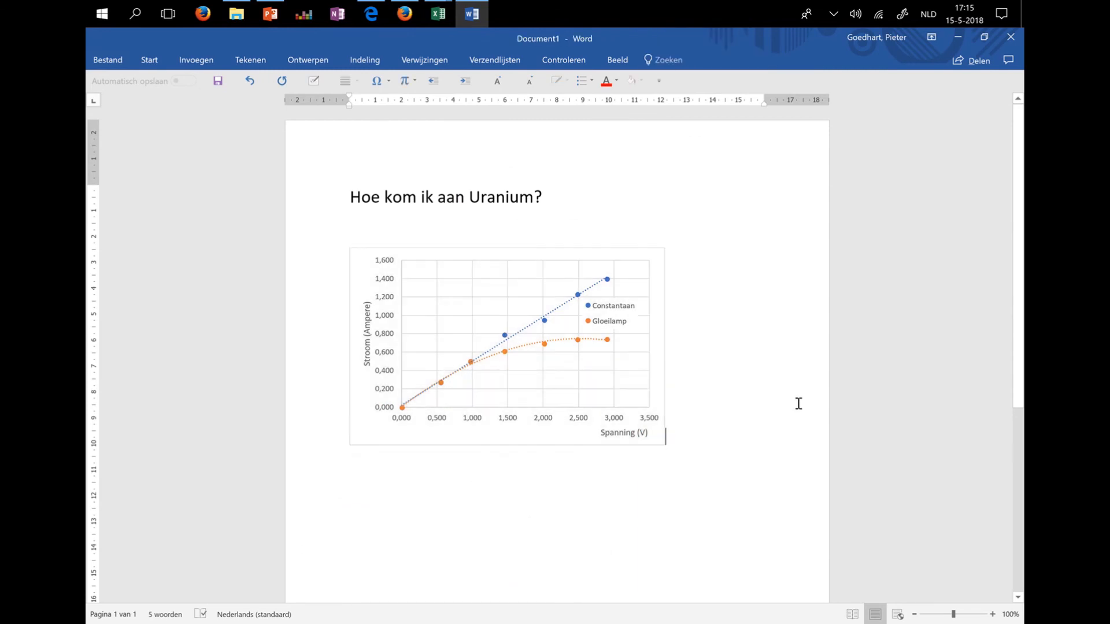
Paste the U (Volt) and I (A) data table on the line below the chart.
{"action": "key", "text": "Down"}
{"action": "key", "text": "ctrl+v"}
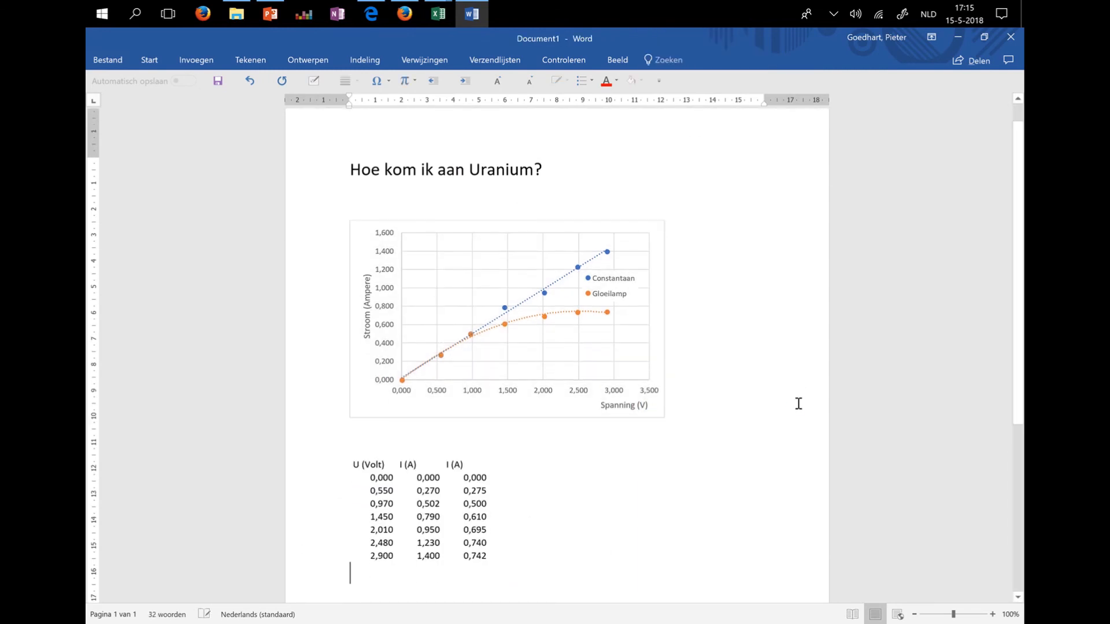
{"action": "scroll", "coordinate": [658, 453], "scroll_direction": "down", "scroll_amount": 3}
Select the pasted table and apply a shaded Rastertabel grid style from Ontwerpen.
{"action": "left_click", "coordinate": [388, 347]}
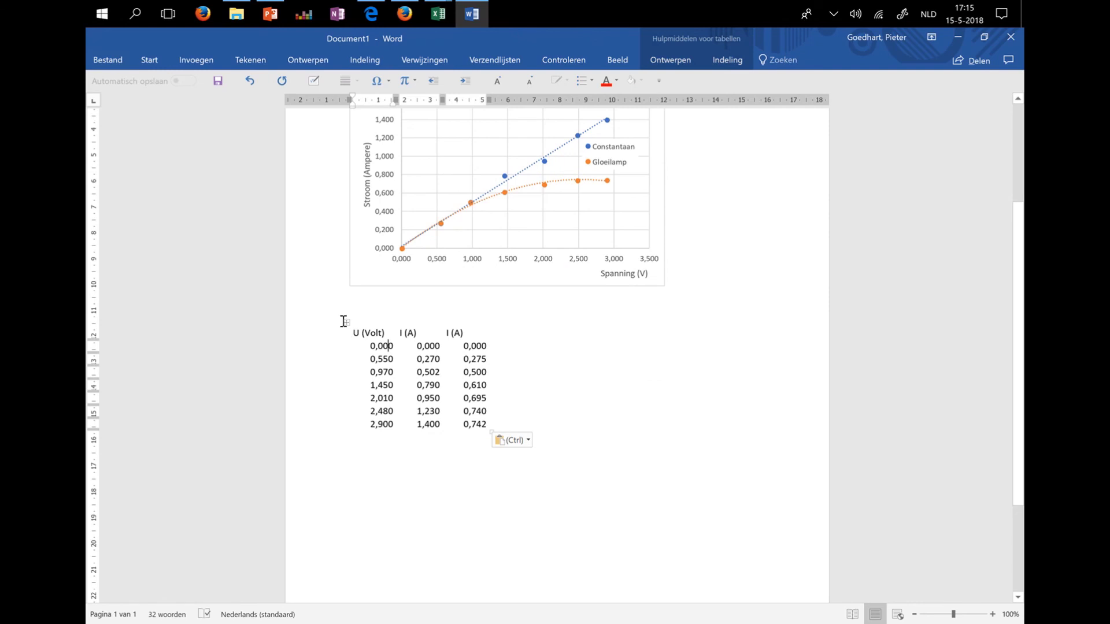
{"action": "left_click", "coordinate": [347, 323]}
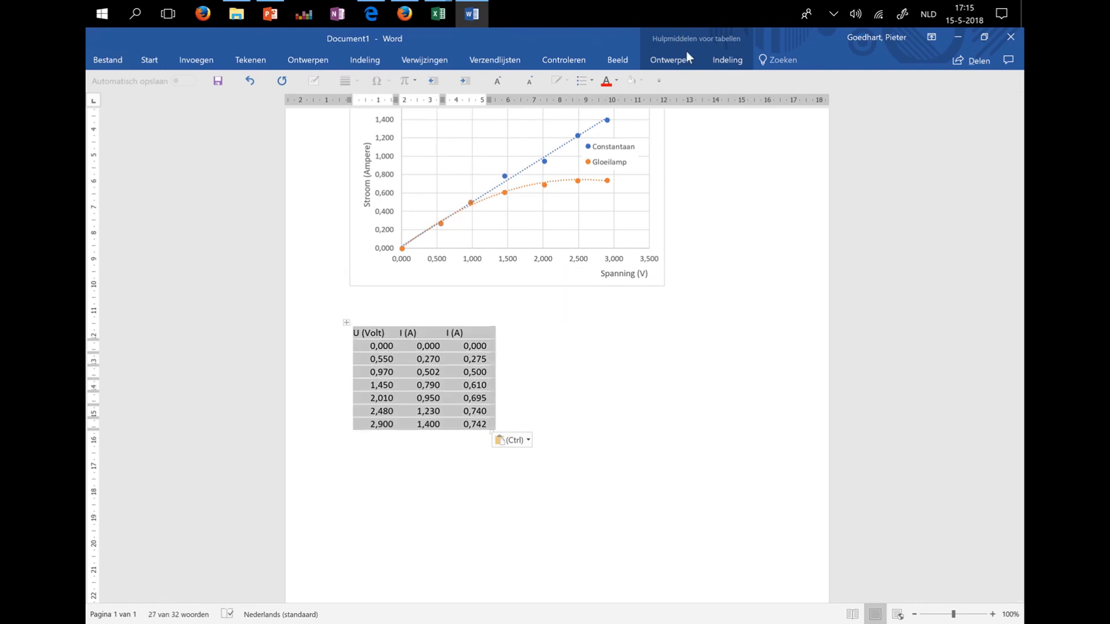
{"action": "left_click", "coordinate": [678, 63]}
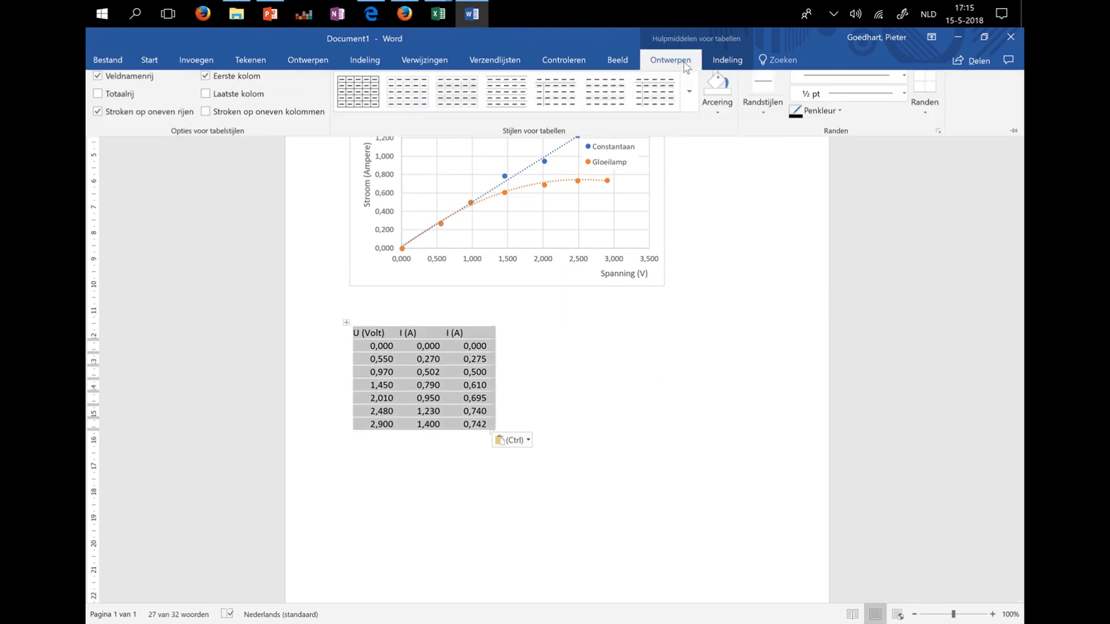
{"action": "left_click", "coordinate": [690, 97]}
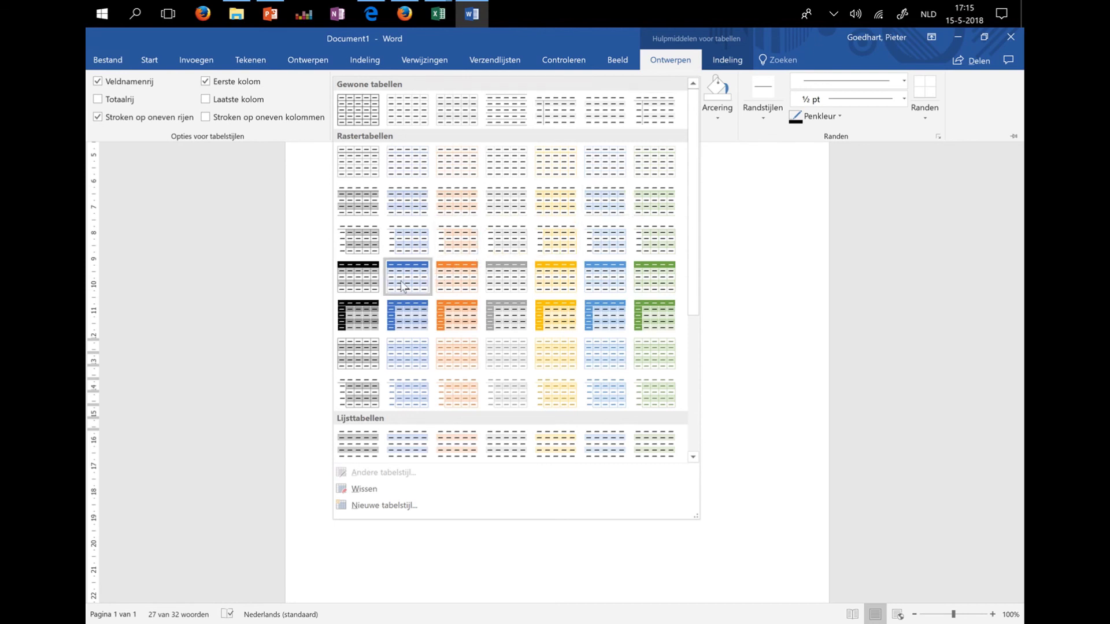
{"action": "left_click", "coordinate": [374, 155]}
{"action": "left_click", "coordinate": [554, 389]}
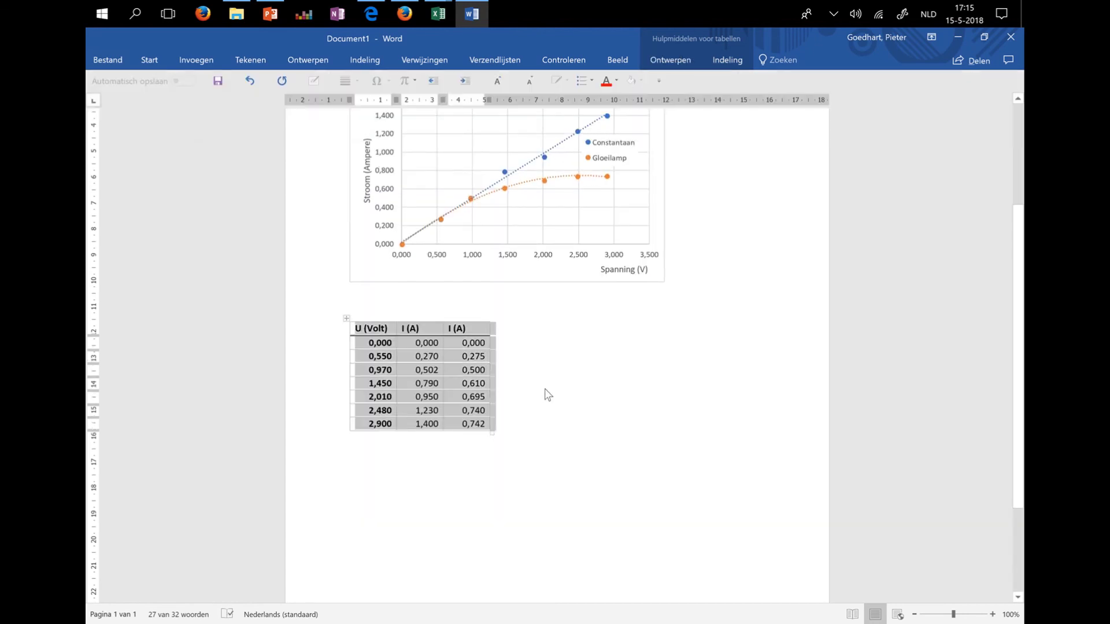
Drag the data table up directly beneath the chart; a stray 'Q' lands before 'U (Volt)'.
{"action": "left_click", "coordinate": [492, 383]}
{"action": "scroll", "coordinate": [489, 370], "scroll_direction": "up", "scroll_amount": 4, "text": "ctrl"}
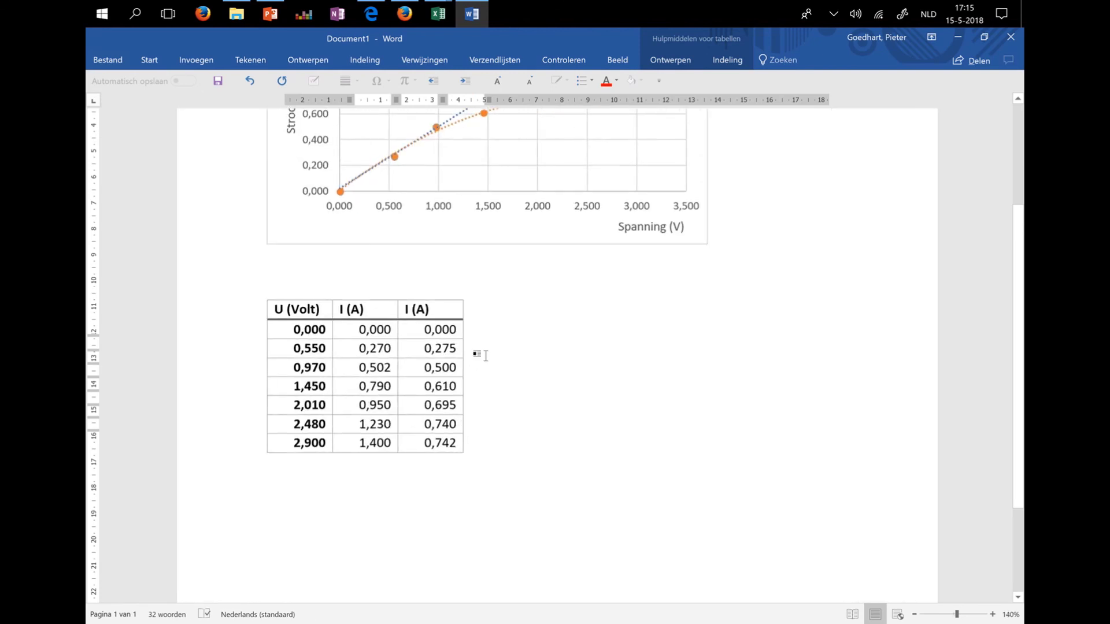
{"action": "left_click_drag", "start_coordinate": [263, 297], "coordinate": [263, 250]}
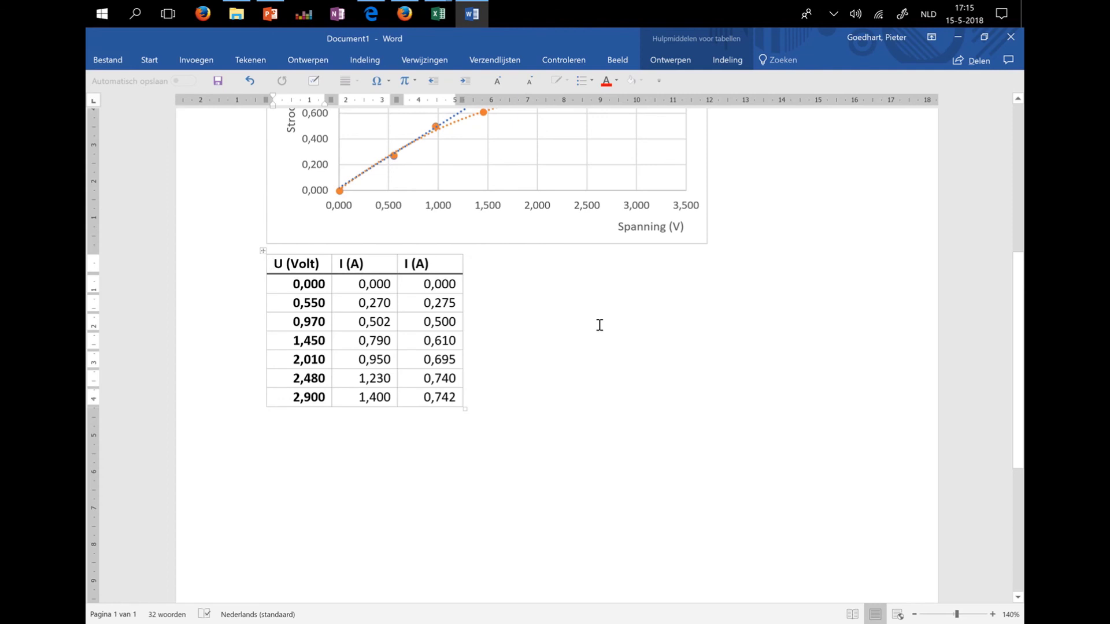
{"action": "scroll", "coordinate": [601, 330], "scroll_direction": "up", "scroll_amount": 5}
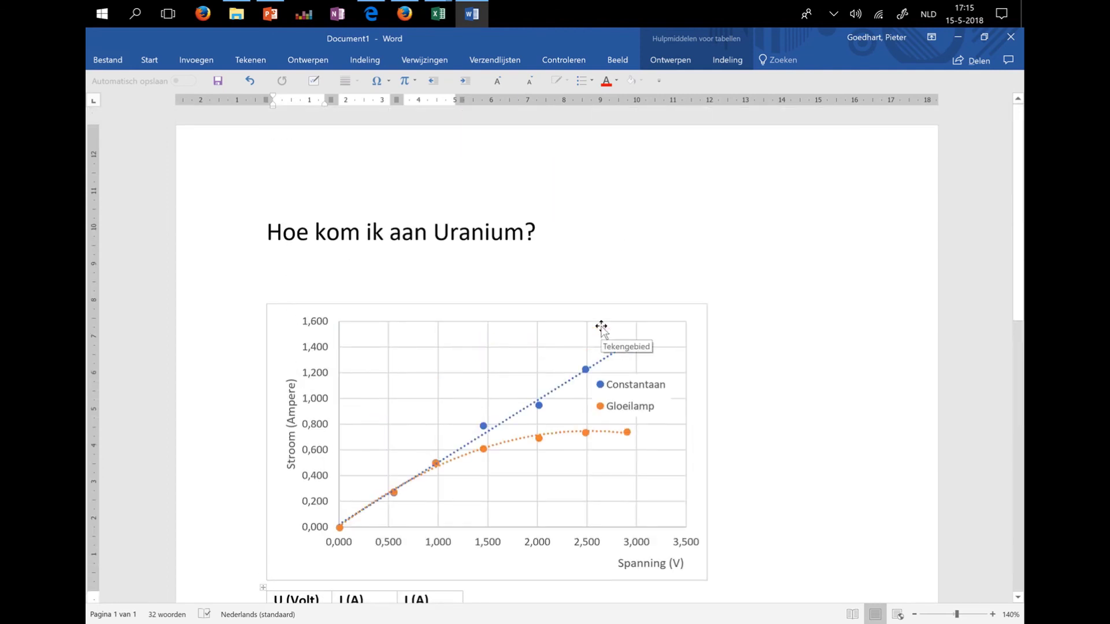
{"action": "scroll", "coordinate": [580, 330], "scroll_direction": "down", "scroll_amount": 2}
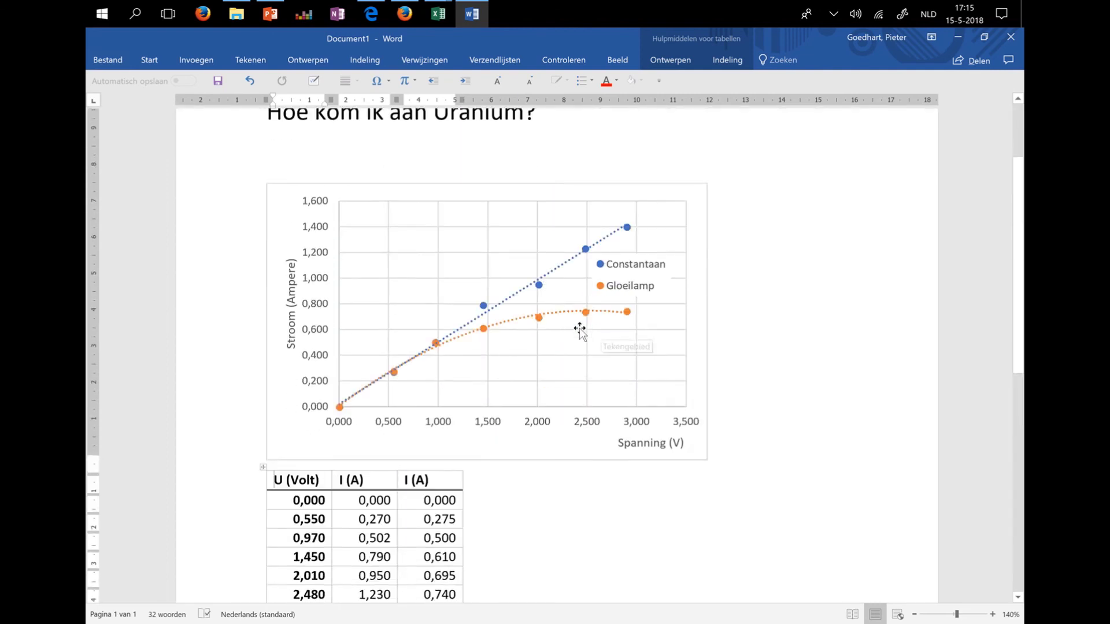
{"action": "scroll", "coordinate": [583, 329], "scroll_direction": "down", "scroll_amount": 2}
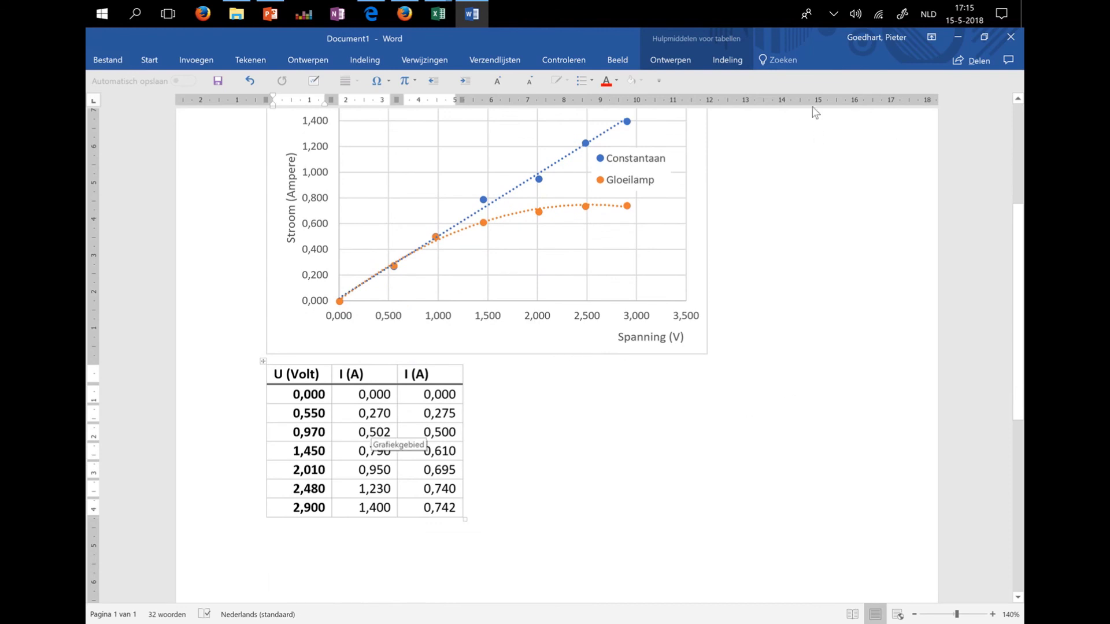
{"action": "mouse_move", "coordinate": [405, 14]}
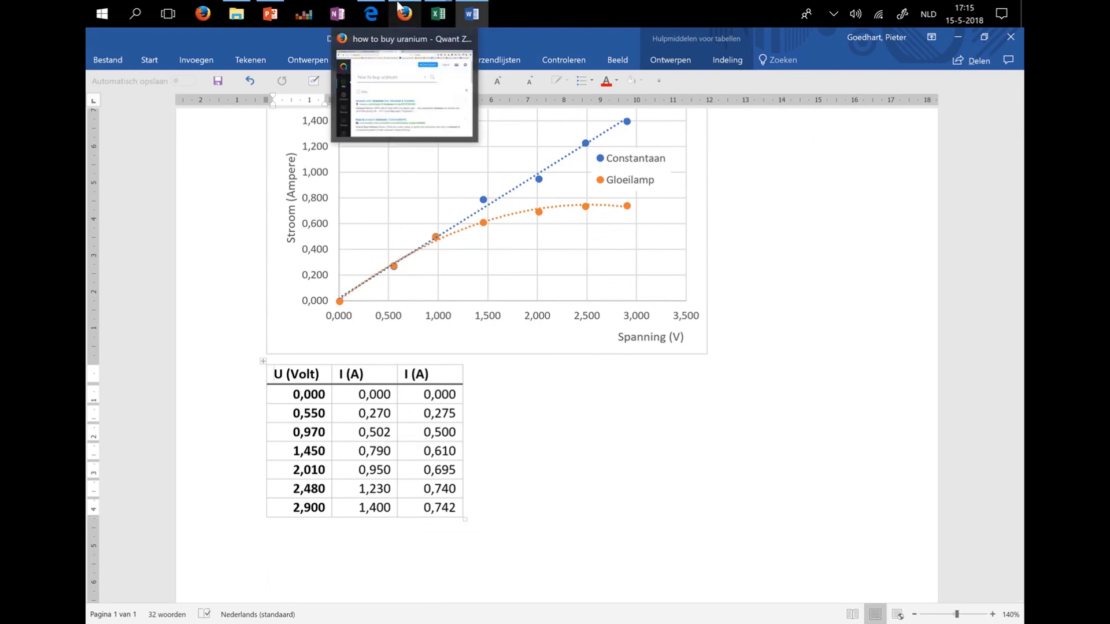
{"action": "type", "text": "Q"}
{"action": "key", "text": "super+s"}
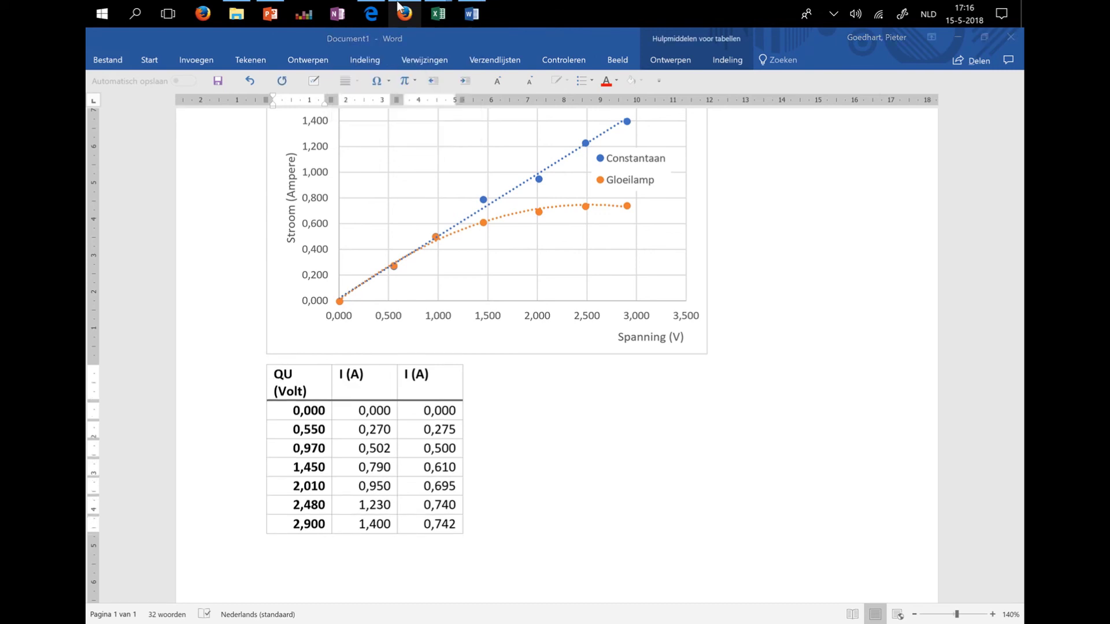